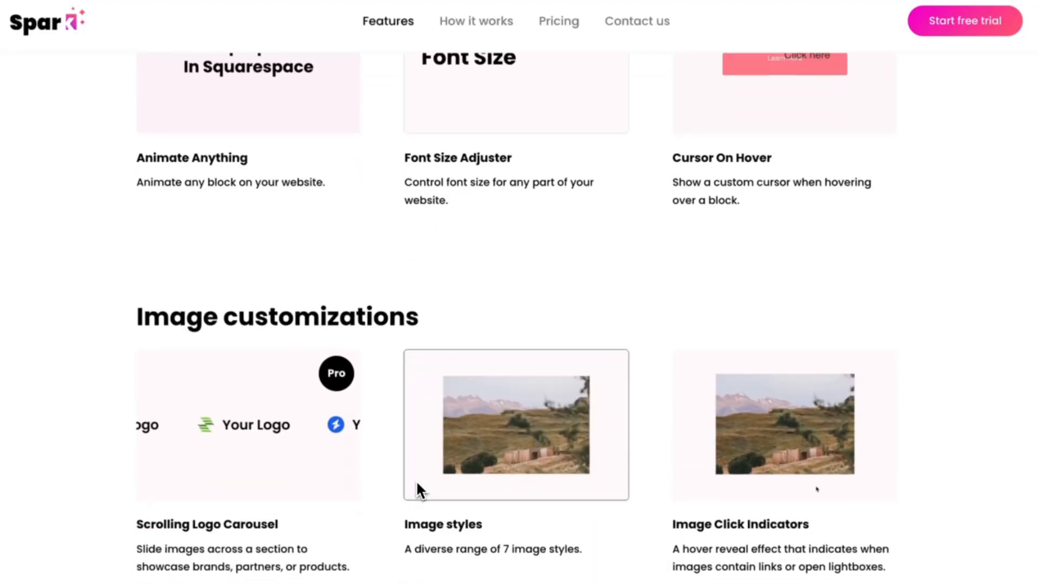
pyautogui.scroll(-15, 417, 483)
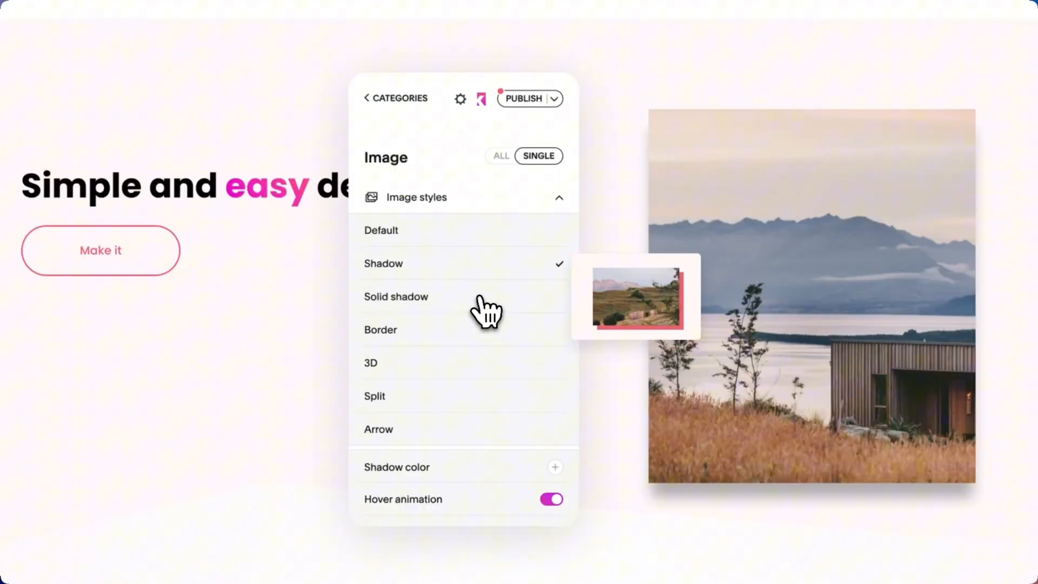
# Try the Solid shadow, Border, 3D and Split image styles on the lakeside house image.
pyautogui.click(479, 298)
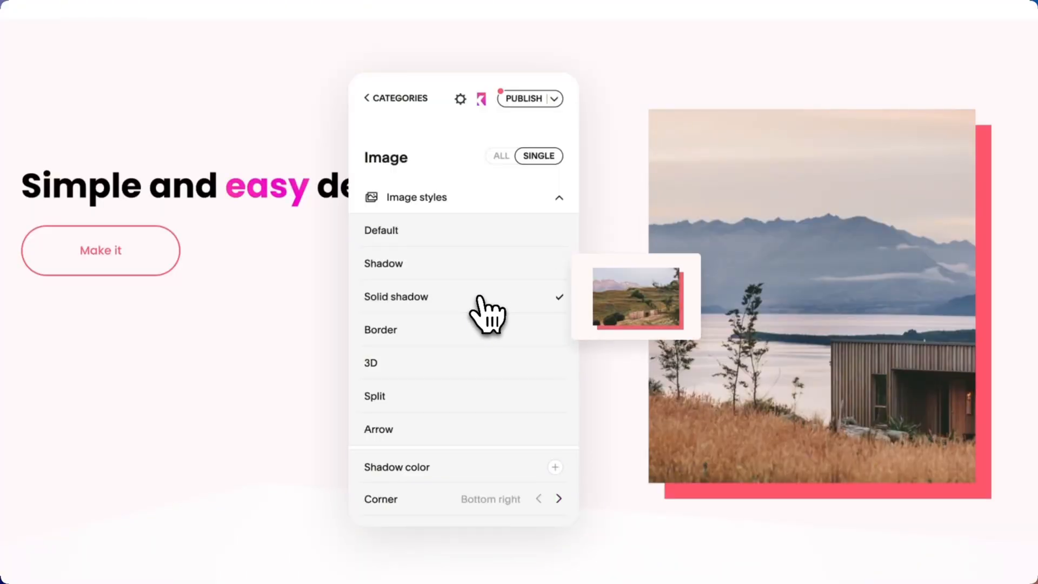
pyautogui.click(480, 338)
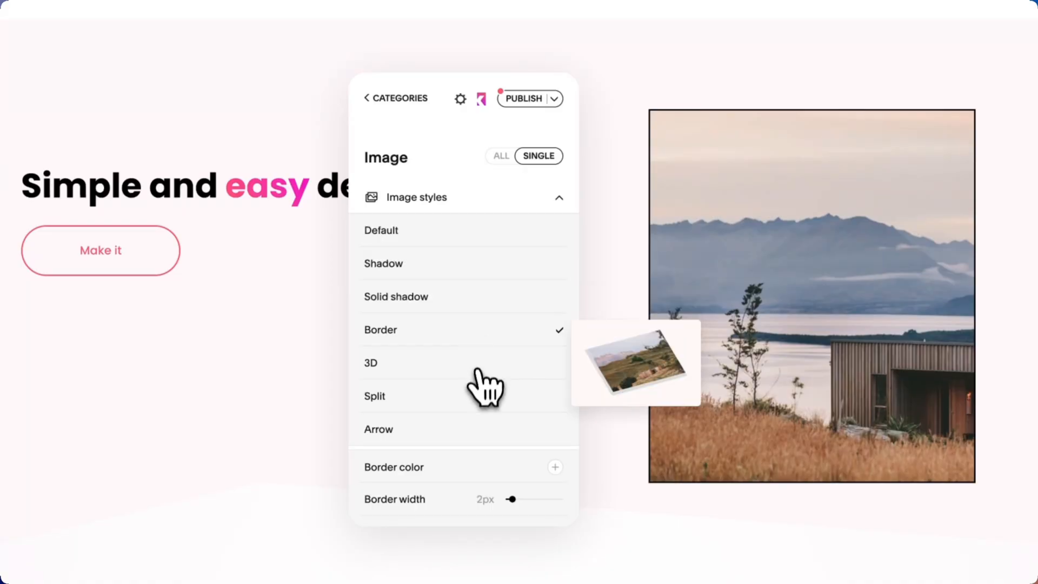
pyautogui.click(476, 366)
pyautogui.click(478, 399)
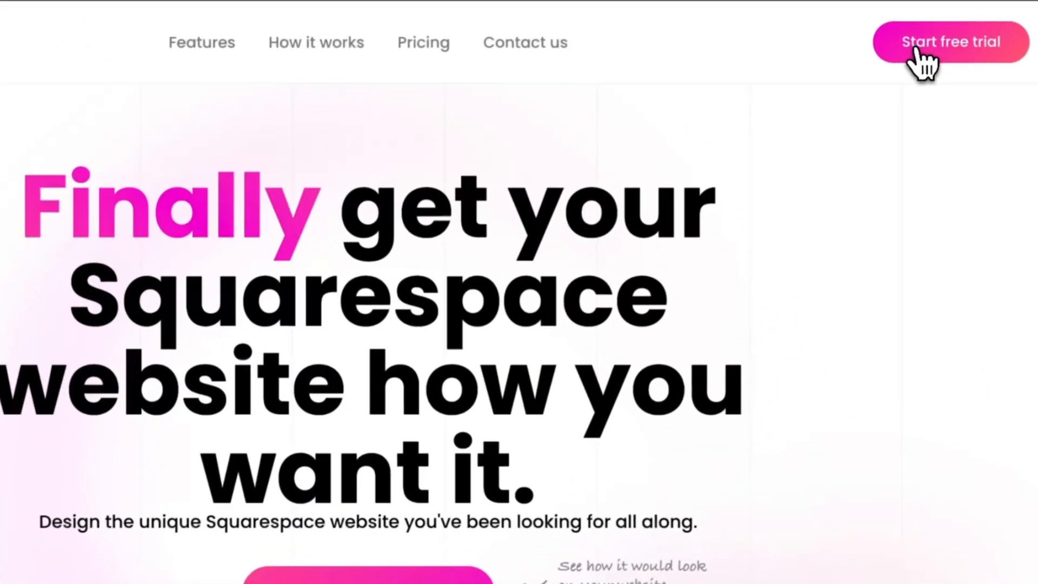
# Start the Spark free trial and copy the plugin's installation code for My website.
pyautogui.click(951, 34)
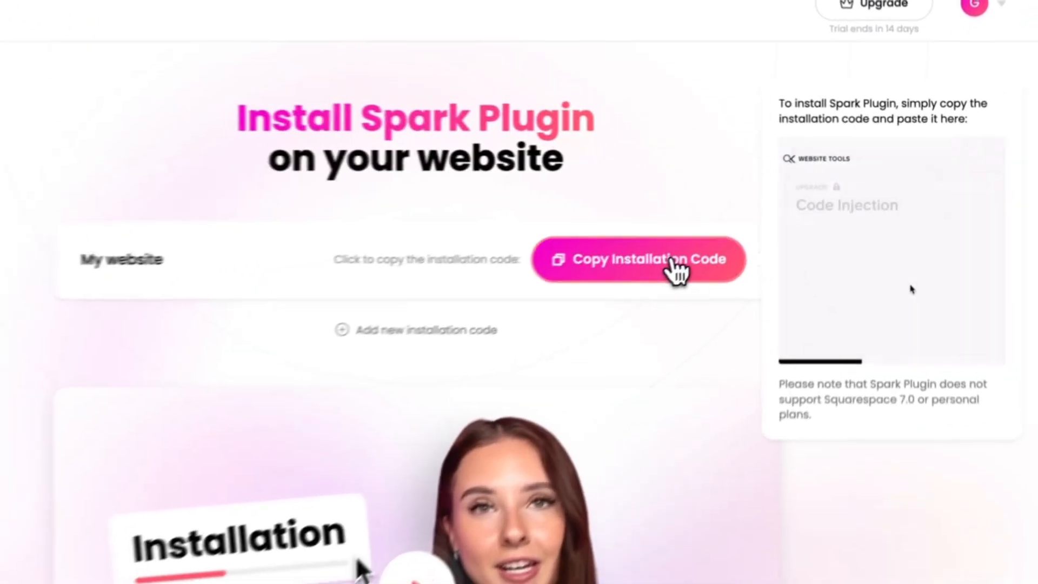
pyautogui.click(676, 268)
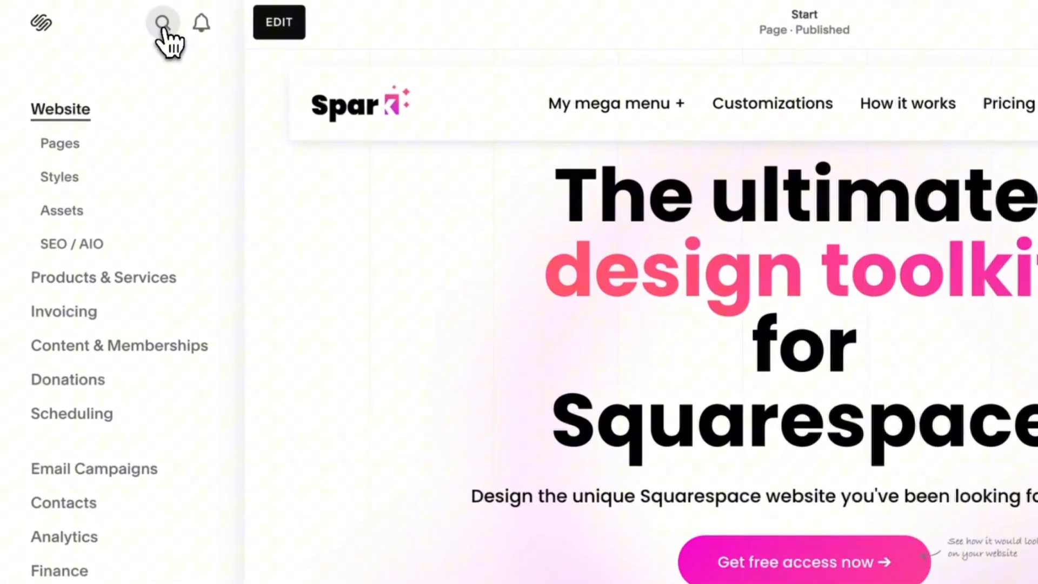
# In Squarespace, find the Code Injection settings by searching for "code" and paste the installation code into the site header.
pyautogui.click(162, 25)
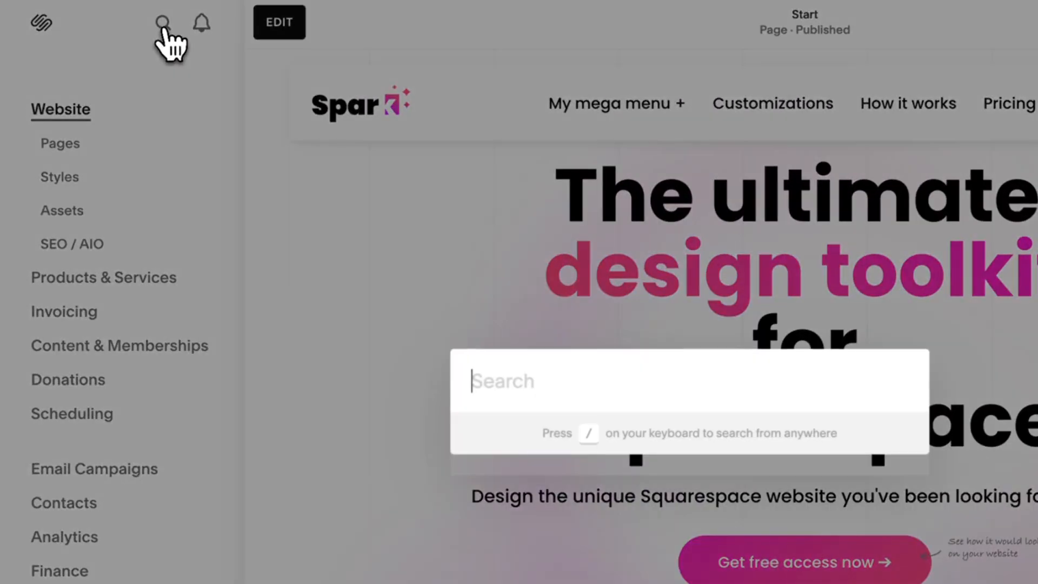
pyautogui.write('code')
pyautogui.click(550, 412)
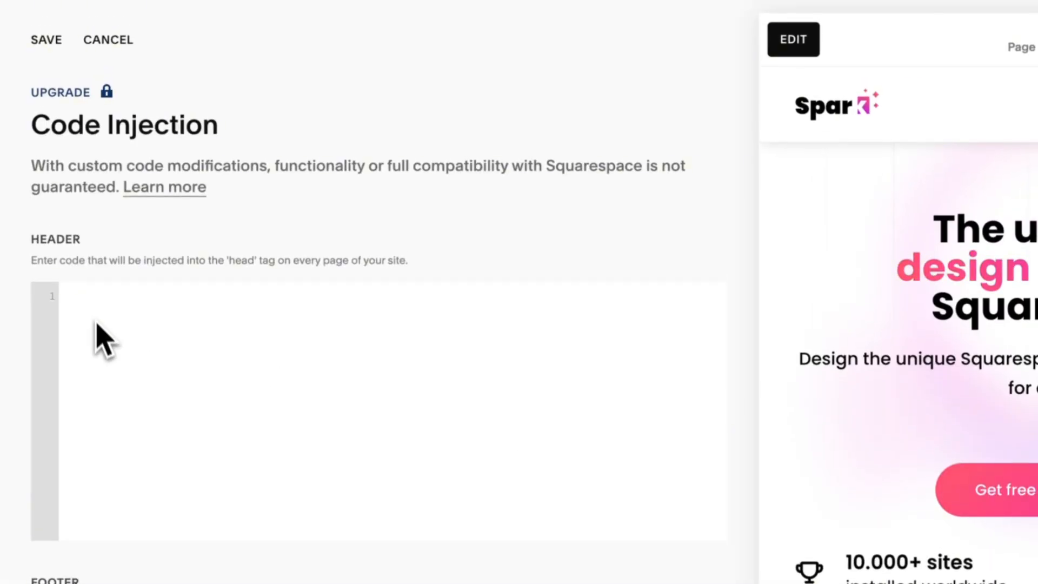
pyautogui.hotkey('ctrl', 'v')
pyautogui.moveTo(83, 297); pyautogui.dragTo(162, 454)
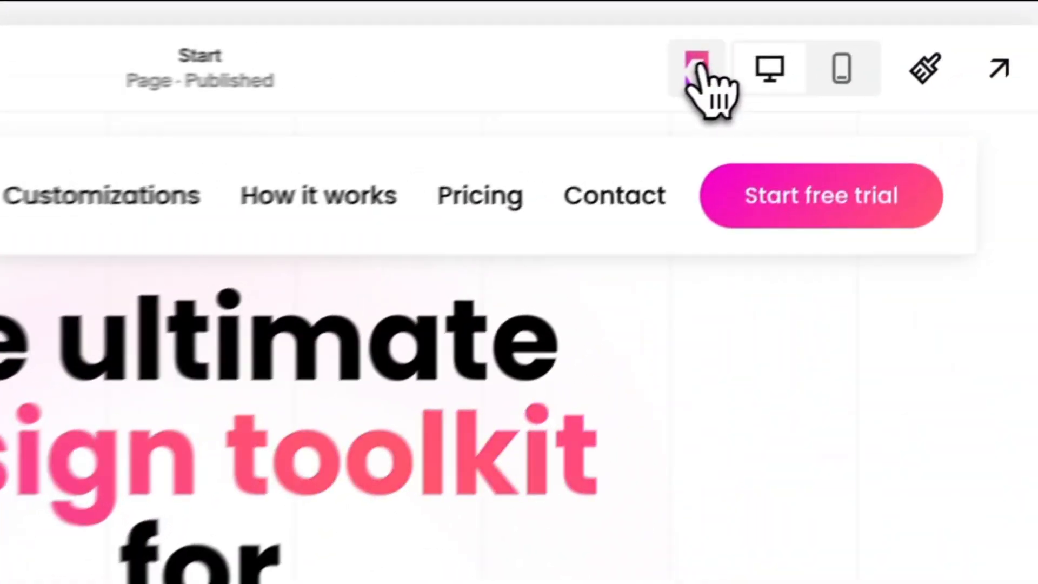
# Open the Spark plugin panel for the mountain image, placed beside it, and expand its Animate on hover options.
pyautogui.click(683, 71)
pyautogui.scroll(-3, 195, 400)
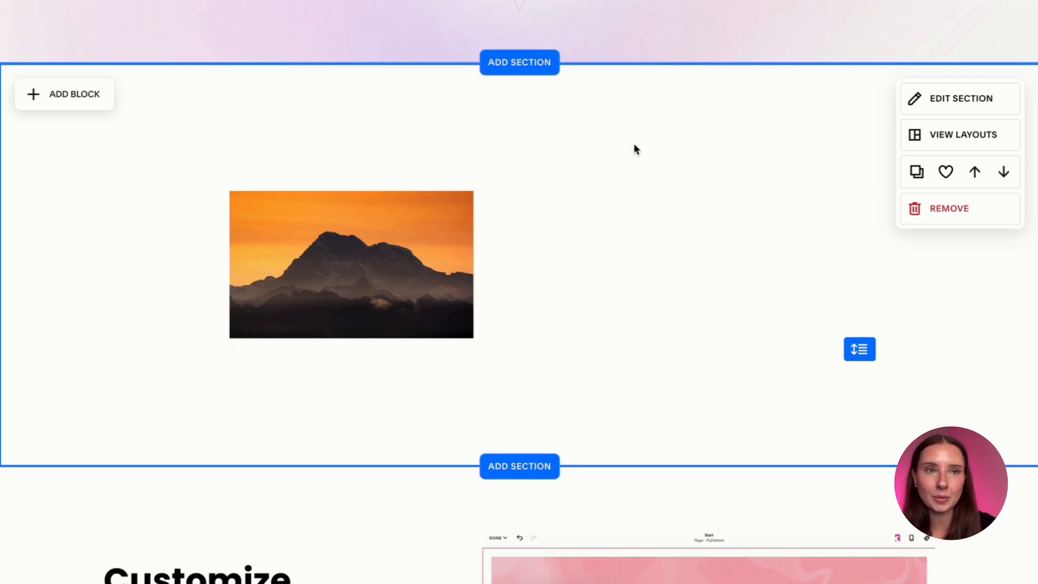
pyautogui.click(951, 1)
pyautogui.moveTo(498, 105); pyautogui.dragTo(643, 100)
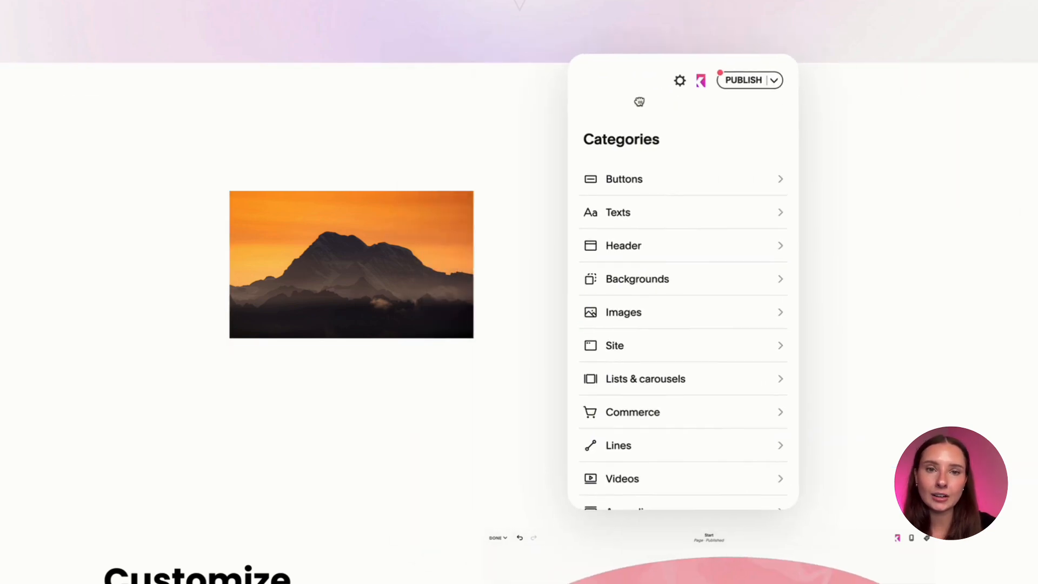
pyautogui.click(346, 252)
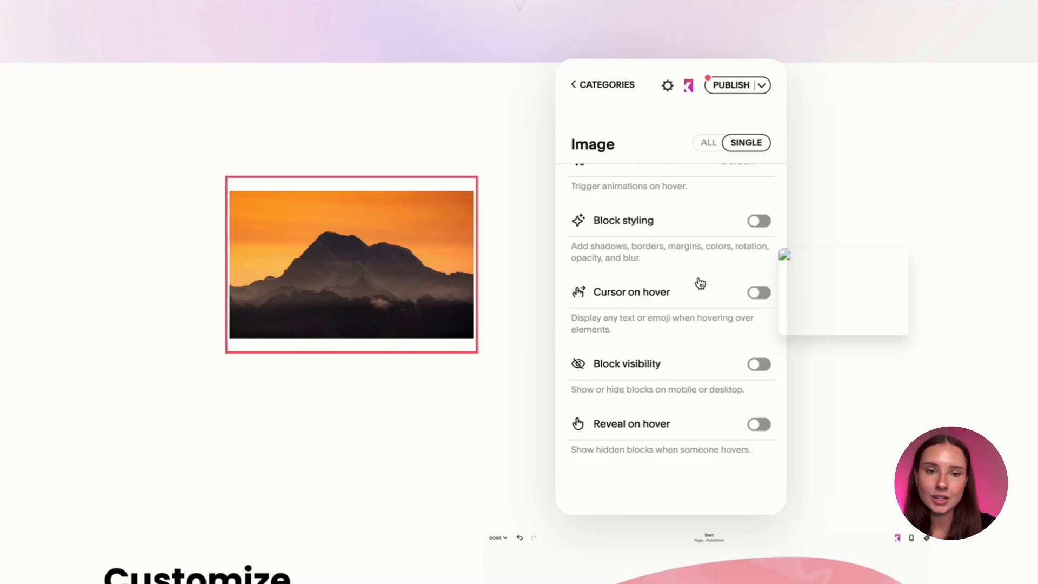
pyautogui.scroll(3, 700, 283)
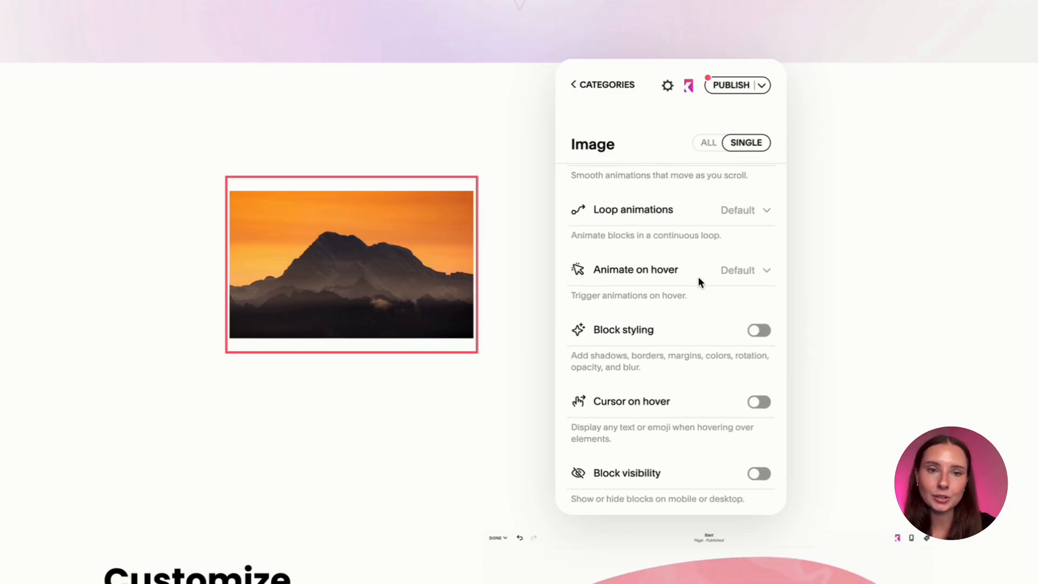
pyautogui.click(686, 277)
# Try the Scale, Up, Pop and Tilt hover animations on the mountain image.
pyautogui.scroll(-2, 675, 299)
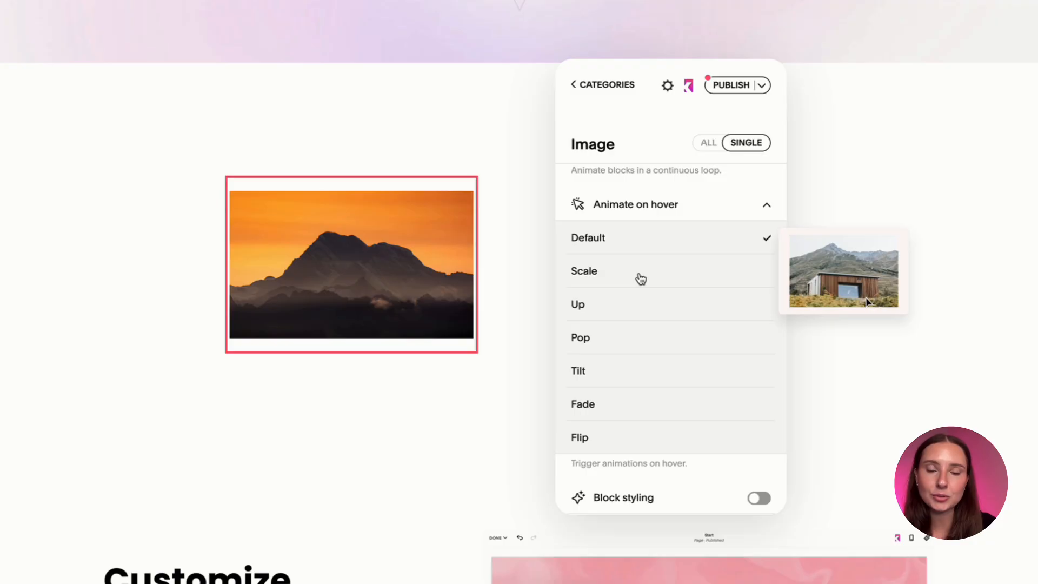
pyautogui.click(641, 279)
pyautogui.click(602, 305)
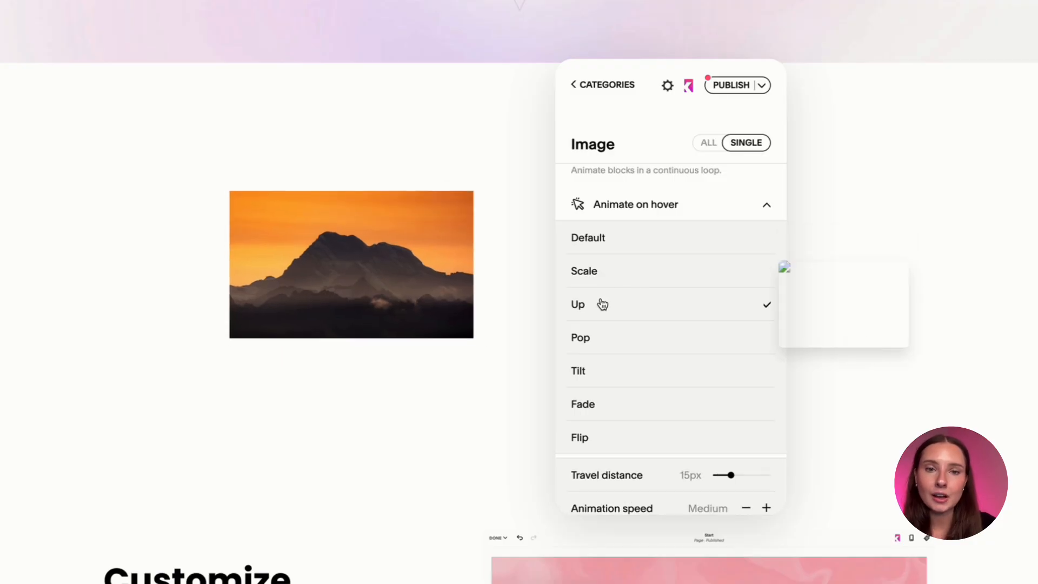
pyautogui.click(606, 338)
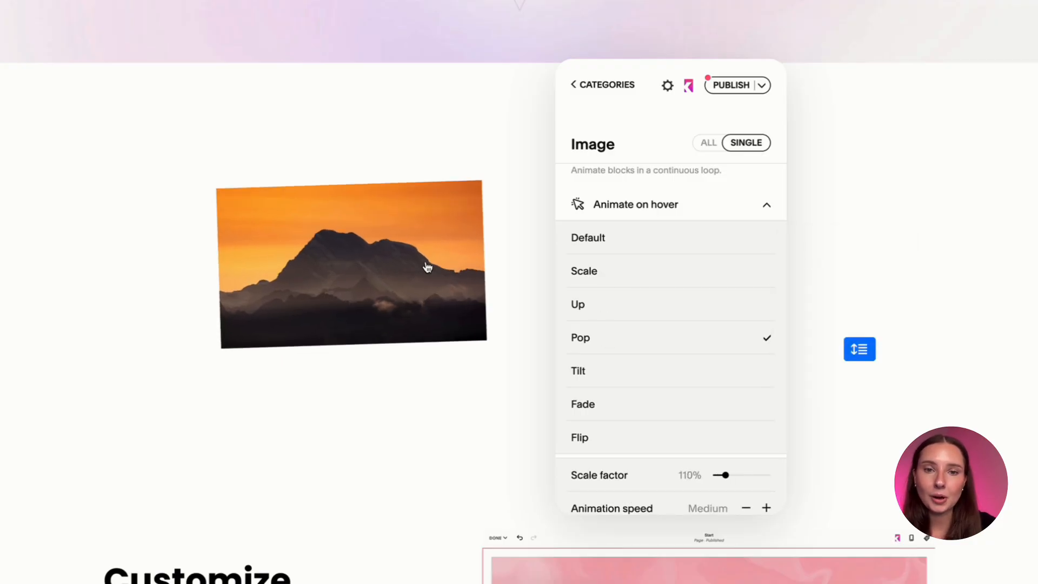
pyautogui.click(648, 380)
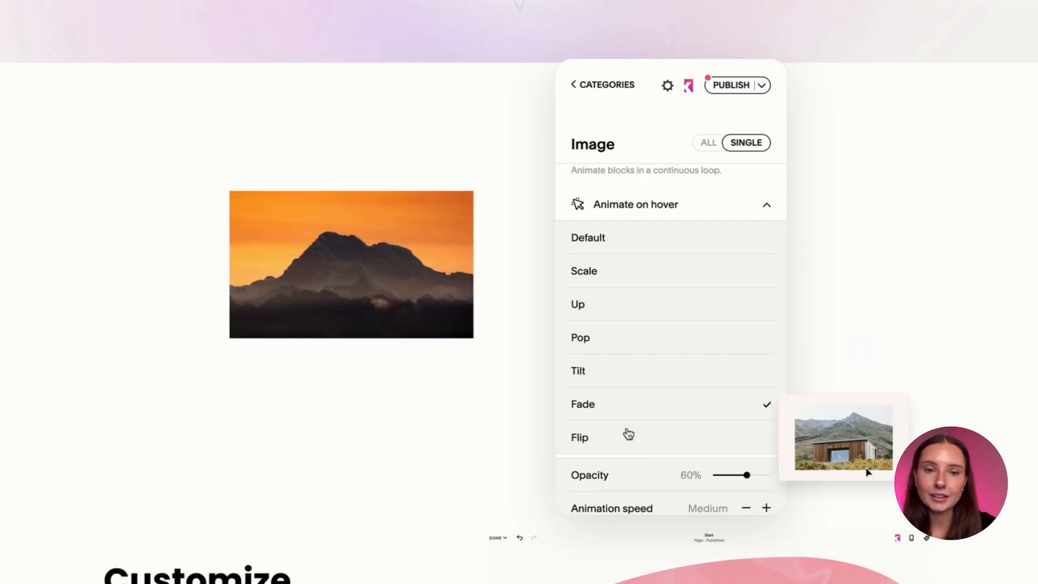
# Give the mountain image the Flip hover animation in the Mirrored style and lower its animation speed.
pyautogui.scroll(-2, 674, 386)
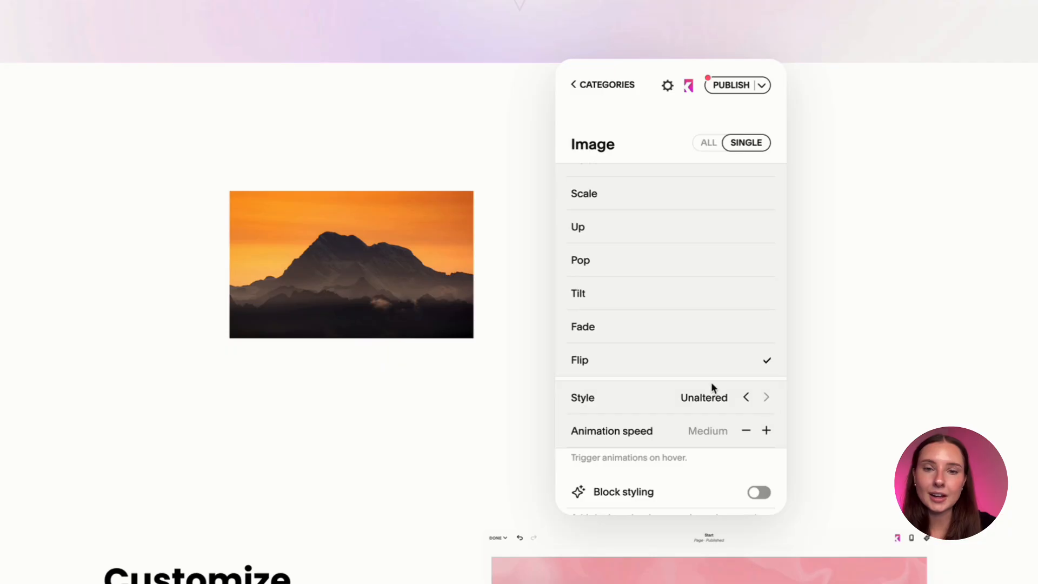
pyautogui.click(747, 398)
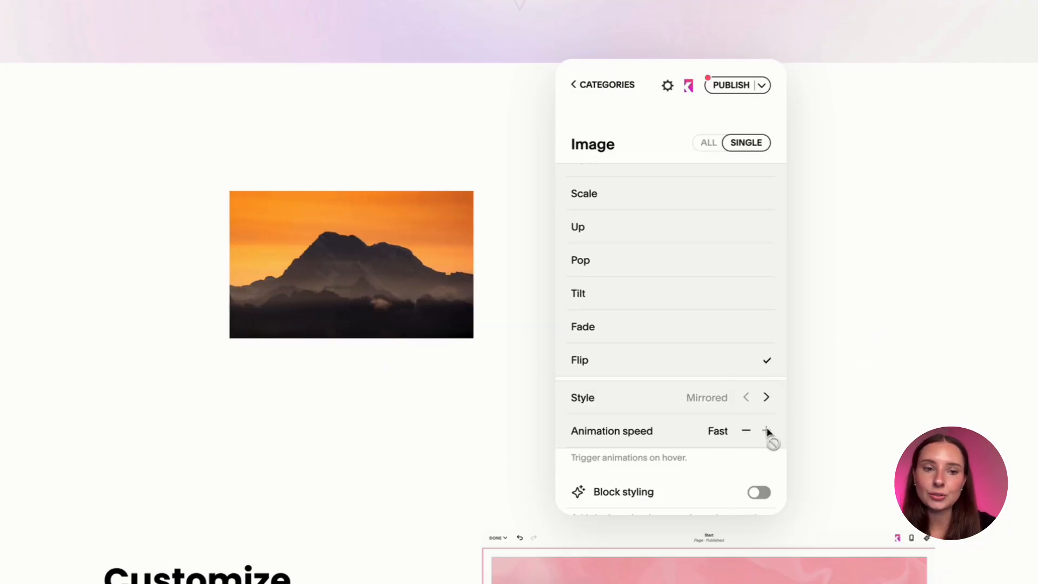
pyautogui.click(747, 430)
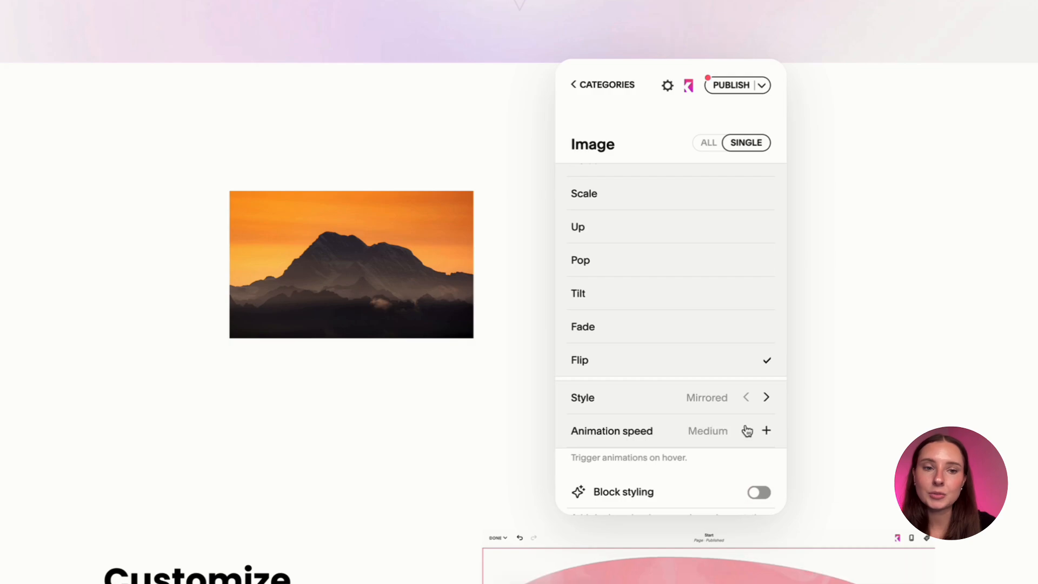
pyautogui.click(746, 430)
pyautogui.click(746, 431)
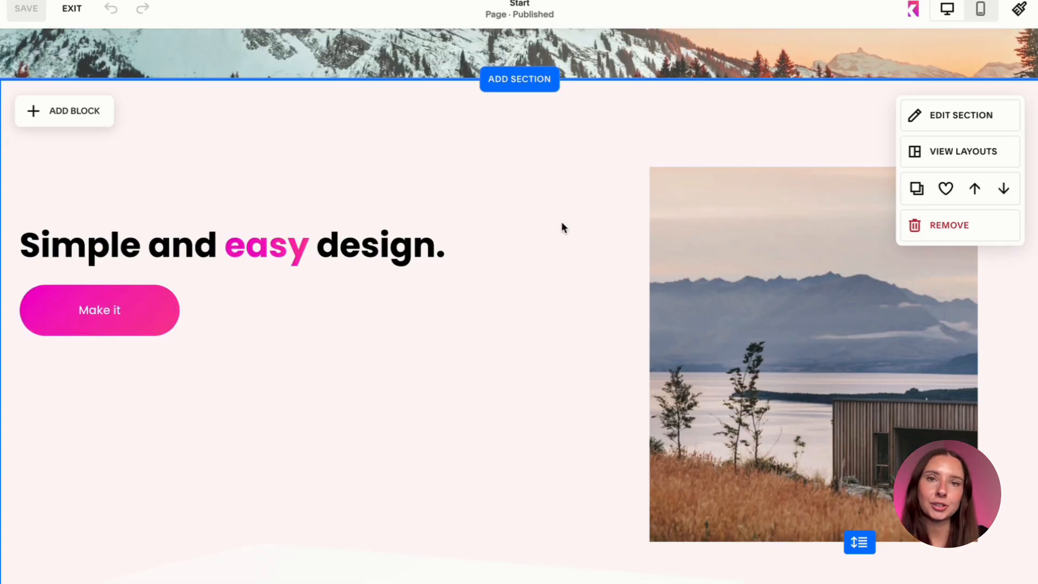
# Apply the Slide down scroll animation to the "Simple and easy design." heading with the Spark plugin.
pyautogui.scroll(3, 562, 223)
pyautogui.scroll(-3, 562, 223)
pyautogui.scroll(-1, 561, 223)
pyautogui.scroll(2, 561, 223)
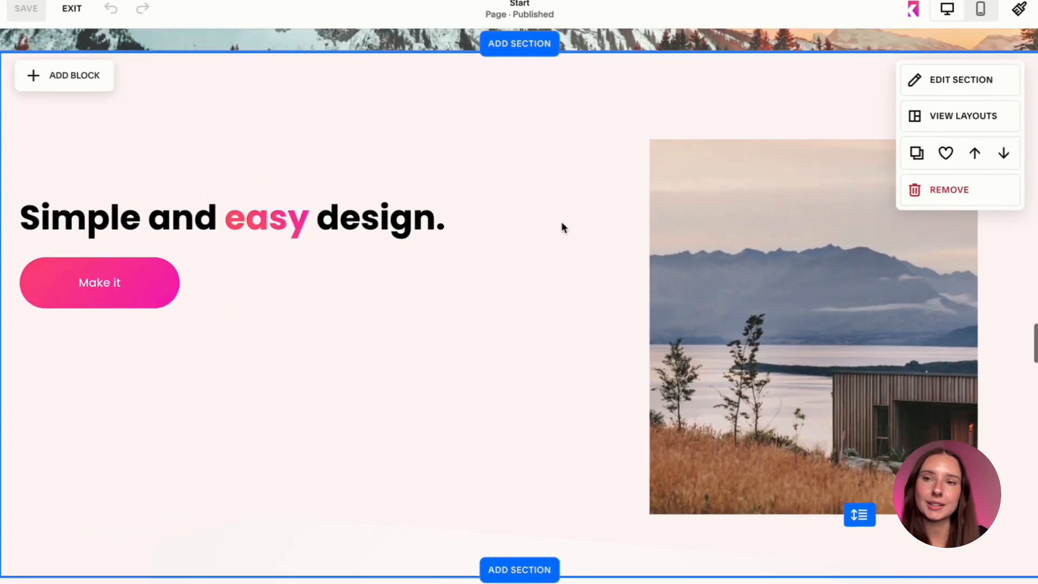
pyautogui.click(913, 16)
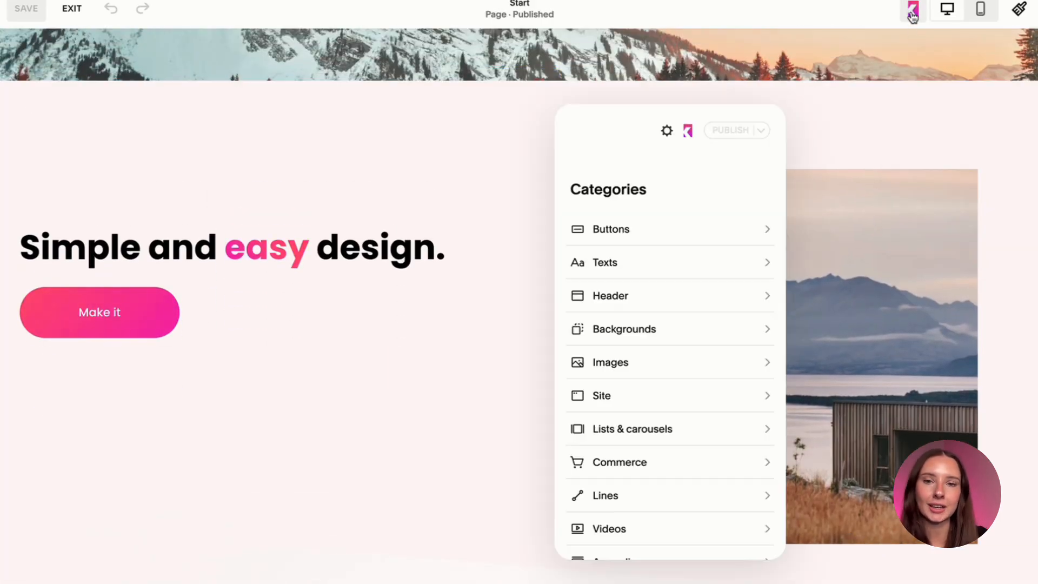
pyautogui.click(281, 263)
pyautogui.scroll(-5, 577, 366)
pyautogui.scroll(5, 576, 361)
pyautogui.click(563, 314)
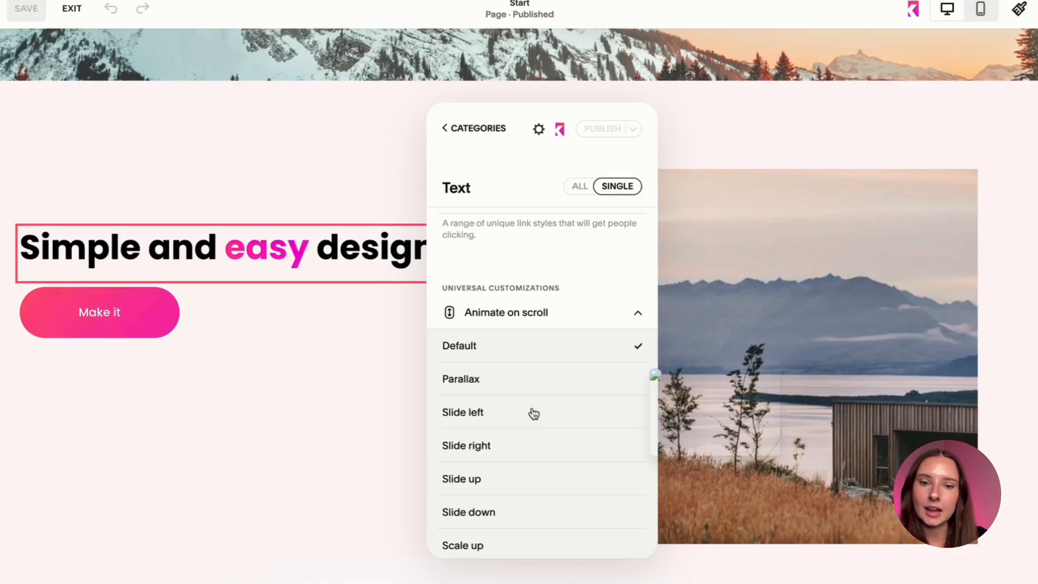
pyautogui.click(520, 512)
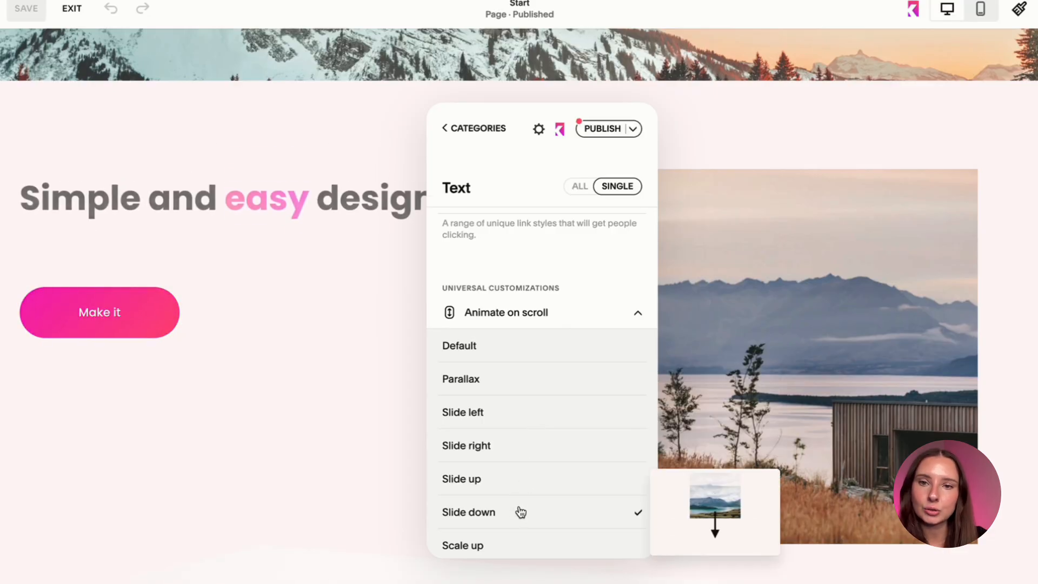
# Review the Slide down animation's settings, from start and end points to slide, zoom, fade, rotation, focus and device visibility.
pyautogui.scroll(-3, 511, 448)
pyautogui.scroll(-4, 509, 444)
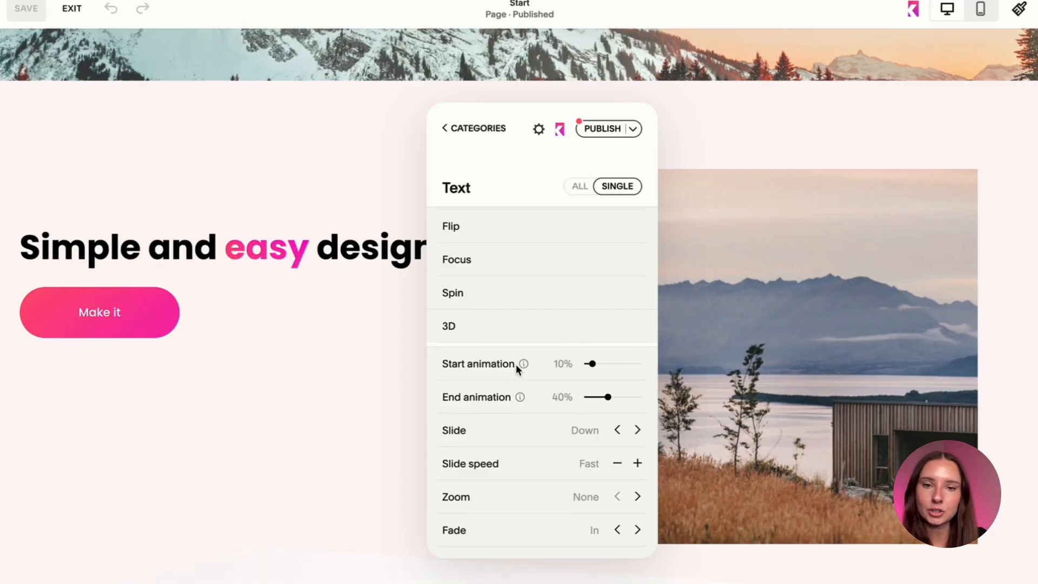
pyautogui.scroll(-3, 513, 427)
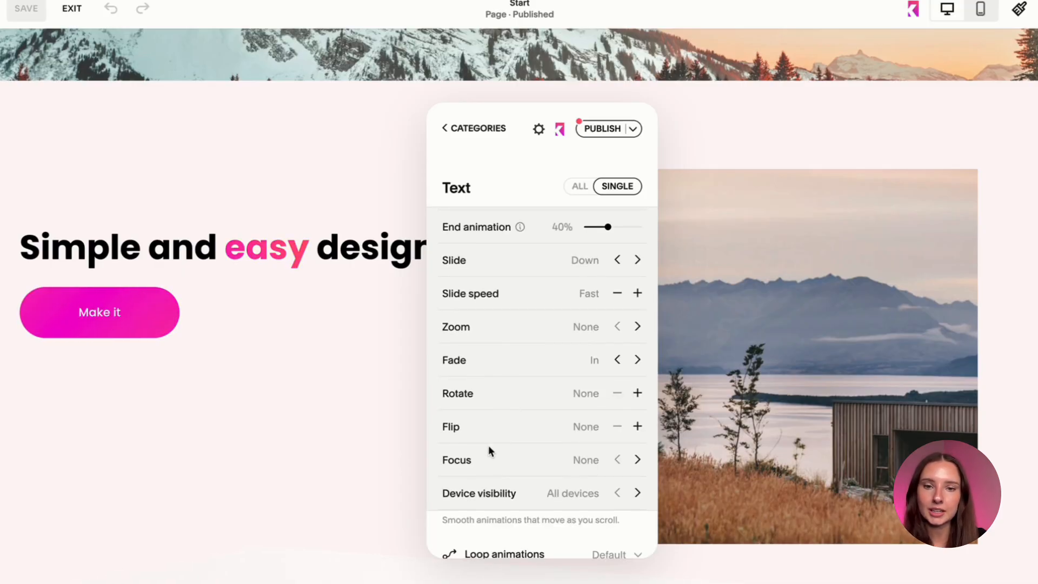
pyautogui.scroll(2, 489, 446)
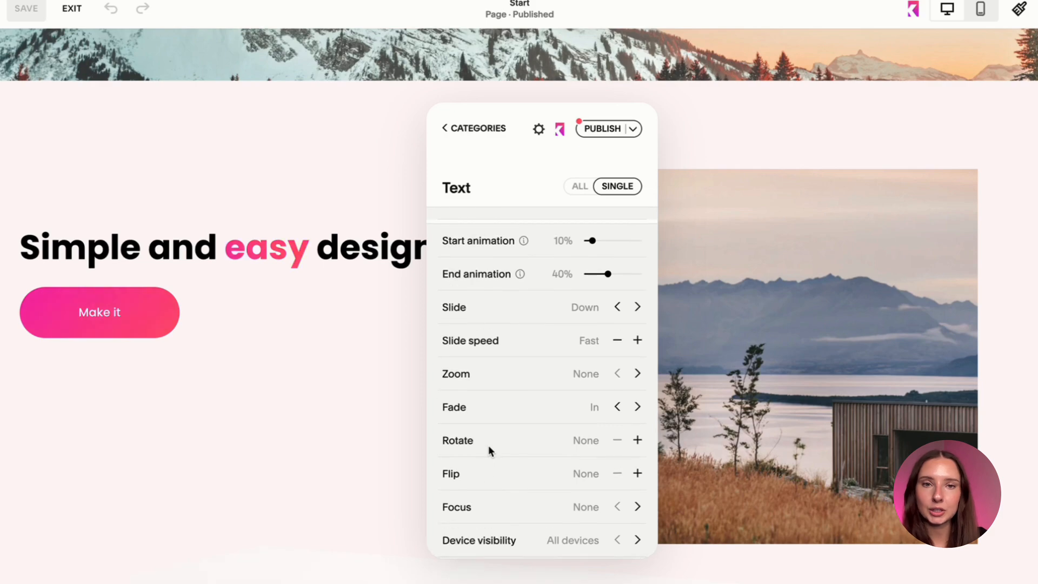
pyautogui.scroll(8, 482, 289)
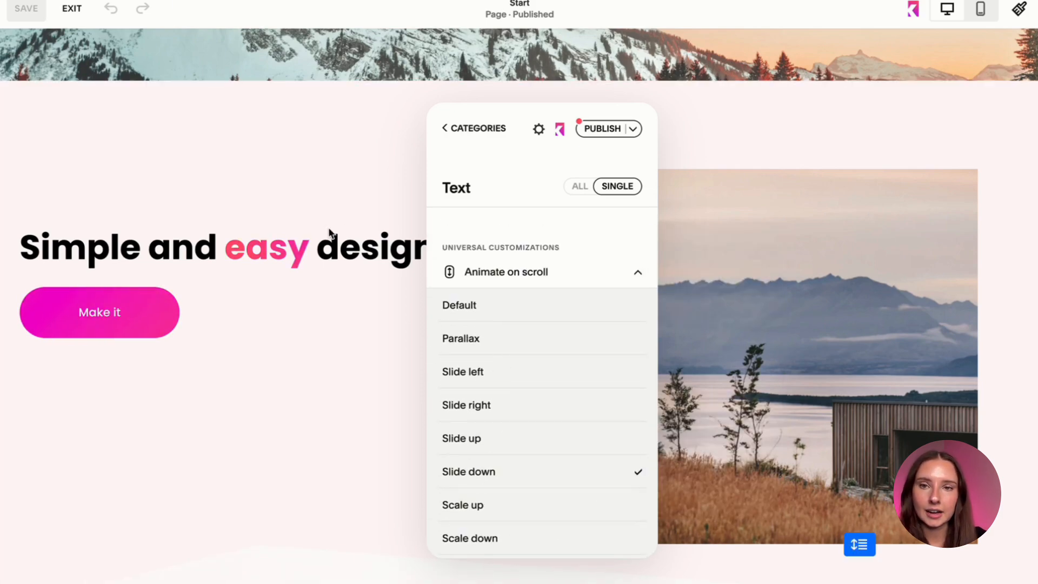
# Apply the Slide up scroll animation to the "Make it" button.
pyautogui.click(165, 310)
pyautogui.scroll(-3, 528, 413)
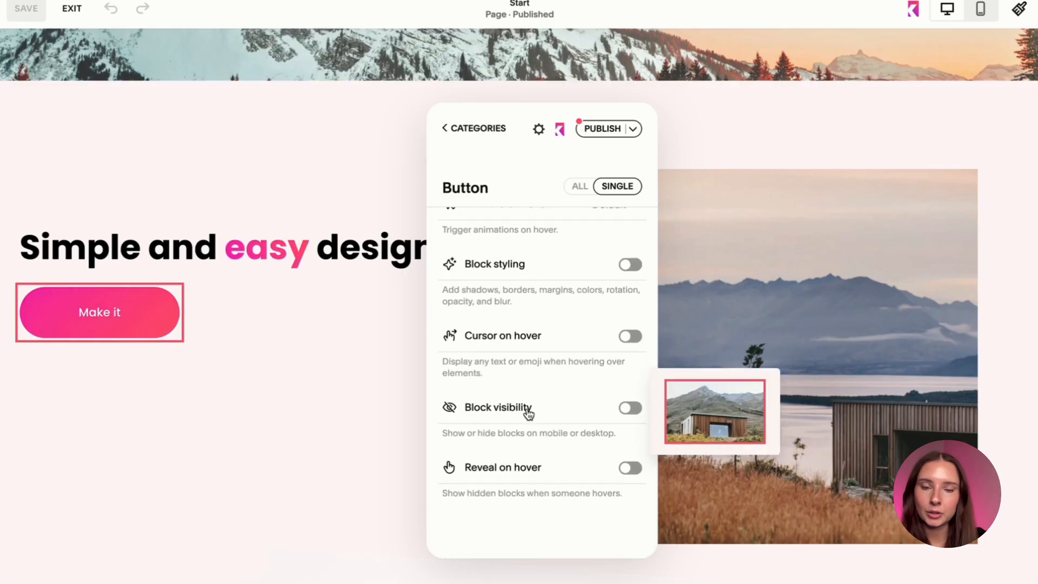
pyautogui.scroll(2, 529, 414)
pyautogui.scroll(2, 529, 414)
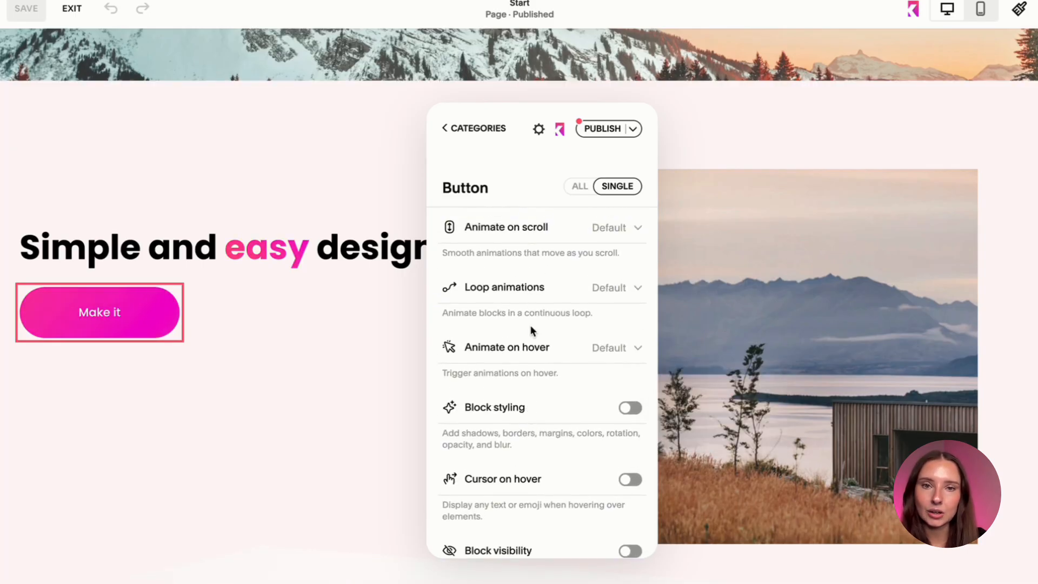
pyautogui.click(550, 298)
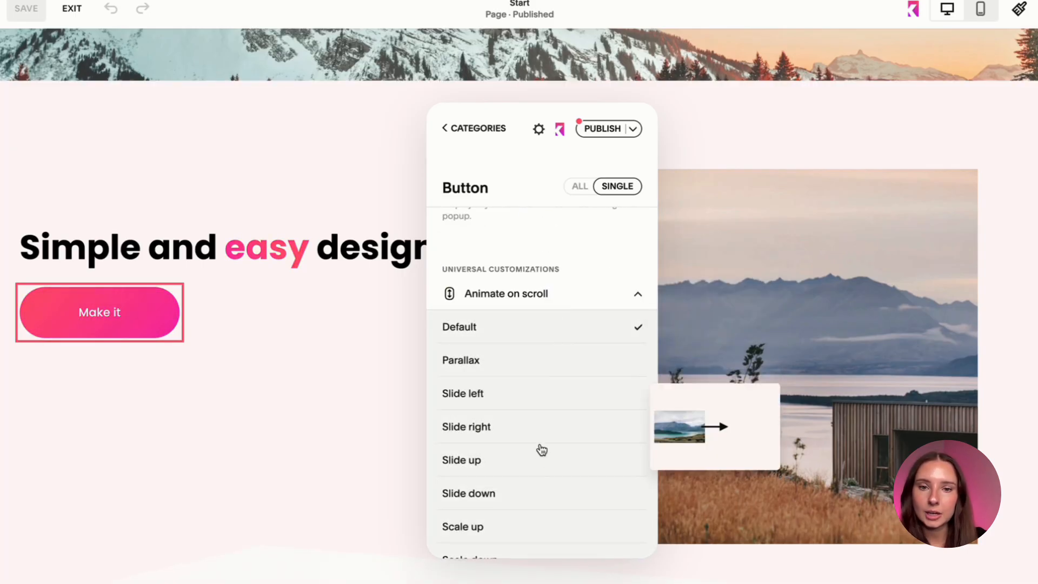
pyautogui.click(507, 436)
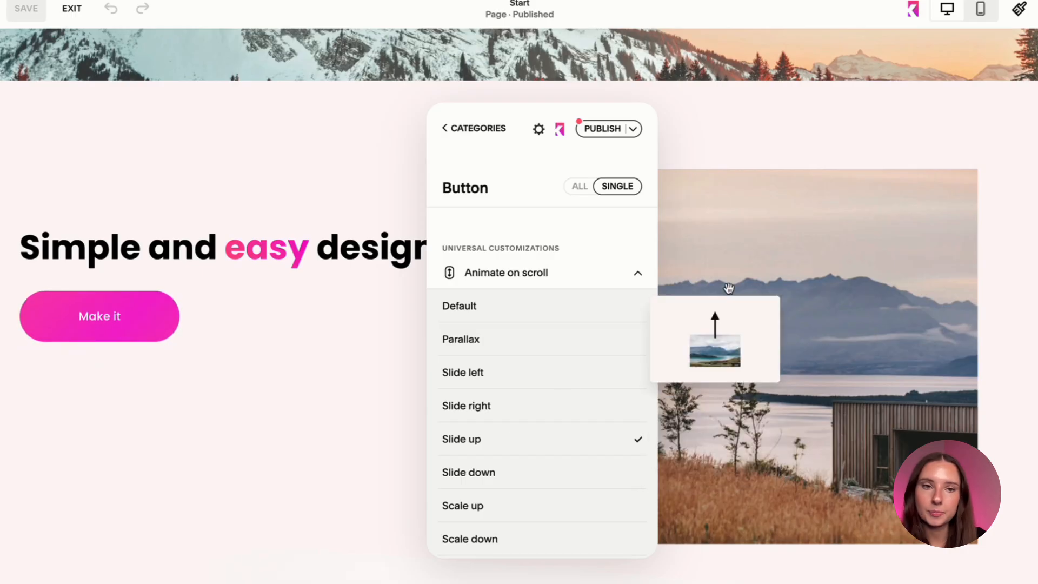
# Apply the Parallax scroll animation to the lakeside house image and preview the section's scroll animations on the page.
pyautogui.click(796, 190)
pyautogui.click(547, 261)
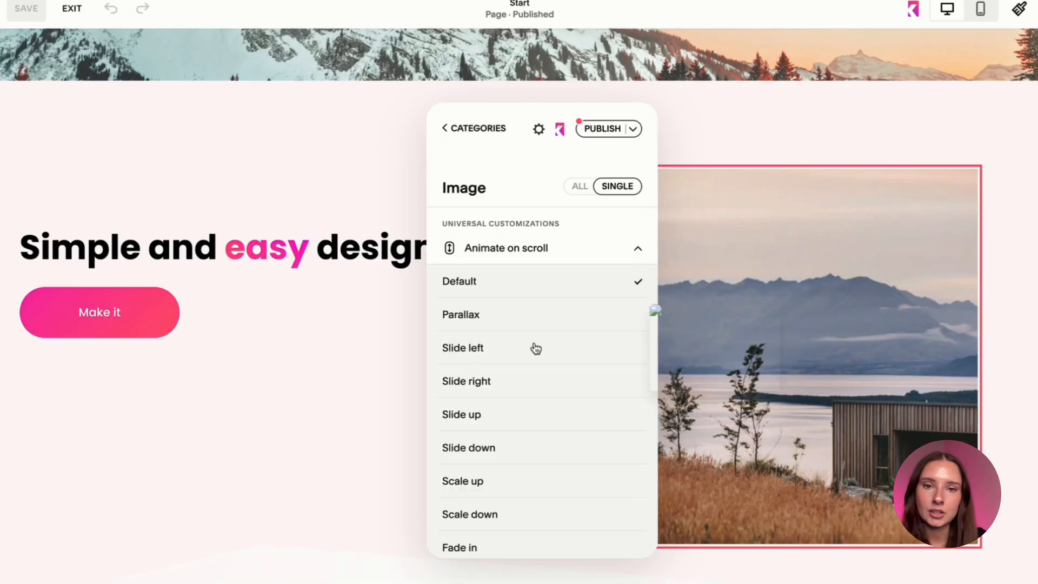
pyautogui.click(527, 317)
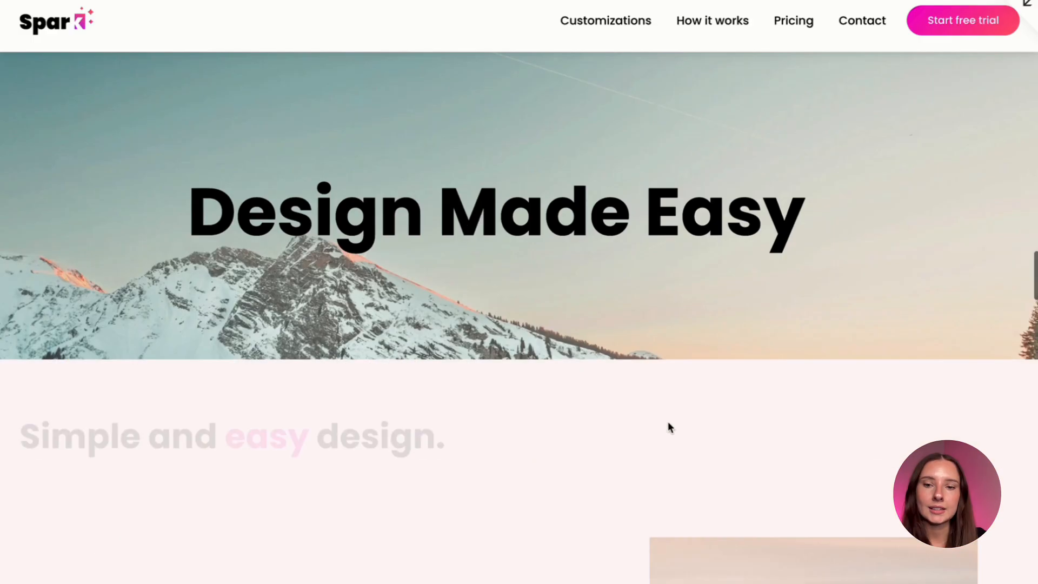
pyautogui.scroll(-5, 669, 424)
pyautogui.scroll(-8, 670, 427)
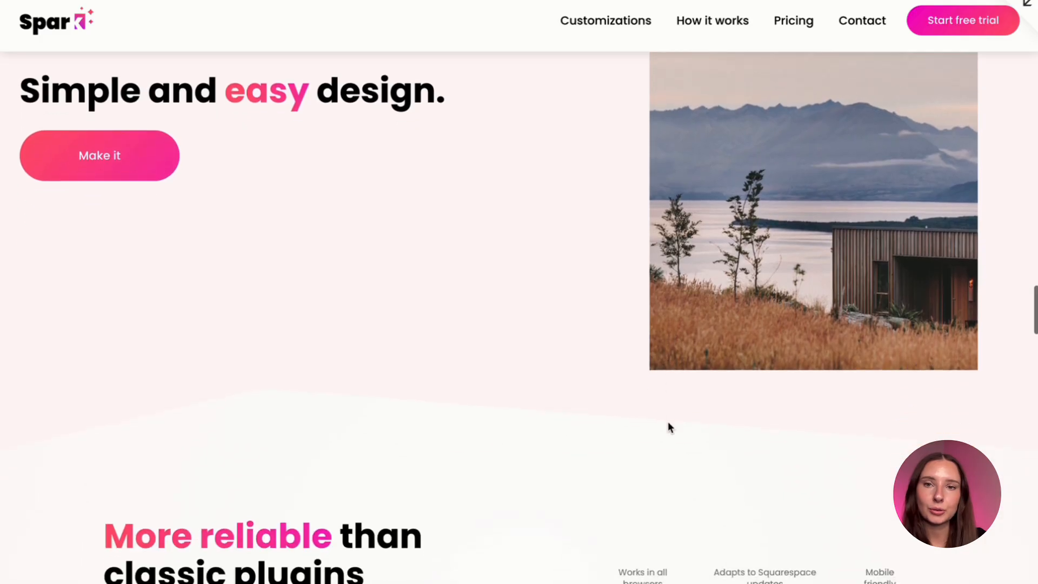
# Preview the scroll animations on the "Simple and easy design." section, checking the heading, the button and the house image.
pyautogui.scroll(15, 667, 421)
pyautogui.scroll(-5, 668, 420)
pyautogui.scroll(-1, 669, 428)
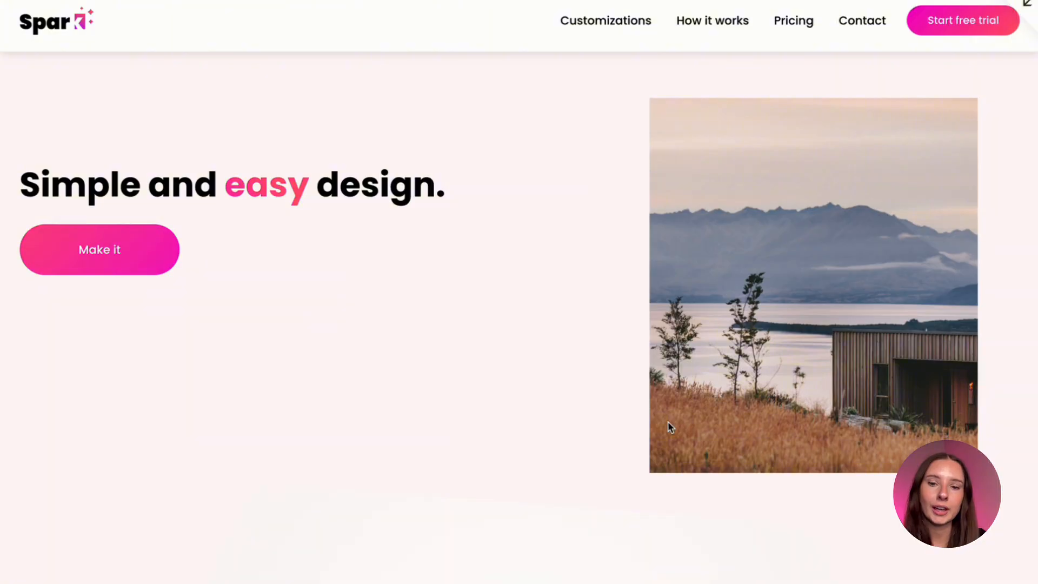
pyautogui.scroll(-7, 669, 427)
pyautogui.scroll(8, 669, 427)
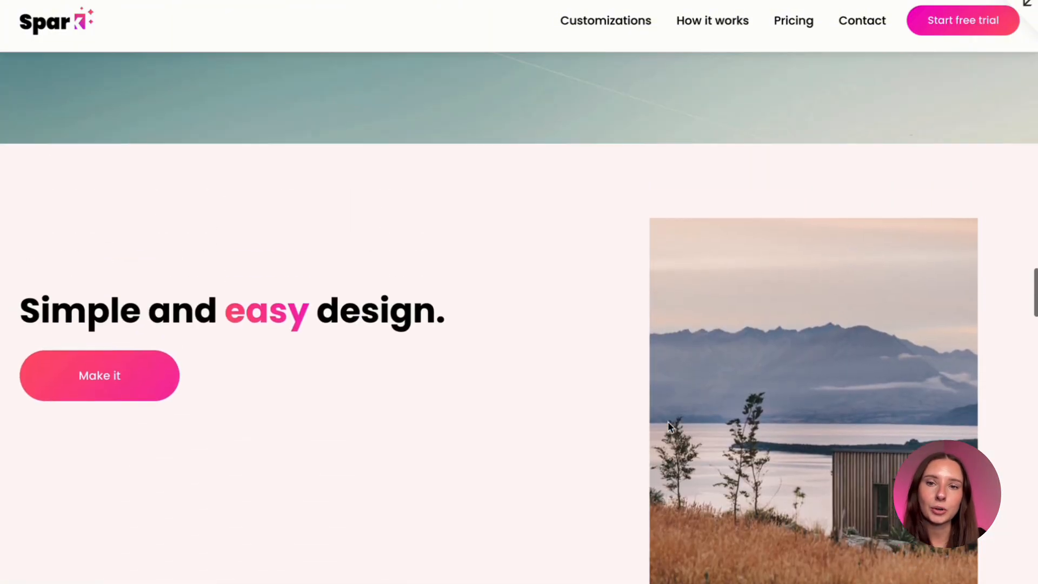
pyautogui.scroll(7, 669, 427)
pyautogui.scroll(-9, 669, 427)
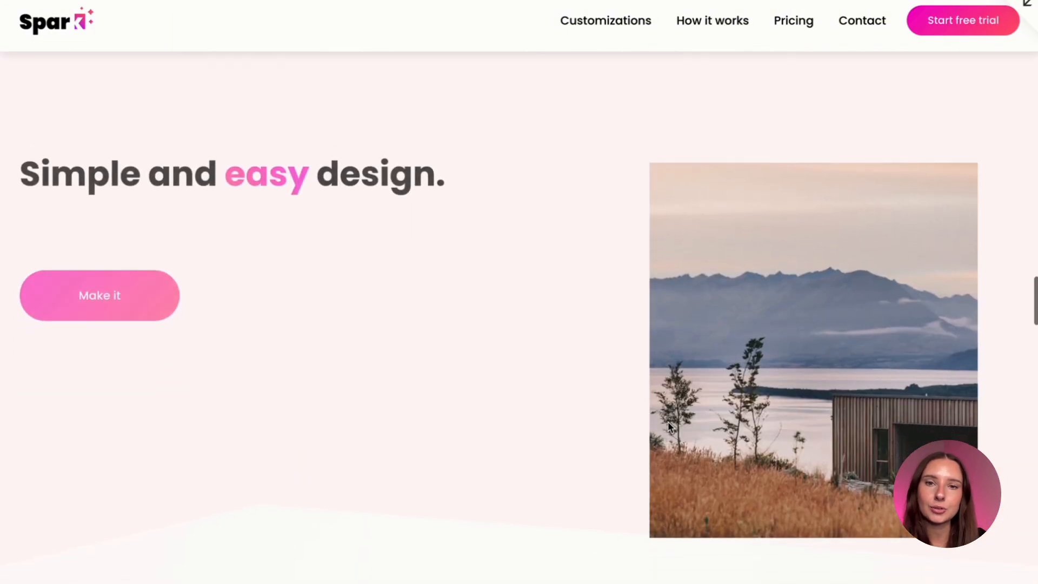
pyautogui.scroll(-2, 669, 422)
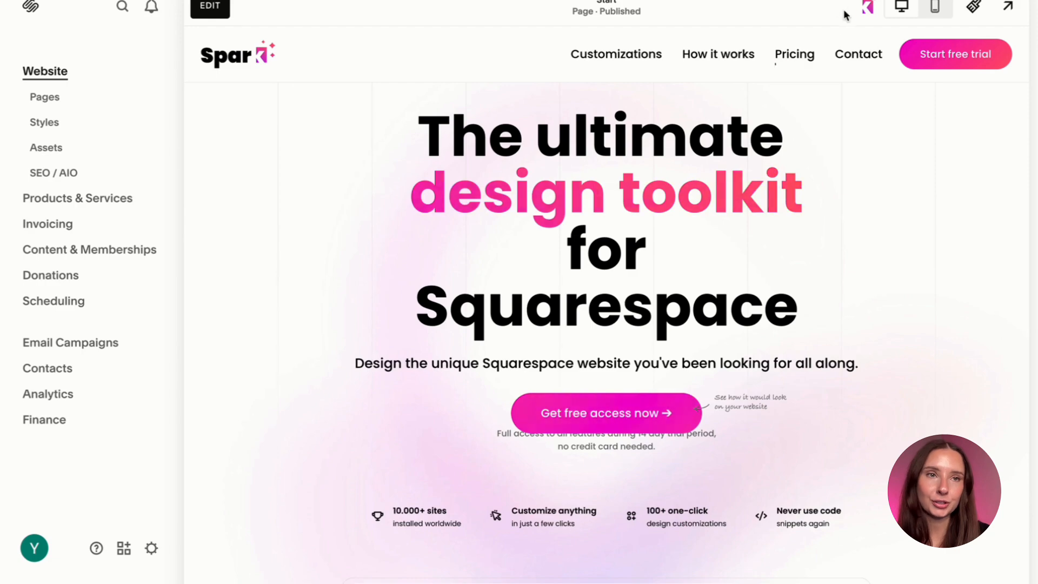
# Open the Spark plugin's Header customizations and expand the list of header styles.
pyautogui.click(868, 7)
pyautogui.click(443, 66)
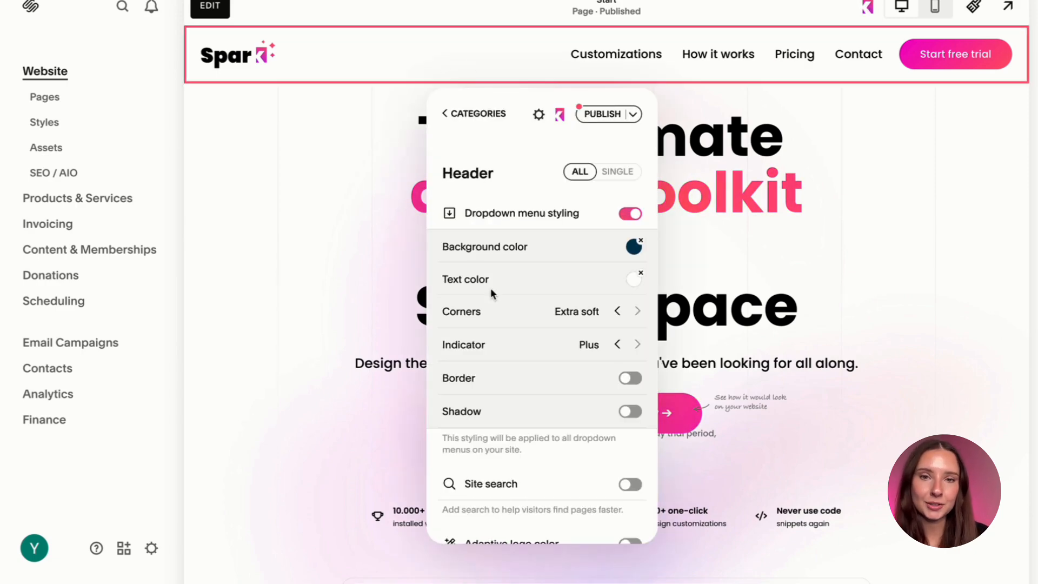
pyautogui.scroll(-5, 501, 356)
pyautogui.scroll(-7, 501, 357)
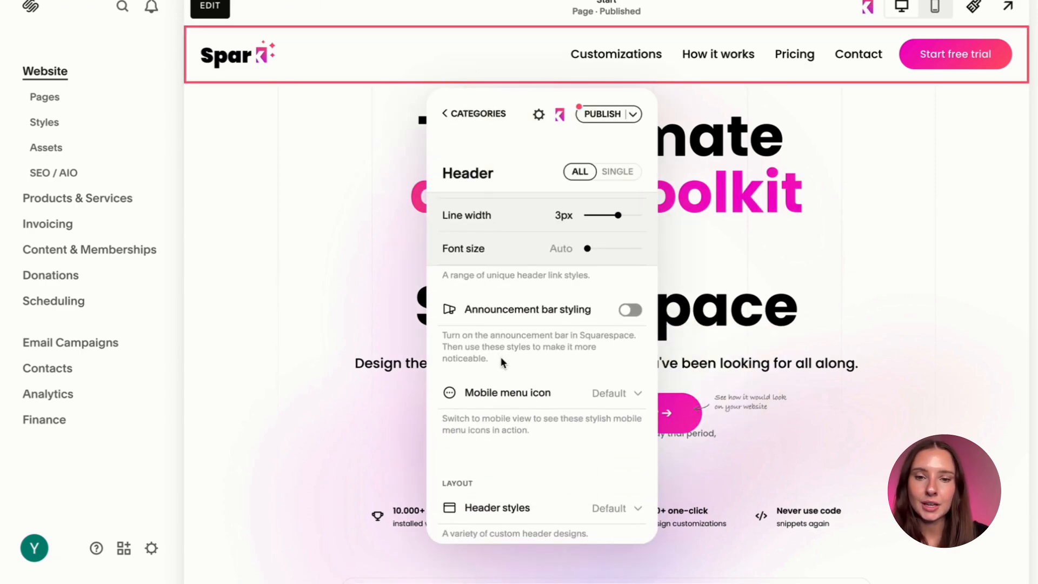
pyautogui.click(511, 334)
pyautogui.scroll(-2, 508, 411)
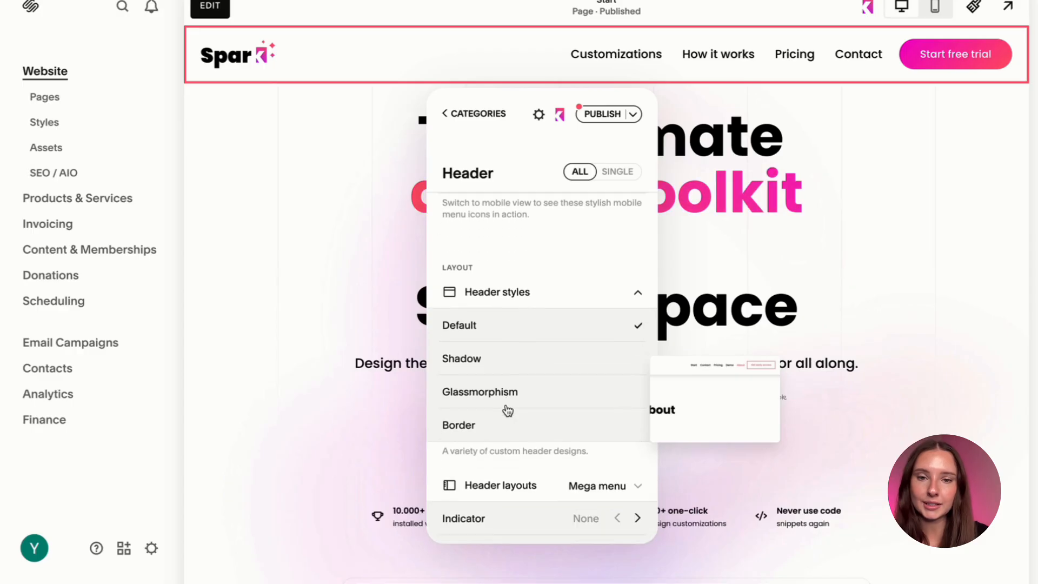
pyautogui.scroll(-1, 540, 287)
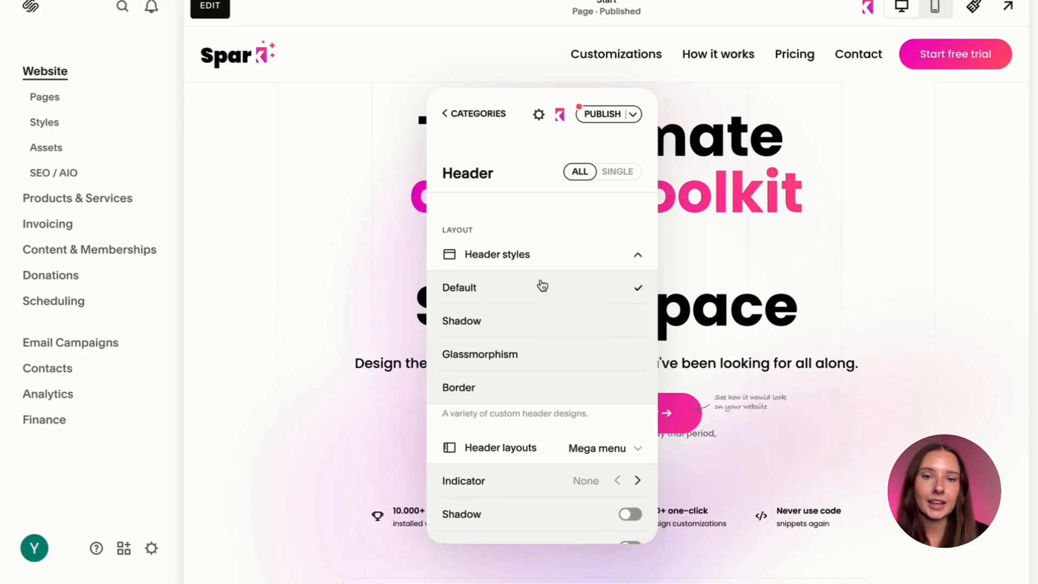
# Try the Shadow header style with a semi-transparent coral shadow color and Large size.
pyautogui.click(538, 320)
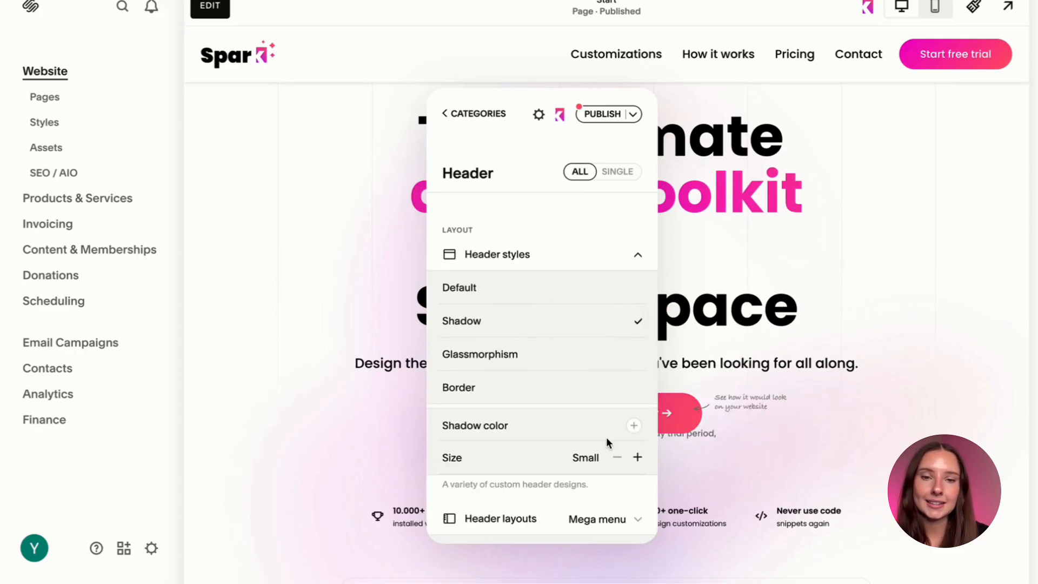
pyautogui.click(634, 425)
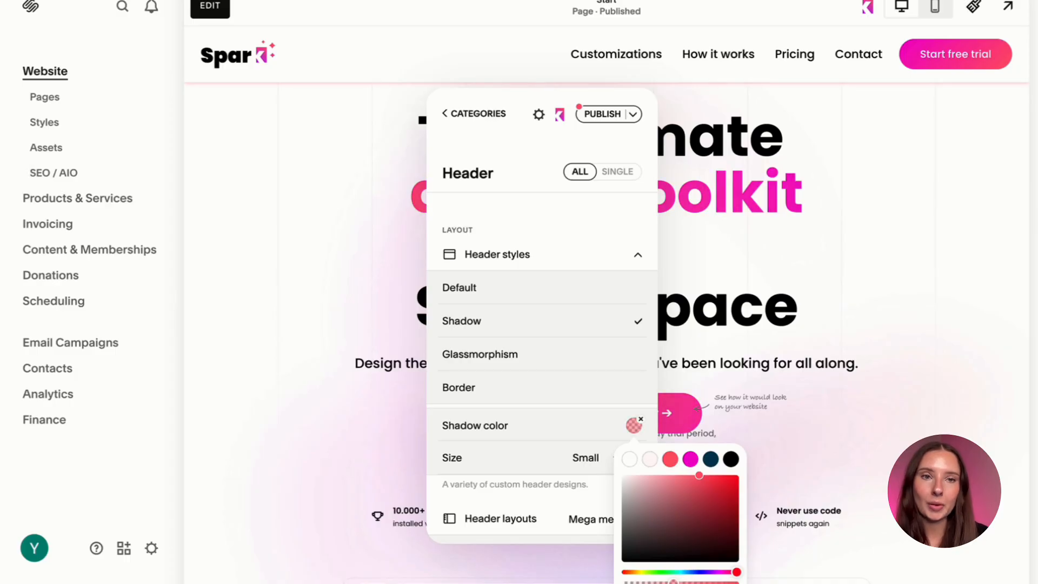
pyautogui.click(524, 430)
pyautogui.click(638, 458)
pyautogui.click(639, 458)
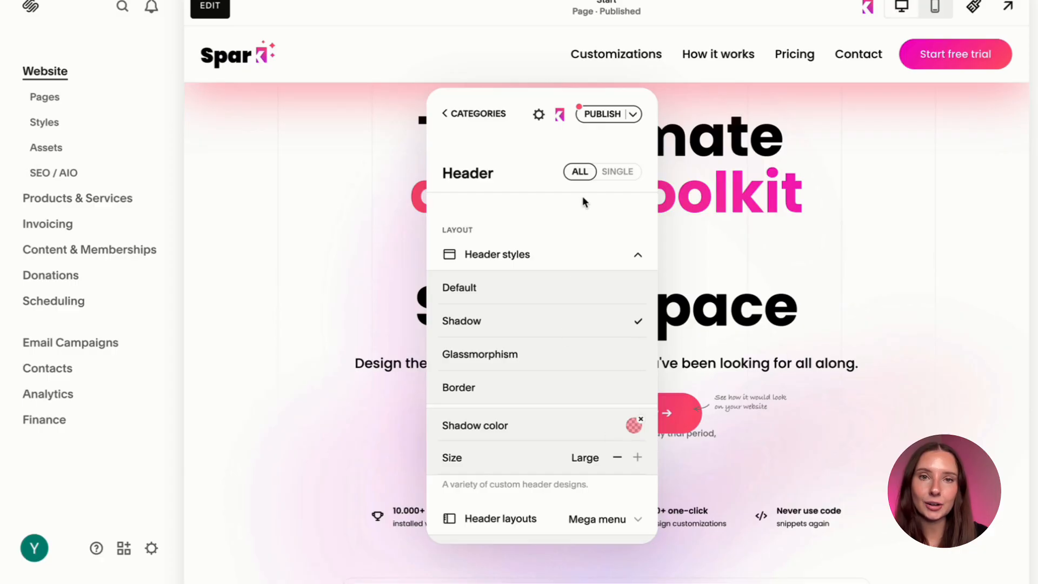
# Try the Glassmorphism header style and check how the header looks over the page content.
pyautogui.moveTo(528, 90); pyautogui.dragTo(527, 137)
pyautogui.moveTo(508, 401)
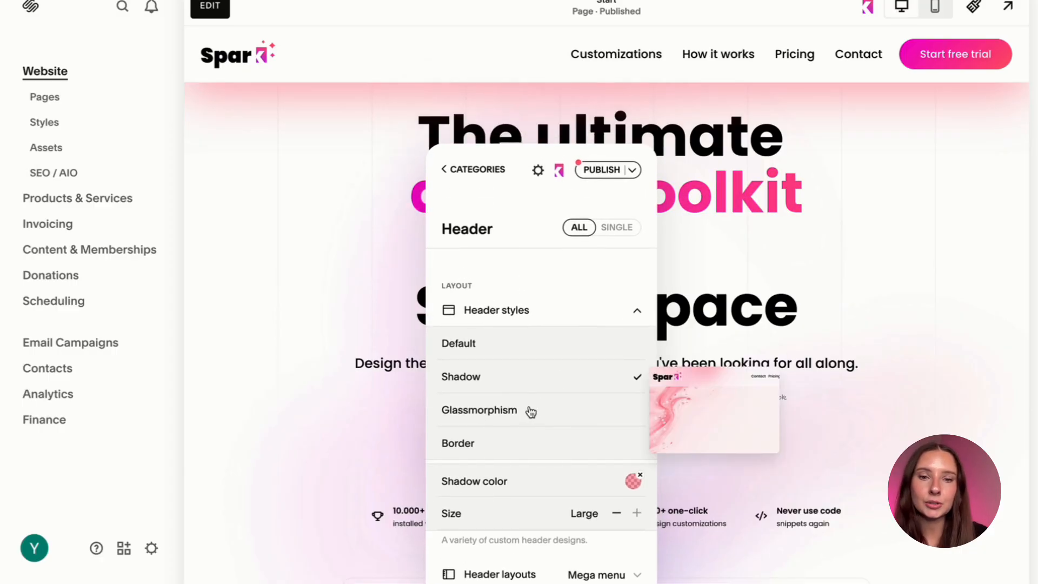
pyautogui.click(530, 413)
pyautogui.scroll(-4, 779, 250)
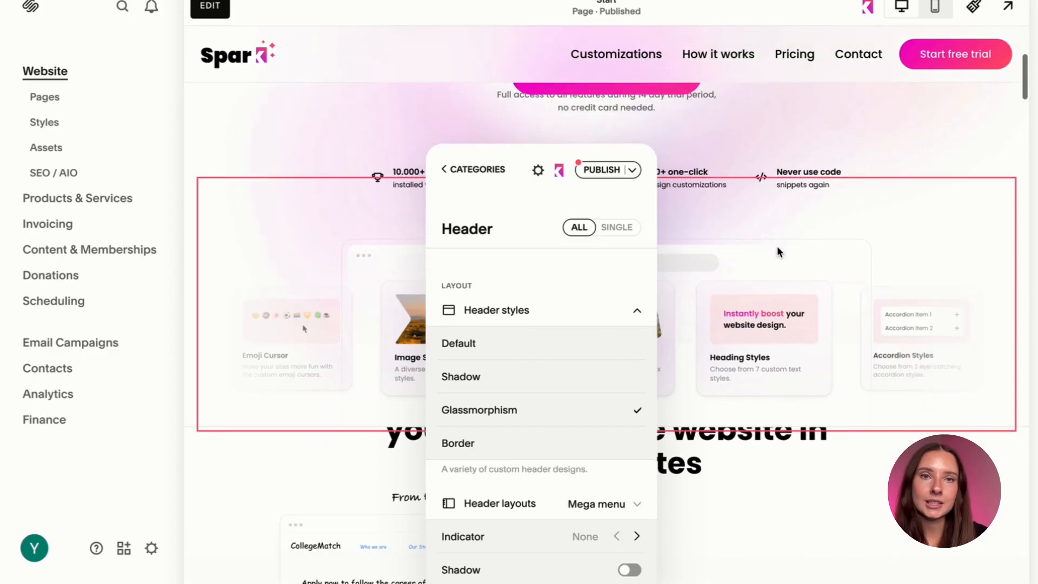
pyautogui.scroll(5, 777, 252)
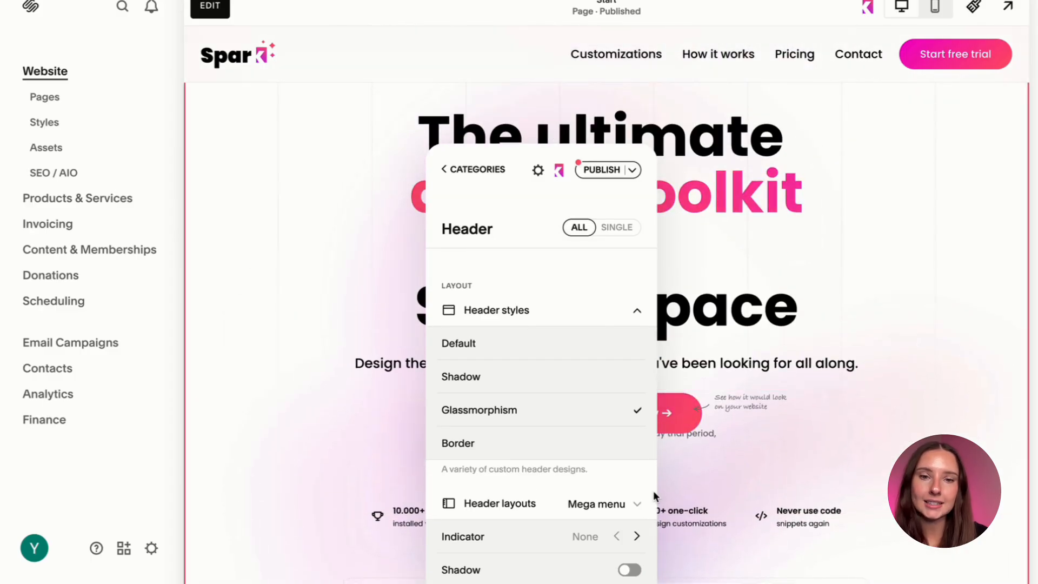
# Apply the Border header style with a magenta border color and a 4px border width.
pyautogui.click(547, 455)
pyautogui.scroll(-1, 545, 454)
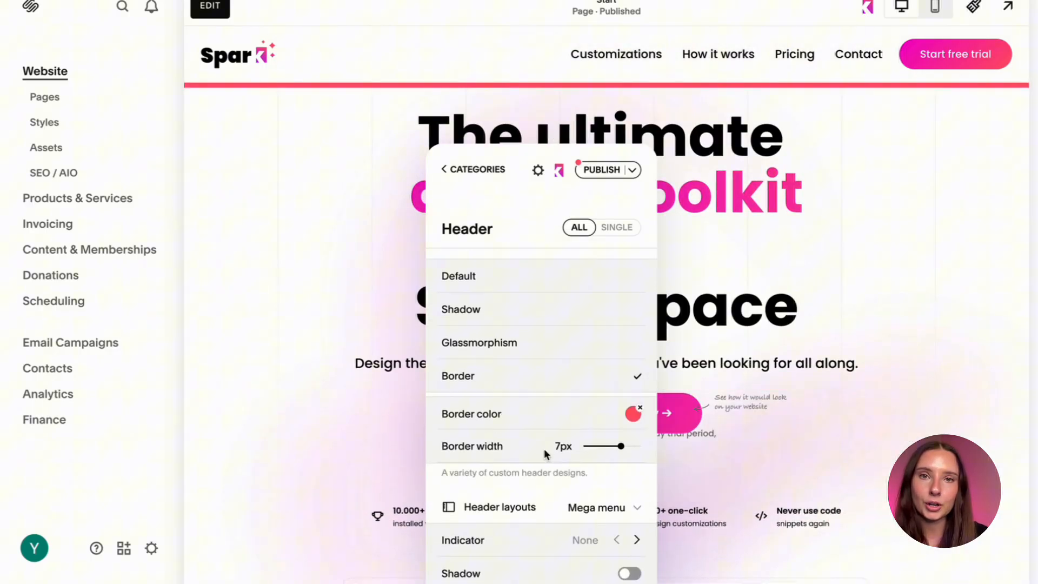
pyautogui.click(632, 414)
pyautogui.click(690, 447)
pyautogui.click(590, 435)
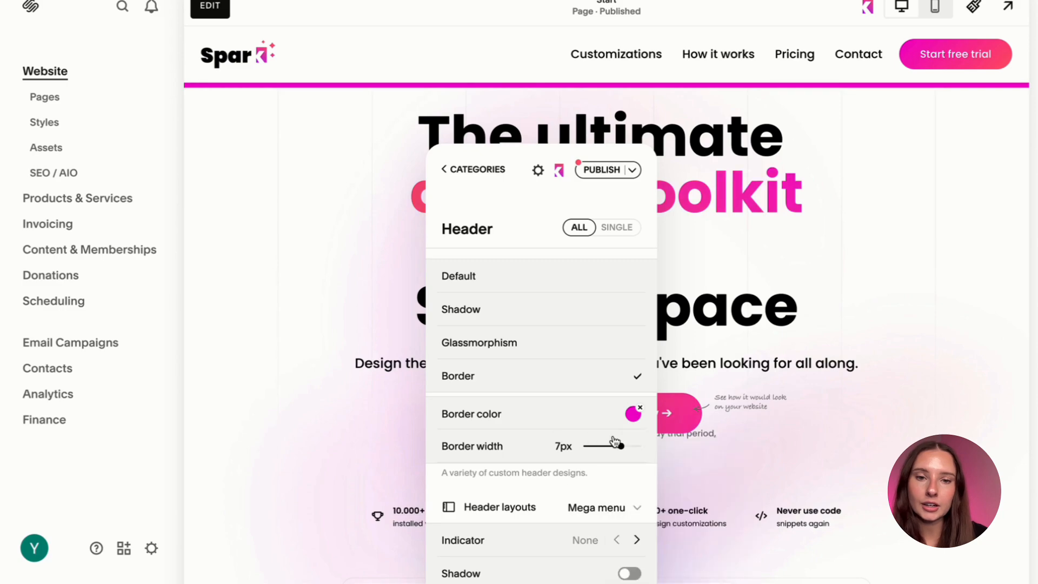
pyautogui.moveTo(616, 446); pyautogui.dragTo(605, 463)
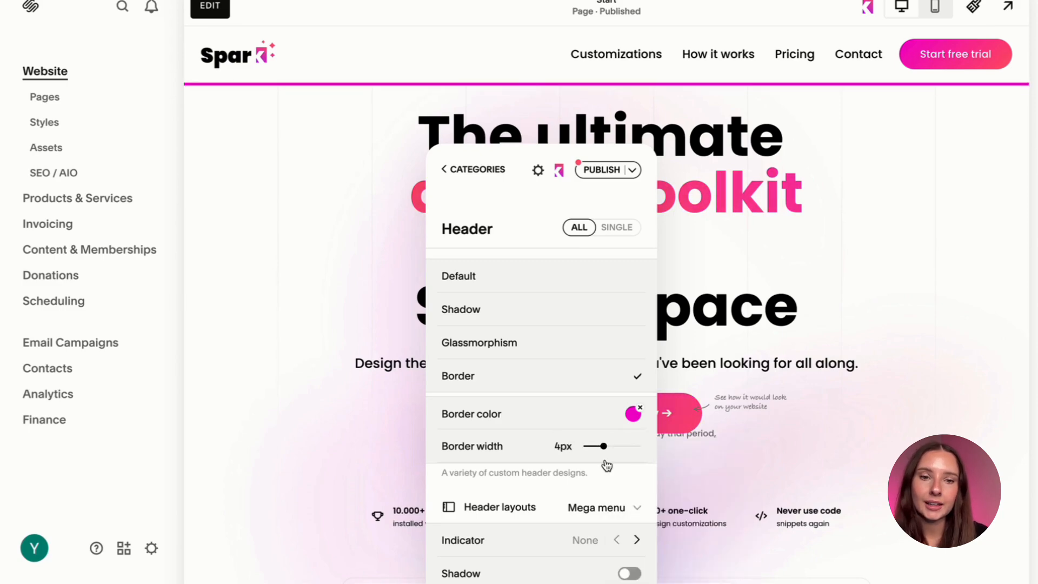
# Change the header's border color to the coral swatch and adjust its shade in the color picker.
pyautogui.click(633, 413)
pyautogui.click(669, 447)
pyautogui.moveTo(703, 478); pyautogui.dragTo(700, 550)
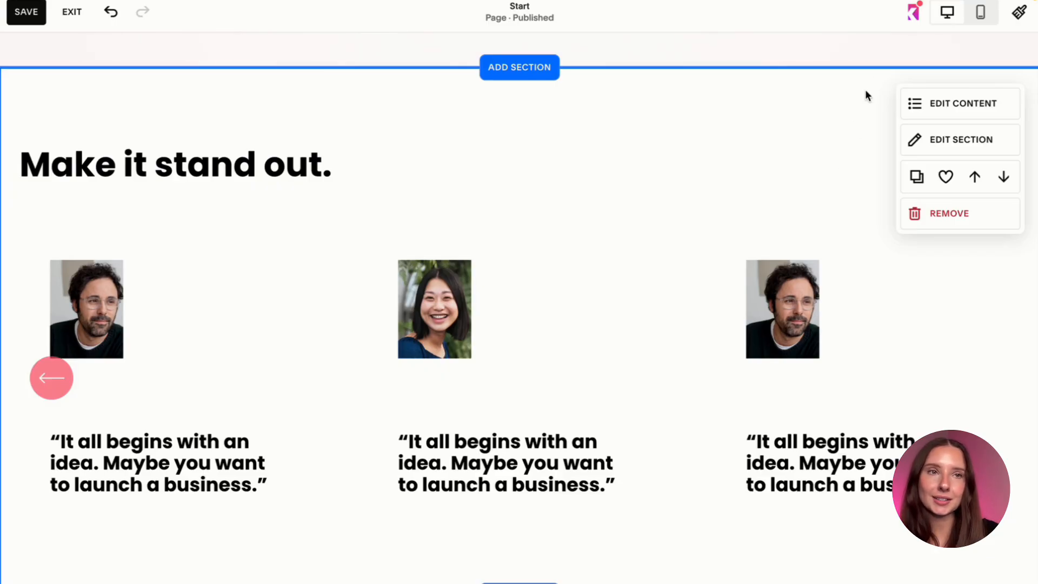
# Open Spark's Lists & carousel customizations for the "Make it stand out." section and apply the Cards style to the testimonials.
pyautogui.click(913, 12)
pyautogui.click(97, 380)
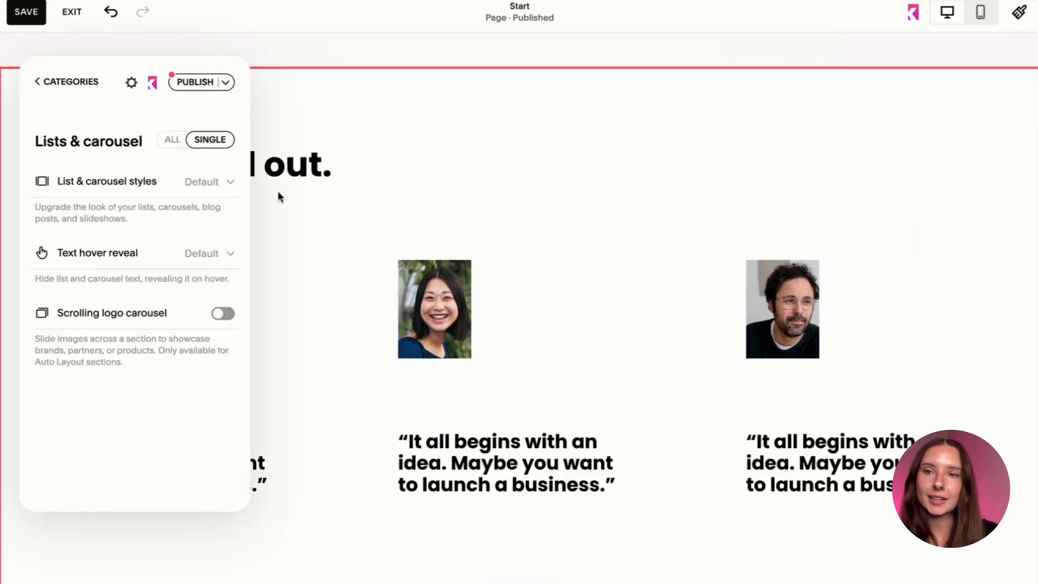
pyautogui.click(179, 186)
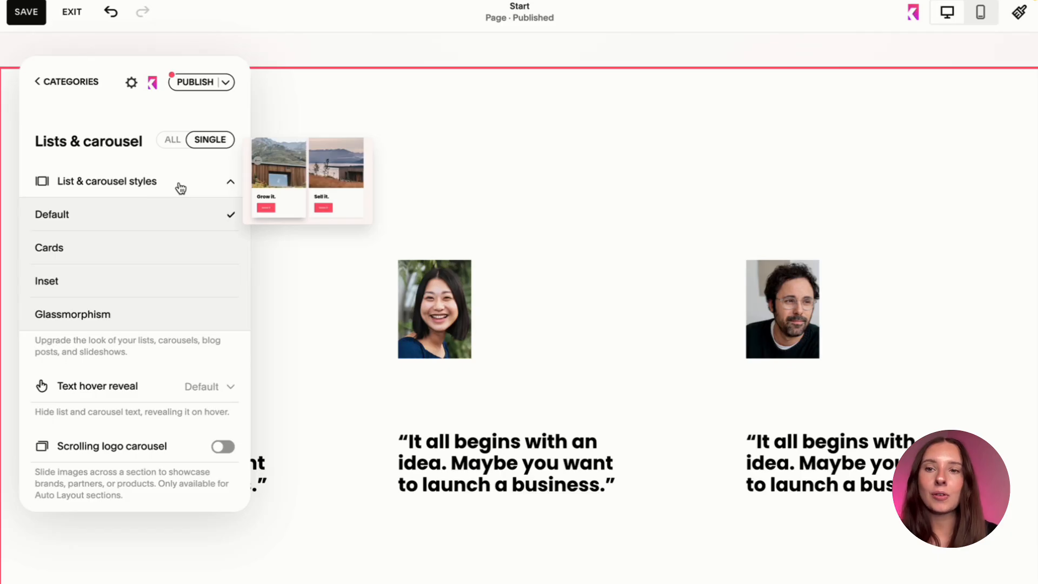
pyautogui.click(160, 248)
pyautogui.scroll(-3, 492, 293)
pyautogui.scroll(-1, 492, 294)
pyautogui.scroll(1, 491, 294)
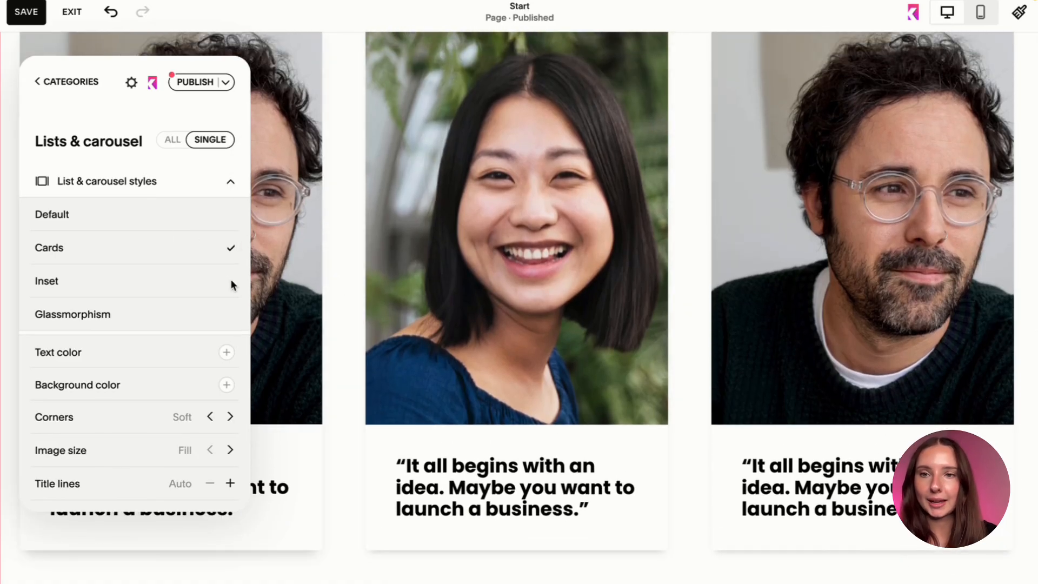
# Try the Inset and Glassmorphism styles on the testimonial carousel, then return to Cards.
pyautogui.click(208, 283)
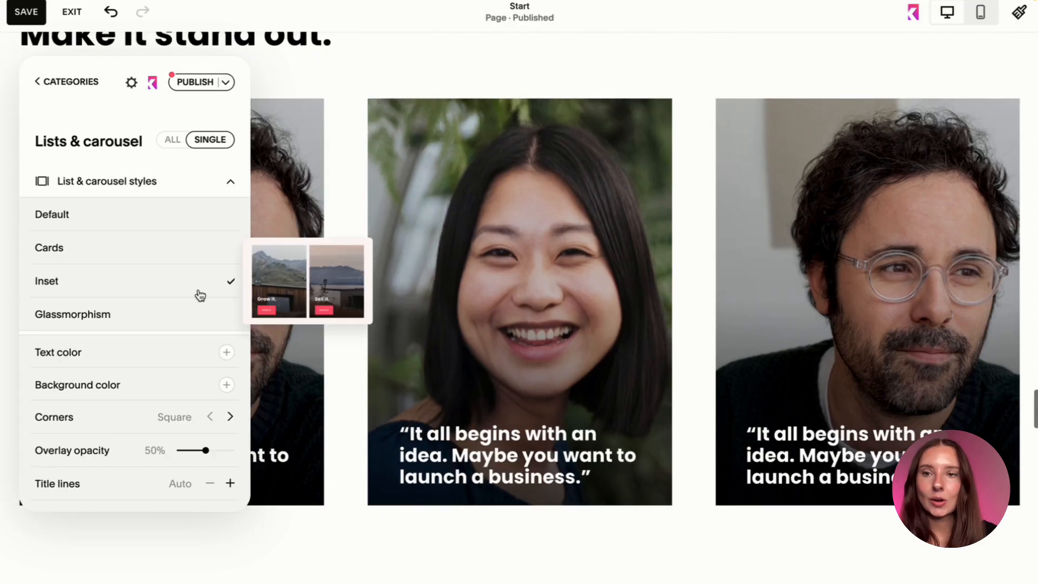
pyautogui.click(183, 314)
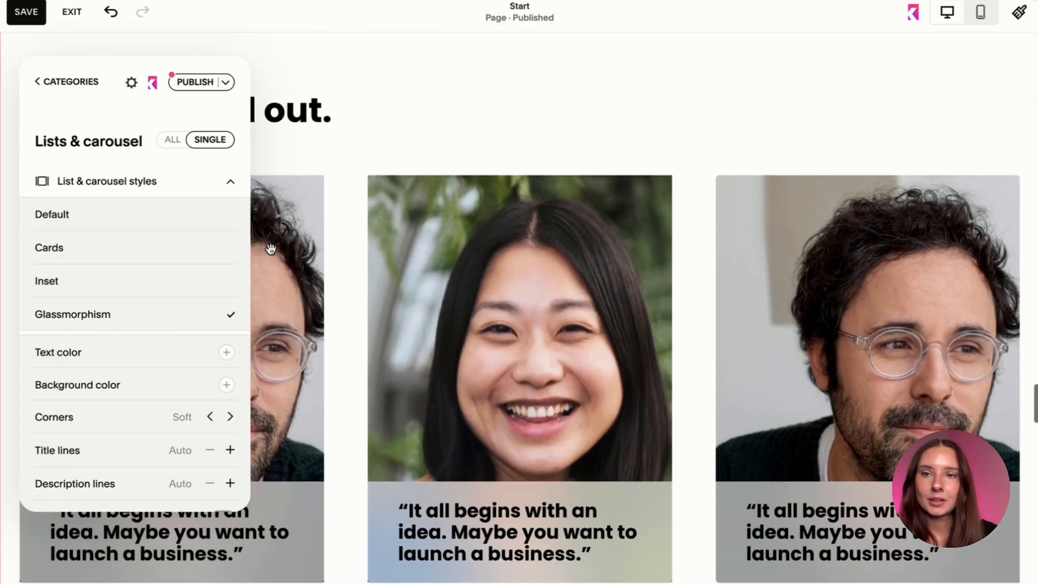
pyautogui.click(187, 253)
# Set the testimonial cards' text color to coral #ff576a and their background color to light pink.
pyautogui.scroll(-1, 223, 316)
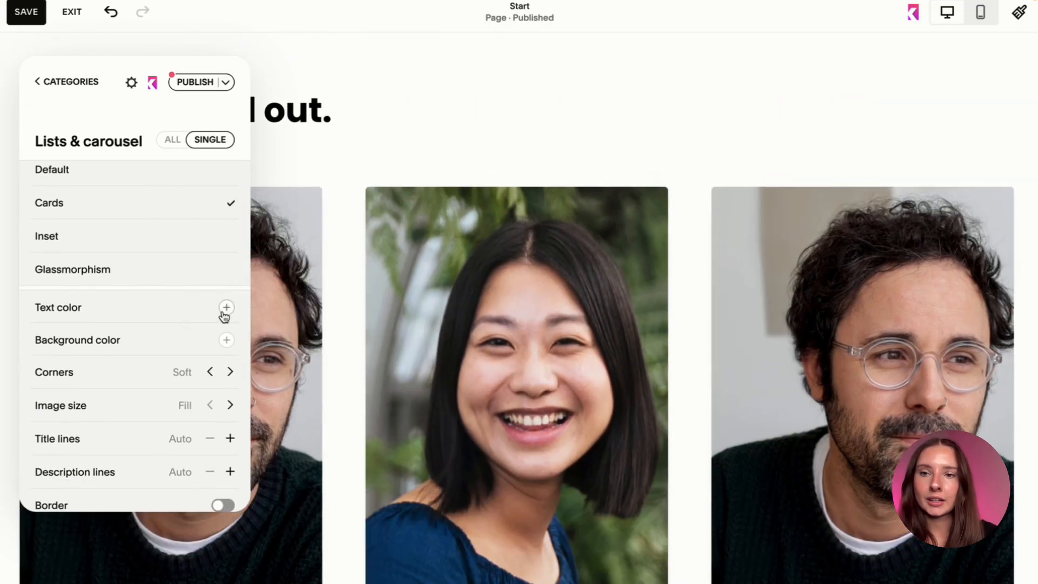
pyautogui.click(227, 307)
pyautogui.click(262, 340)
pyautogui.scroll(-3, 505, 375)
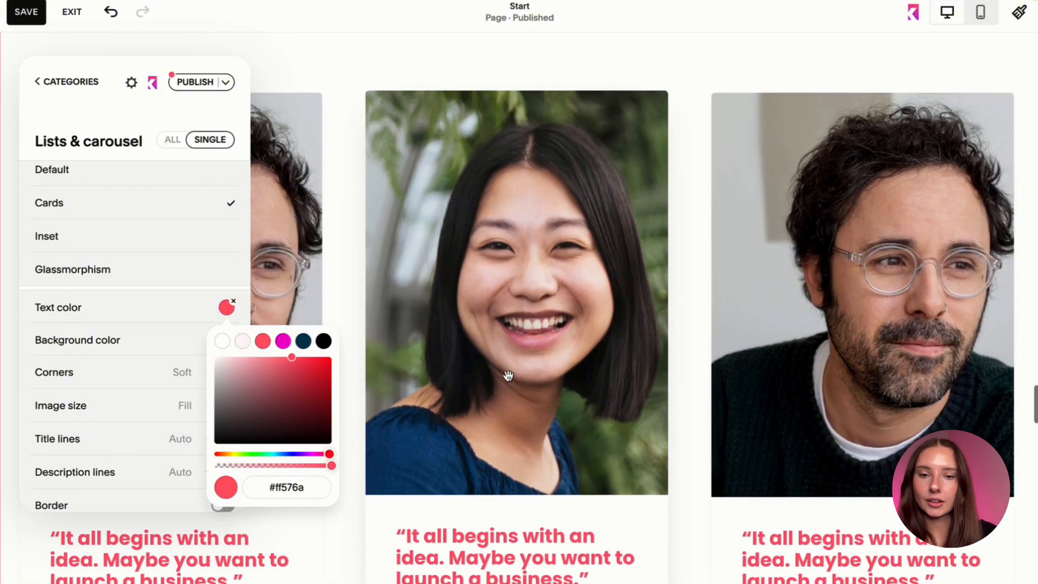
pyautogui.click(119, 342)
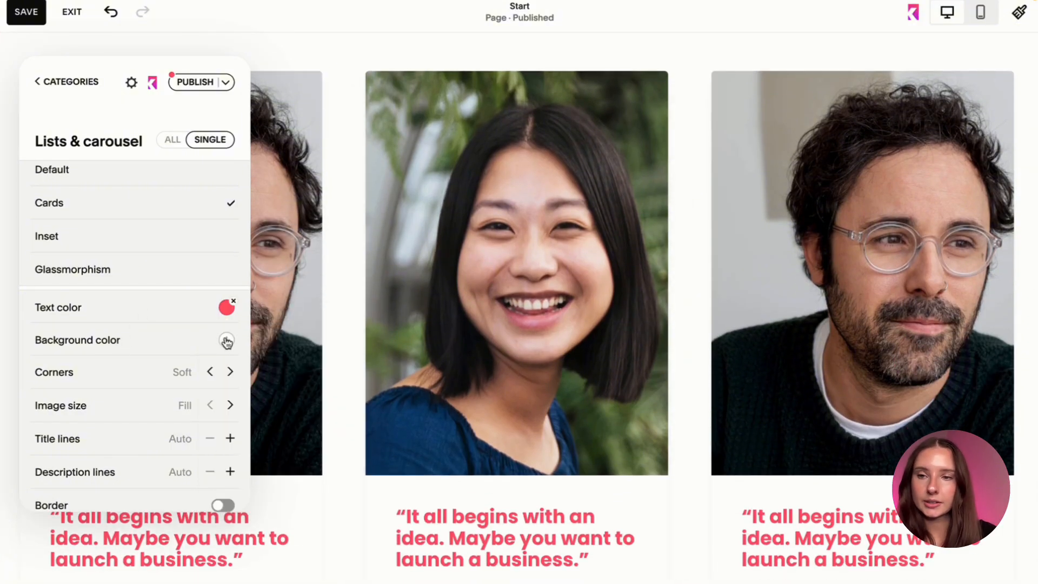
pyautogui.click(226, 340)
pyautogui.click(240, 375)
pyautogui.click(120, 346)
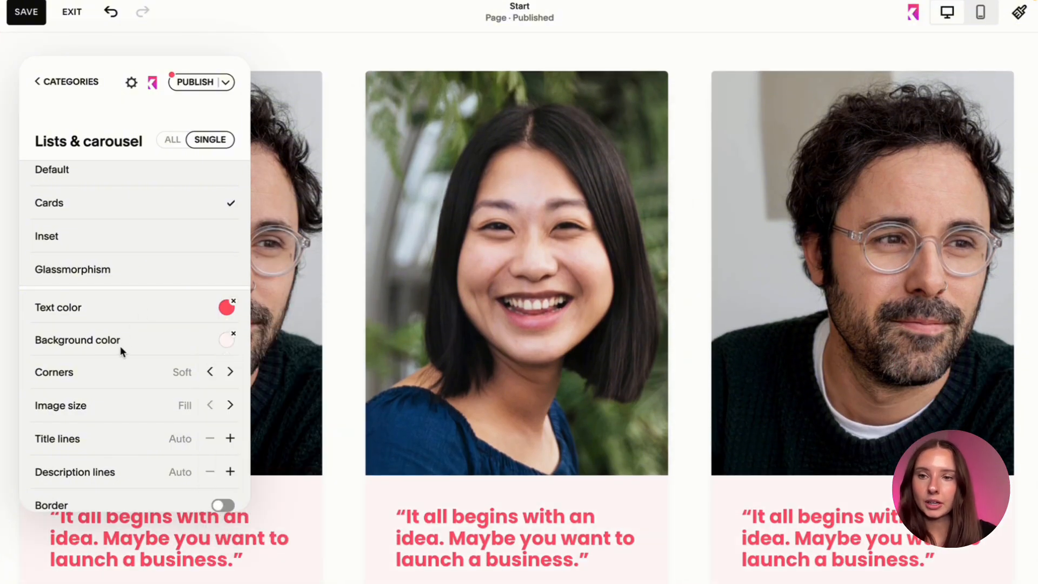
# Set the testimonial cards' corners to Extra soft and their image size to Inset.
pyautogui.scroll(-1, 120, 346)
pyautogui.click(230, 311)
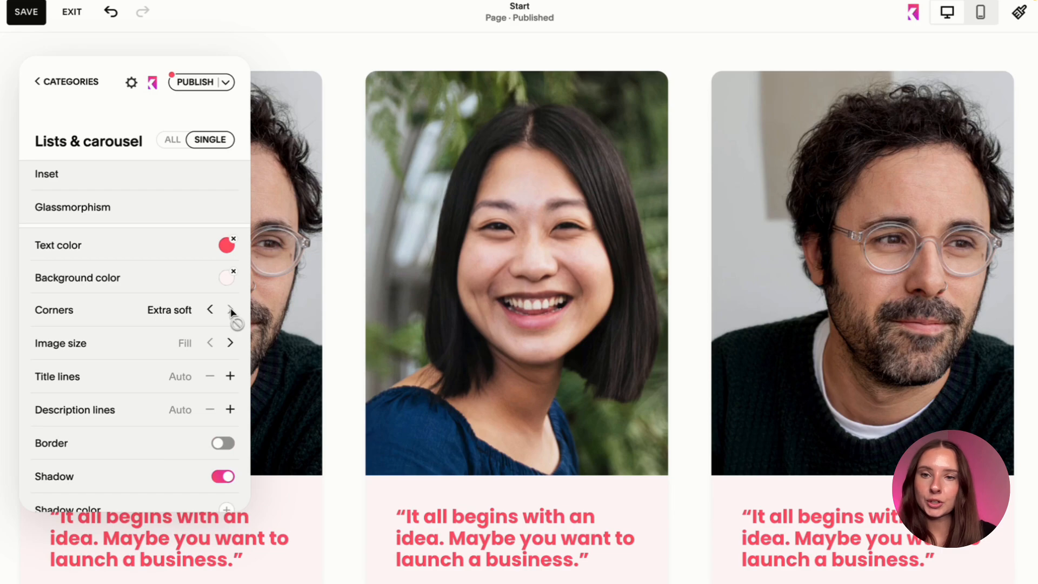
pyautogui.click(210, 311)
pyautogui.click(210, 311)
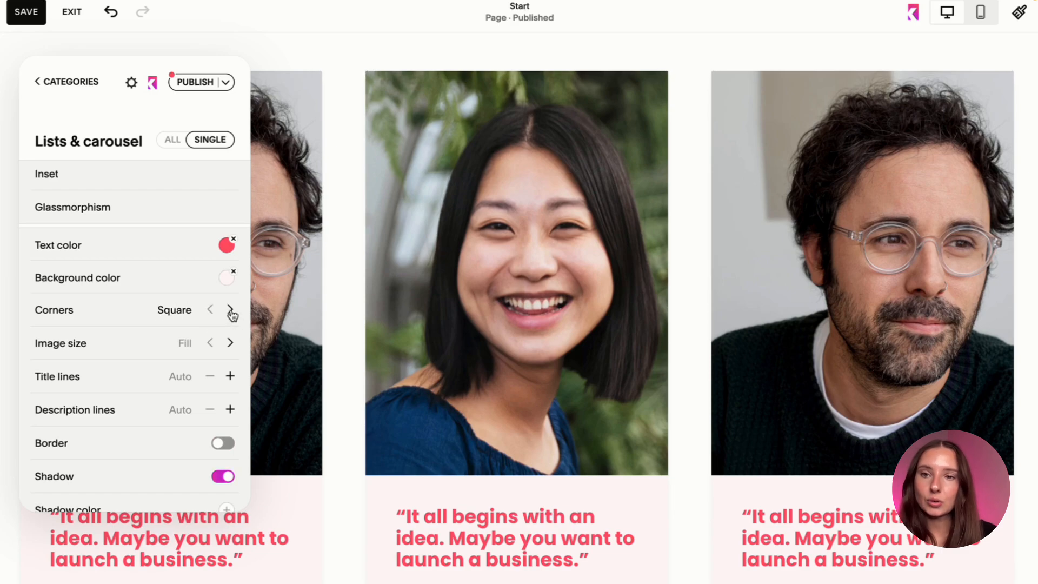
pyautogui.click(231, 310)
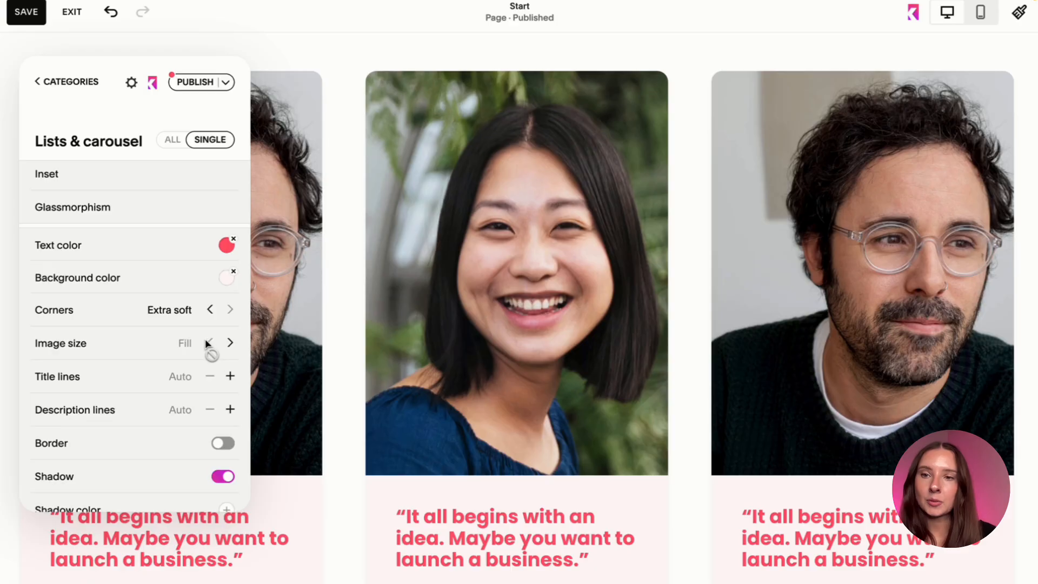
pyautogui.click(231, 344)
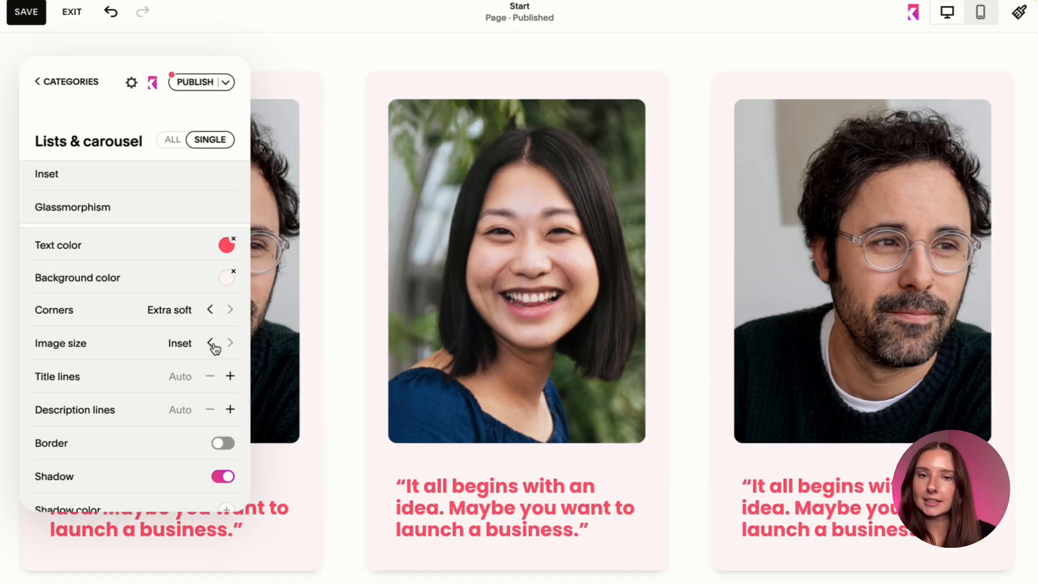
# Try different title line limits on the testimonial cards and set Title lines to Two.
pyautogui.scroll(-1, 213, 396)
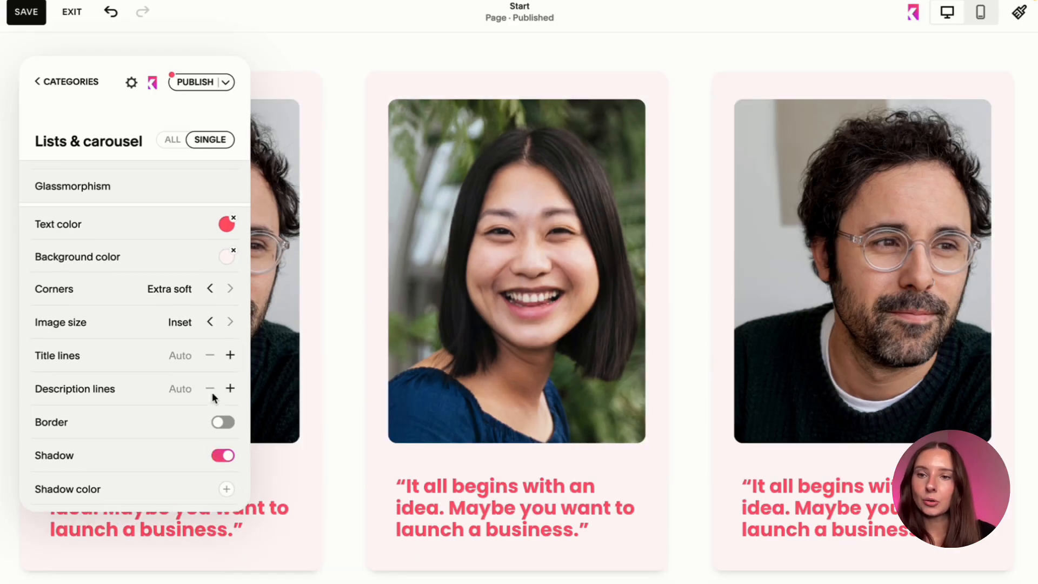
pyautogui.click(231, 354)
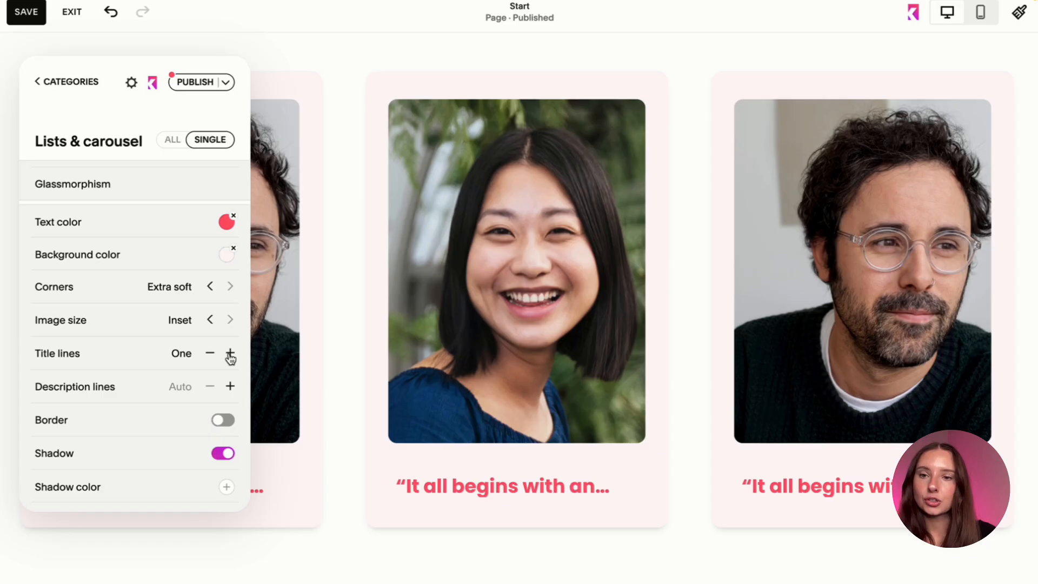
pyautogui.click(231, 355)
pyautogui.click(230, 355)
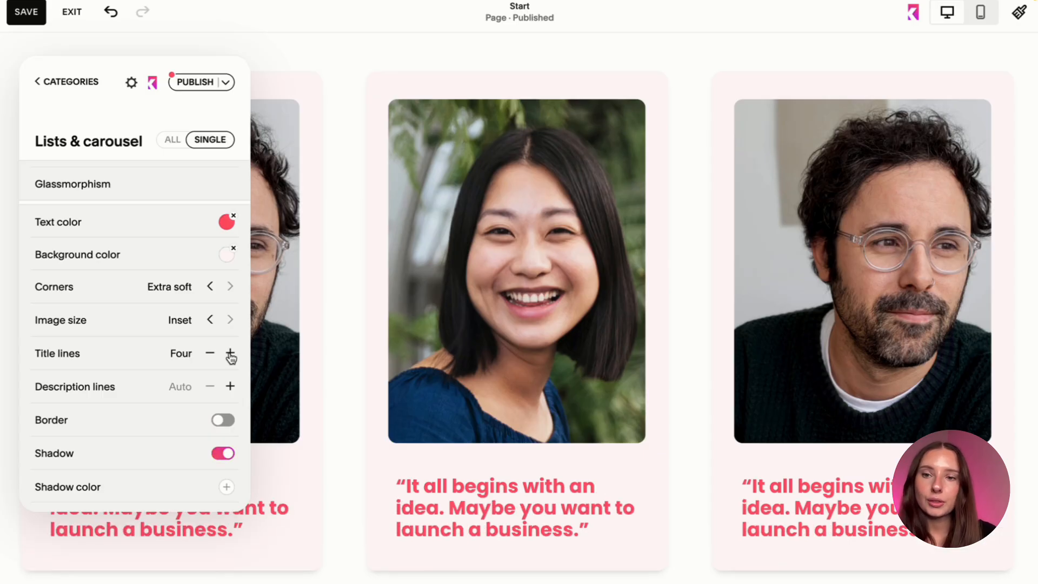
pyautogui.click(211, 354)
pyautogui.click(211, 354)
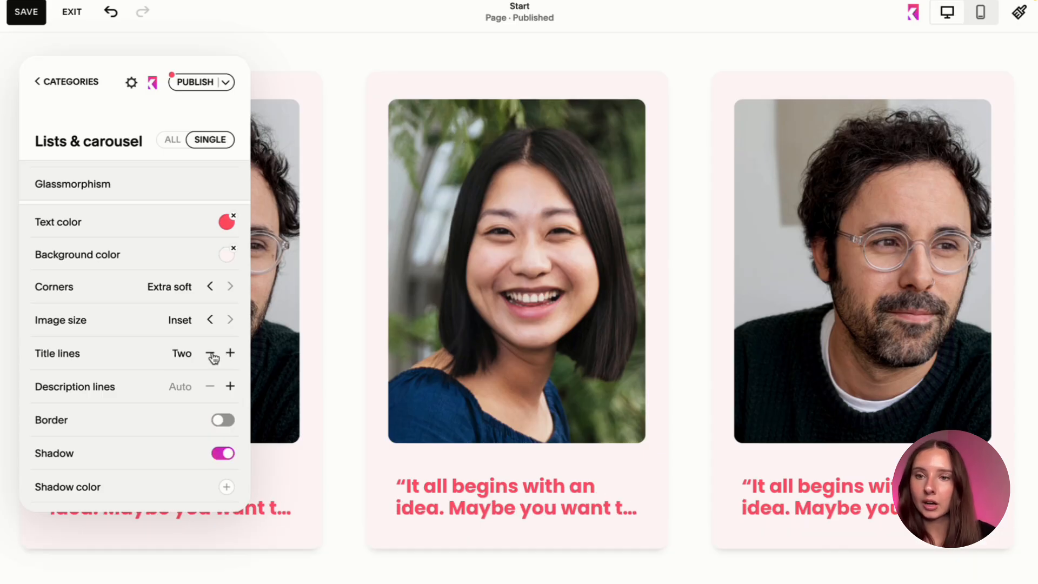
# Try limiting the testimonial cards' description lines to One, return them to Auto, and add a coral #ff576a border.
pyautogui.click(231, 387)
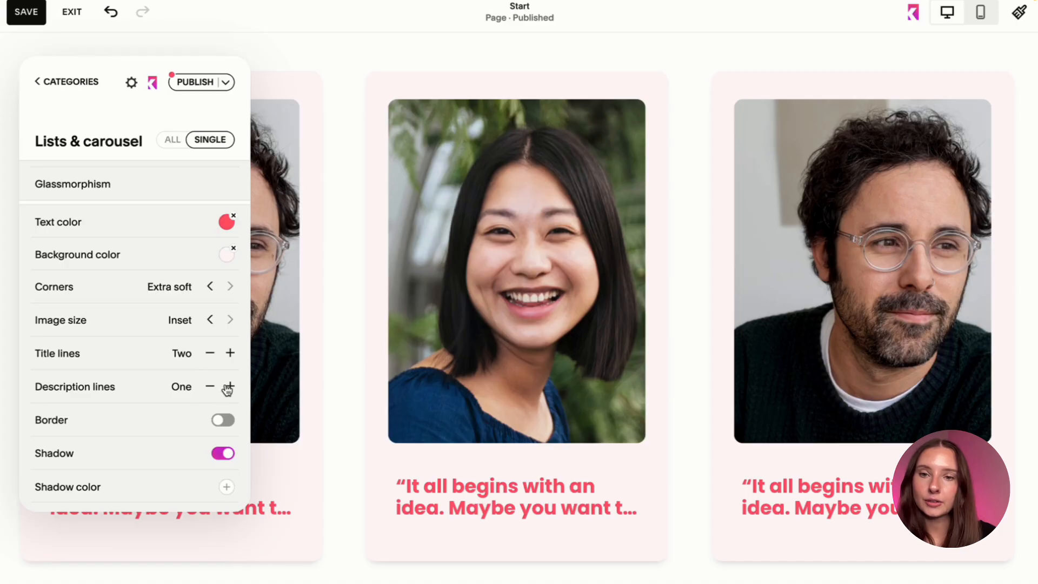
pyautogui.click(212, 389)
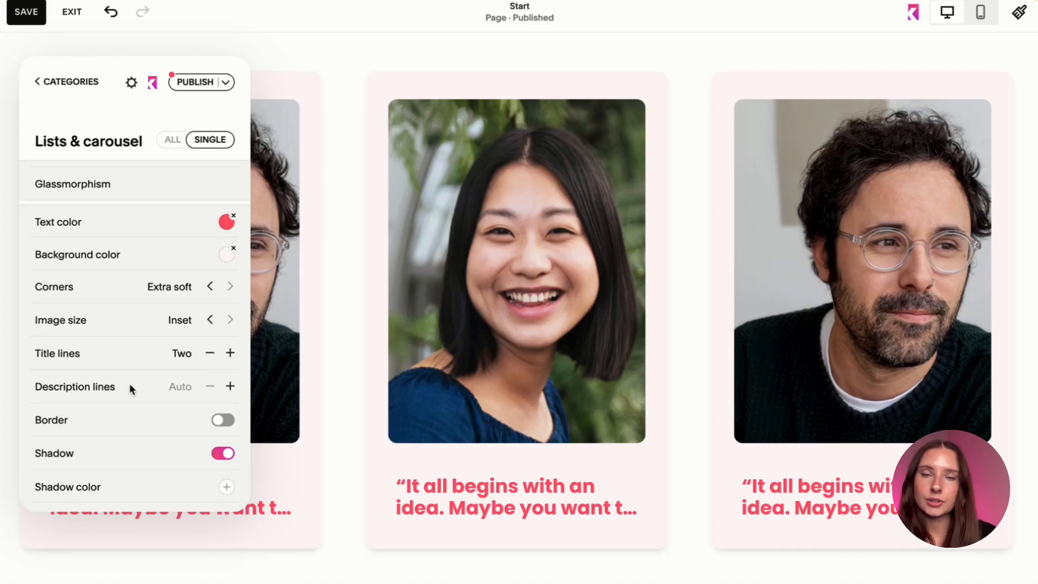
pyautogui.scroll(-2, 129, 384)
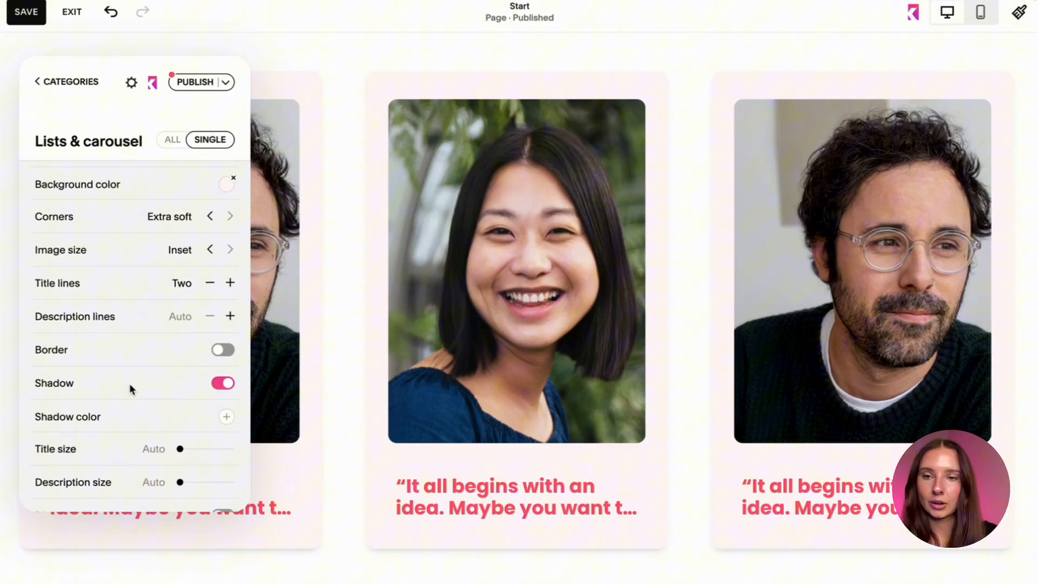
pyautogui.click(224, 347)
pyautogui.click(224, 351)
pyautogui.click(224, 352)
pyautogui.click(227, 382)
pyautogui.click(263, 415)
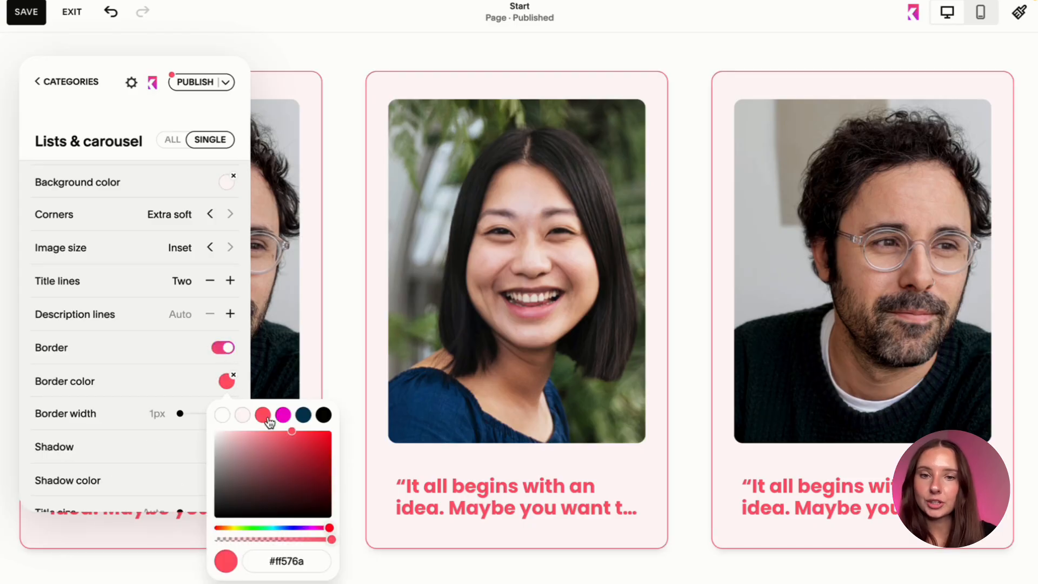
pyautogui.click(192, 370)
# Try the border width, shadow, title size and Disable hover effect options on the testimonial cards, then restore them.
pyautogui.scroll(-1, 191, 369)
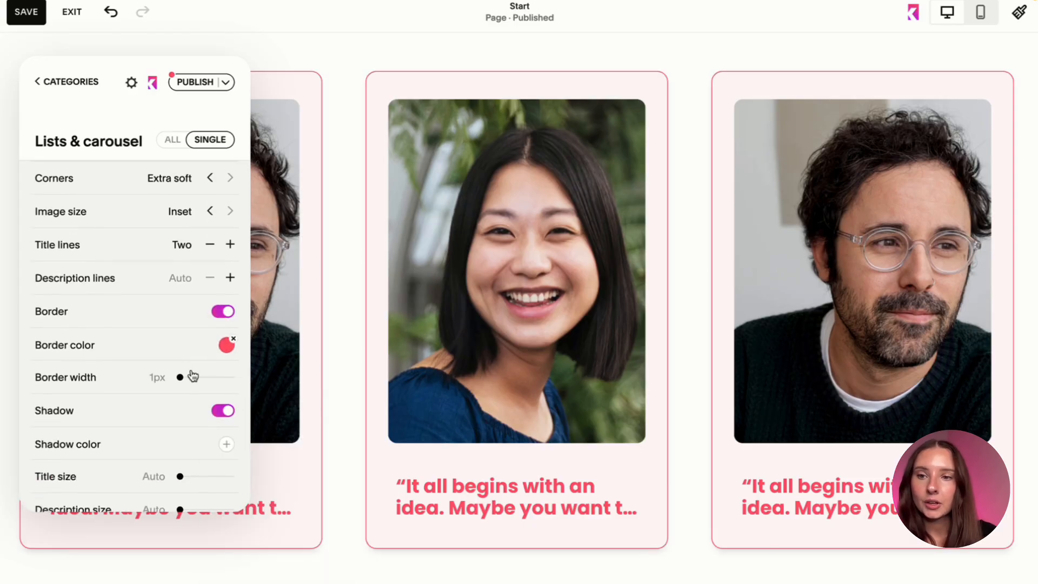
pyautogui.moveTo(181, 377)
pyautogui.mouseDown()
pyautogui.moveTo(225, 380)
pyautogui.moveTo(171, 379)
pyautogui.mouseUp()
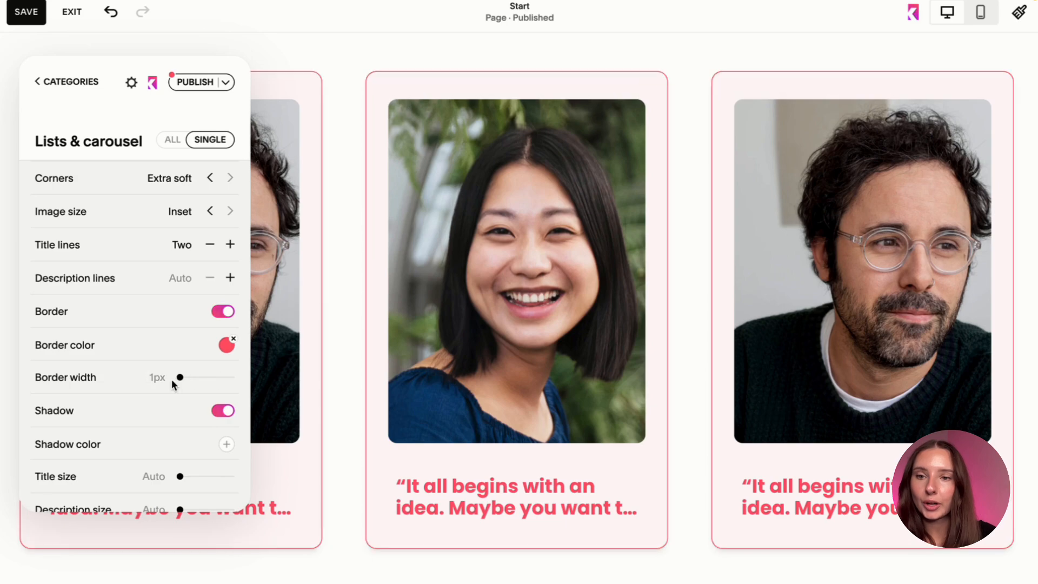
pyautogui.scroll(-1, 171, 378)
pyautogui.click(223, 362)
pyautogui.click(223, 362)
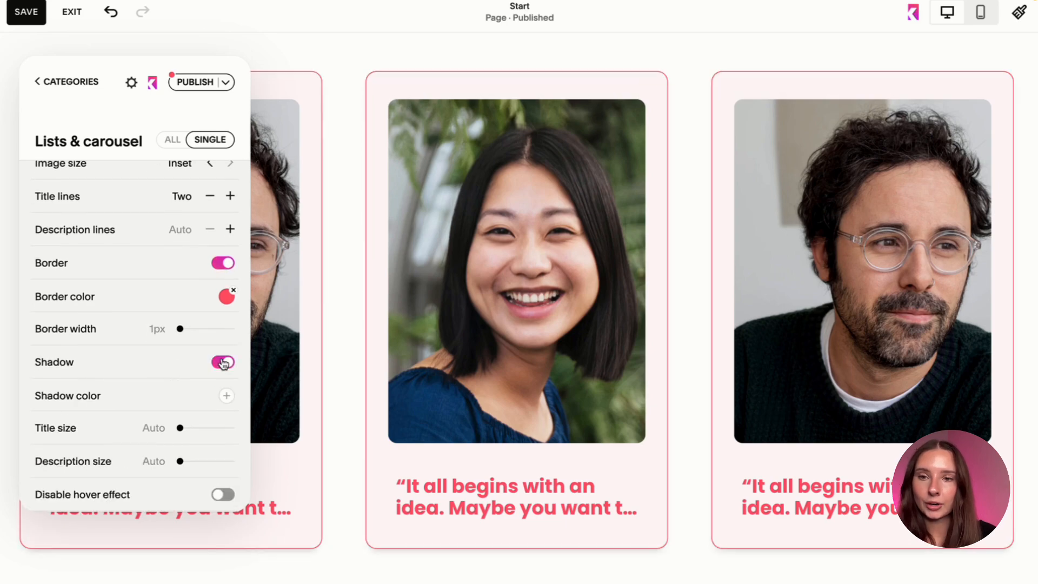
pyautogui.scroll(-2, 220, 363)
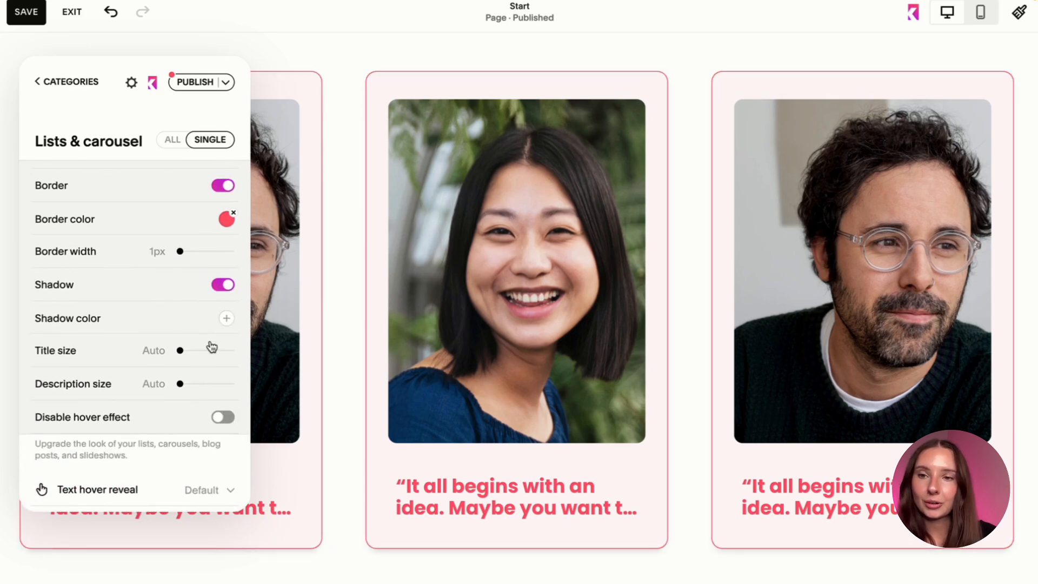
pyautogui.moveTo(181, 351)
pyautogui.mouseDown()
pyautogui.moveTo(211, 350)
pyautogui.moveTo(175, 352)
pyautogui.mouseUp()
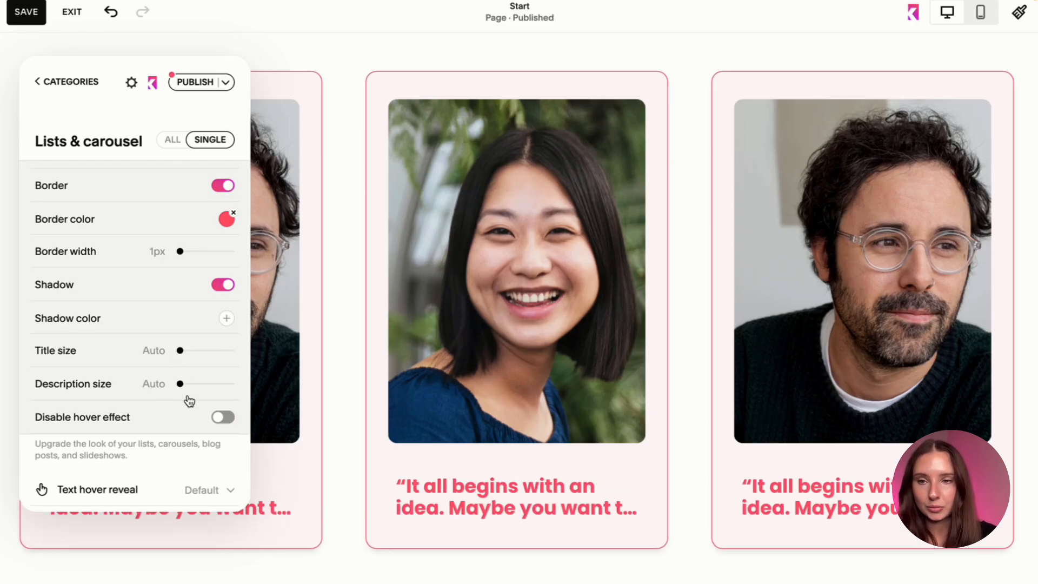
pyautogui.click(224, 418)
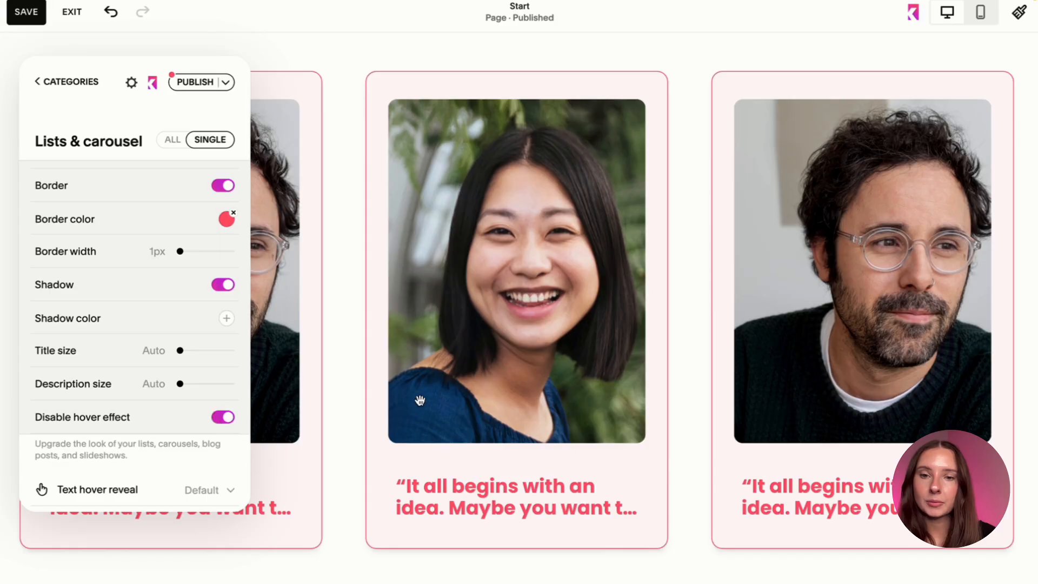
pyautogui.click(223, 418)
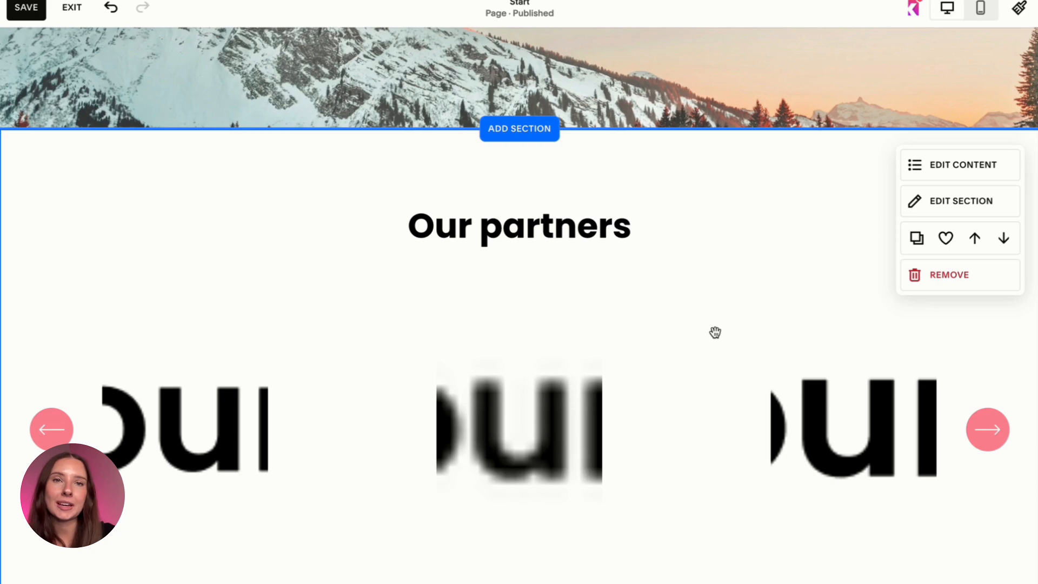
# Examine the content items of the "Our partners" carousel section.
pyautogui.scroll(-1, 716, 333)
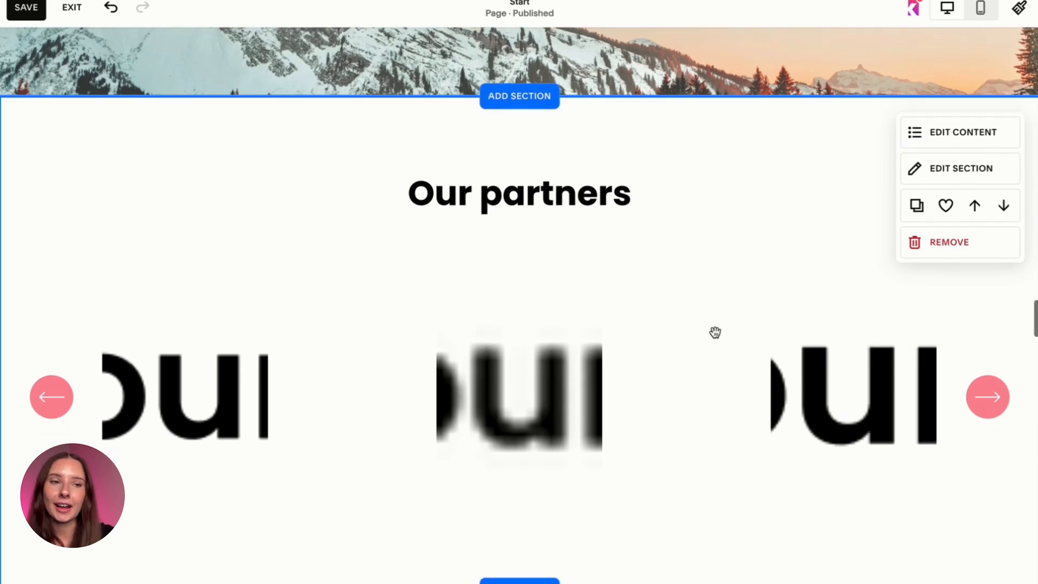
pyautogui.scroll(-1, 715, 333)
pyautogui.scroll(2, 715, 333)
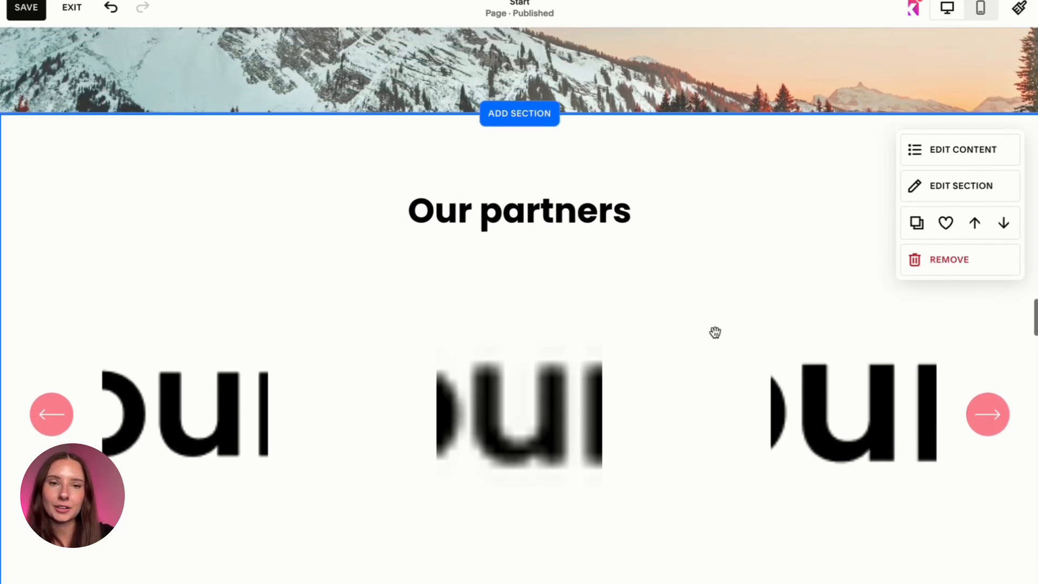
pyautogui.click(949, 147)
pyautogui.click(885, 196)
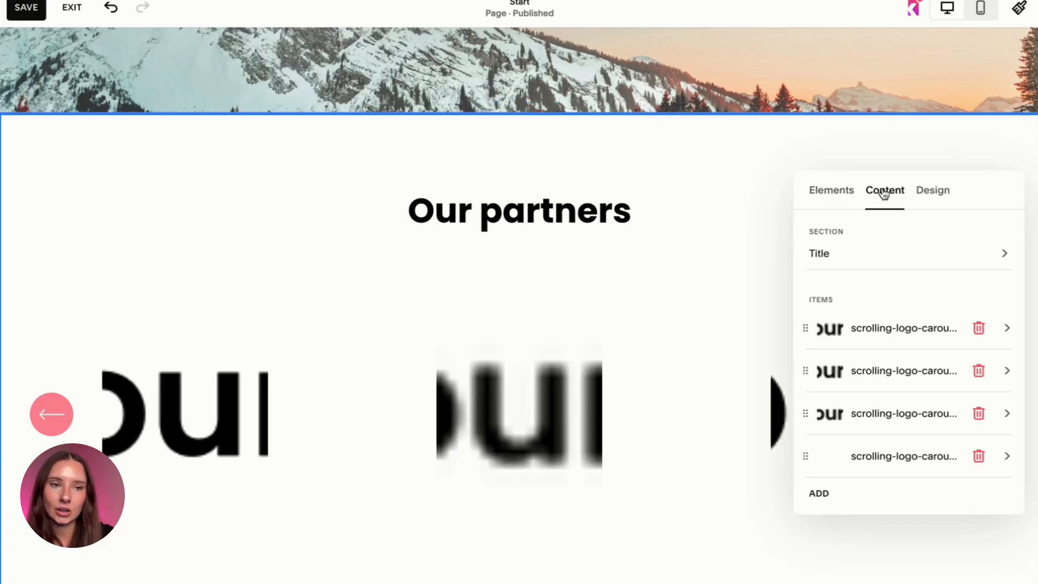
pyautogui.scroll(-1, 870, 391)
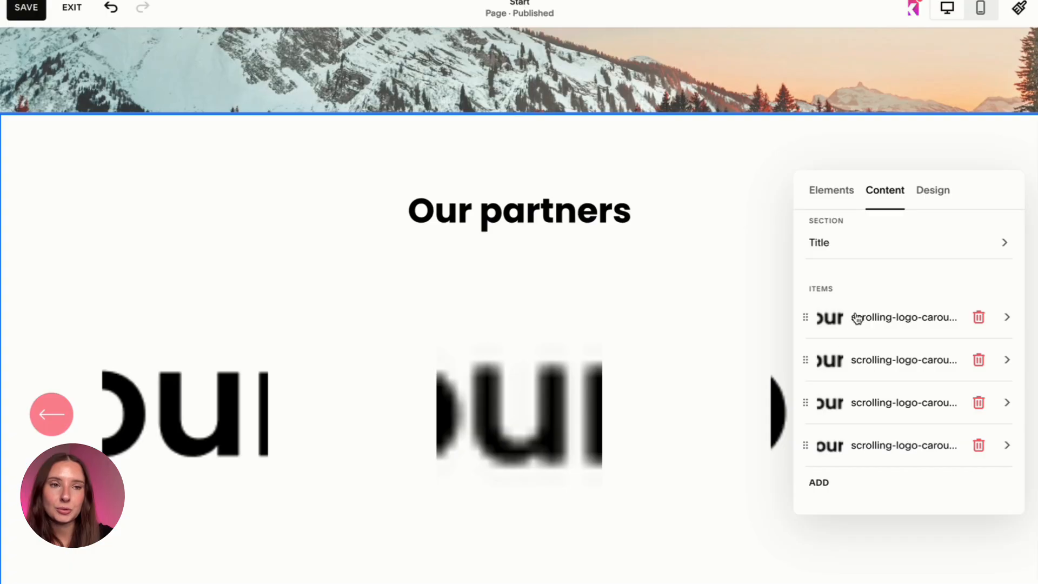
pyautogui.click(676, 294)
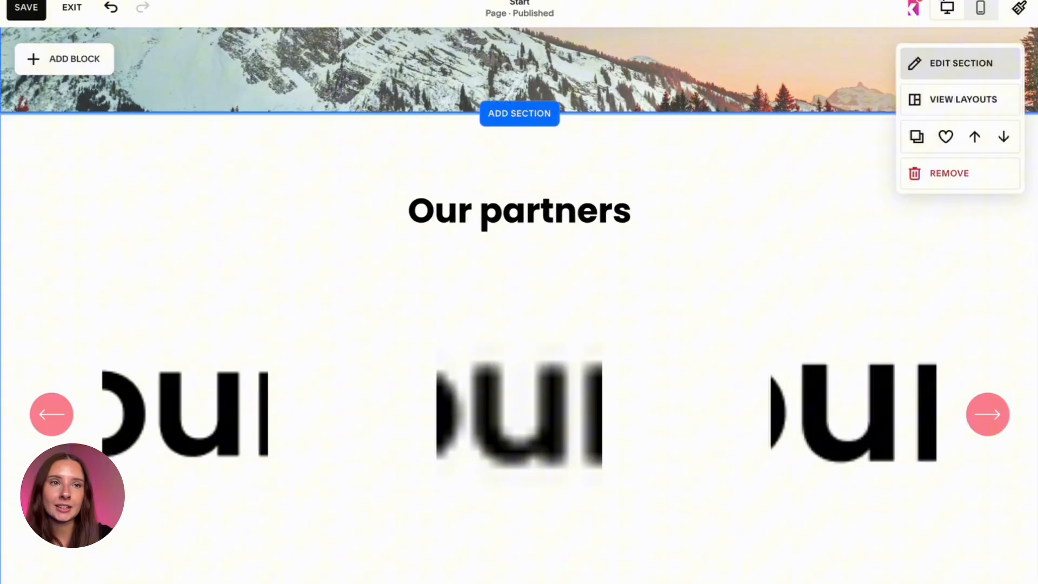
# Enable Spark's Scrolling logo carousel on the "Our partners" section.
pyautogui.click(913, 7)
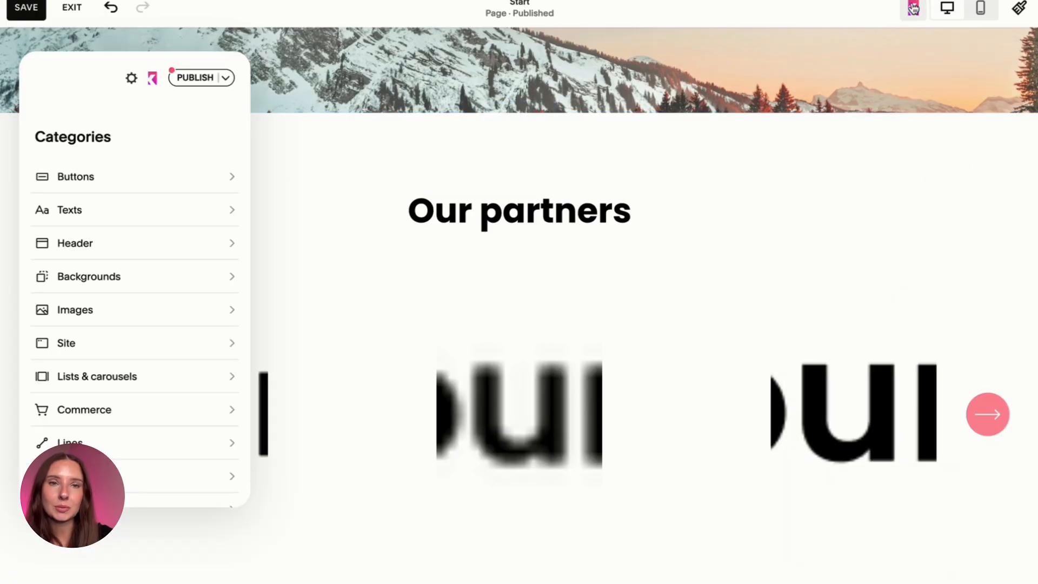
pyautogui.click(366, 344)
pyautogui.moveTo(241, 326)
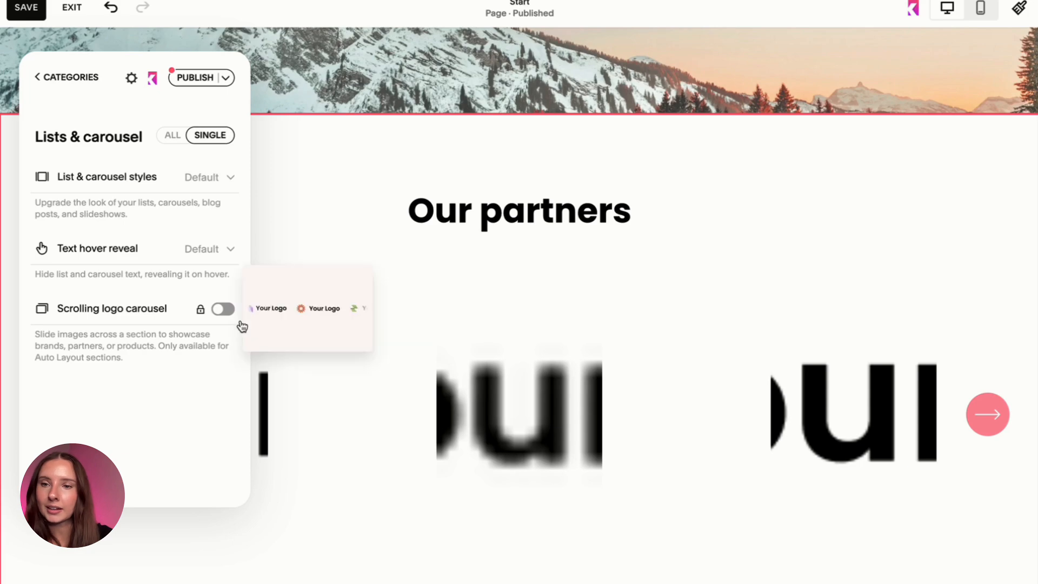
pyautogui.click(223, 310)
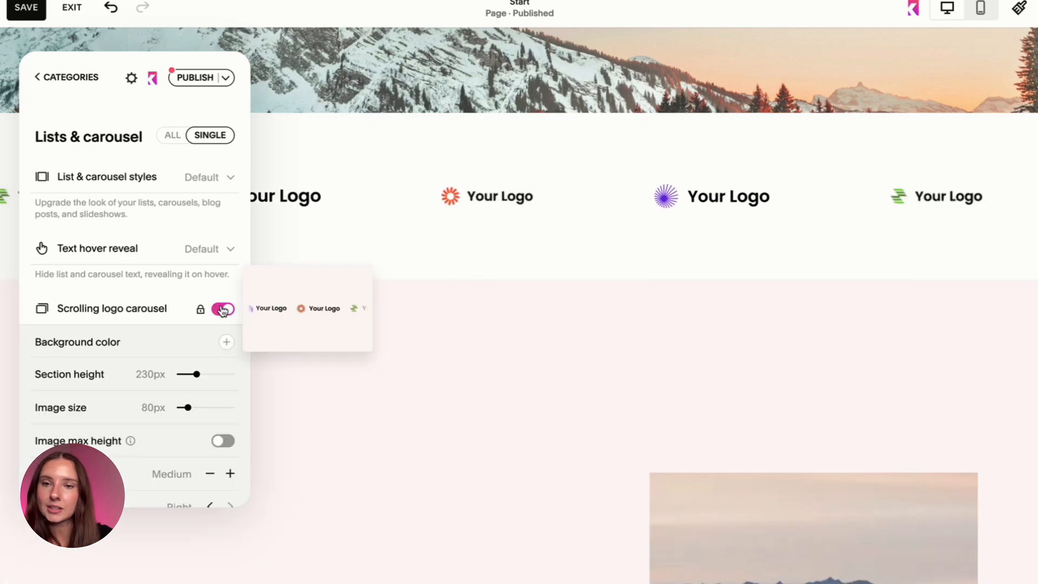
pyautogui.scroll(2, 456, 225)
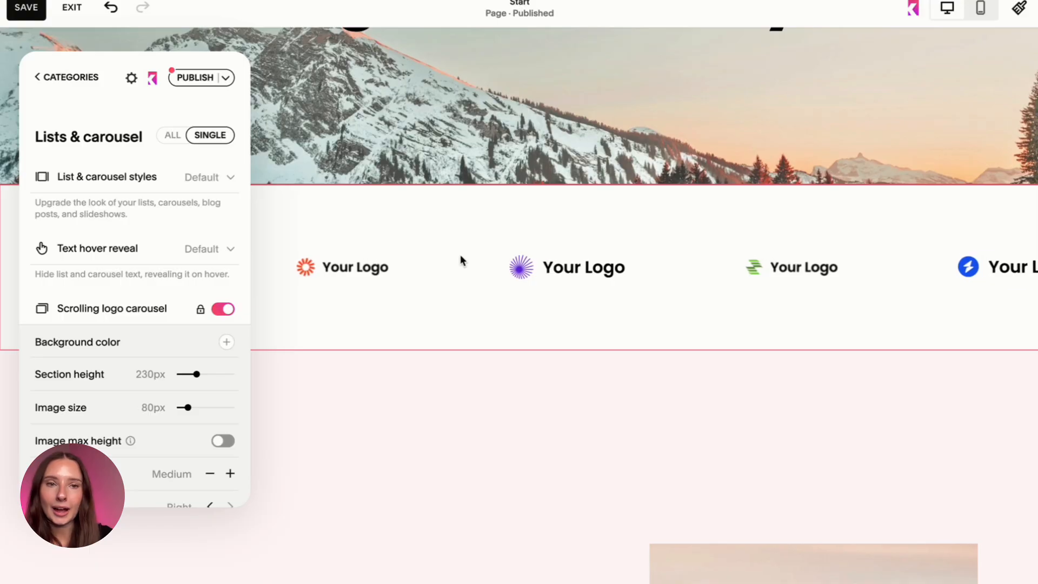
# Try light pink #fff8f9 as the logo carousel's background, set it to off-white instead, and set Section height to 400px.
pyautogui.scroll(-1, 157, 272)
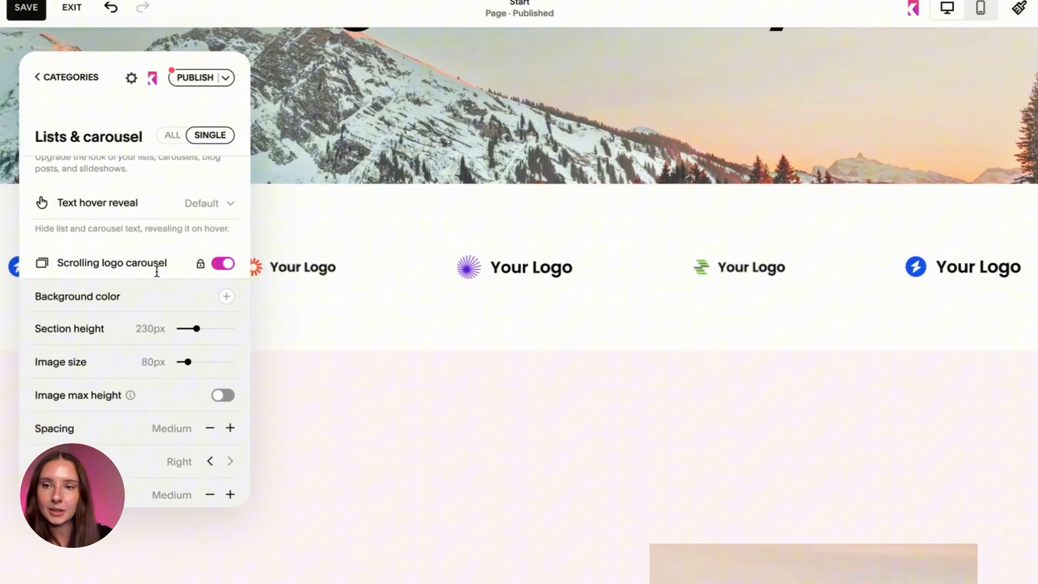
pyautogui.click(226, 287)
pyautogui.click(243, 320)
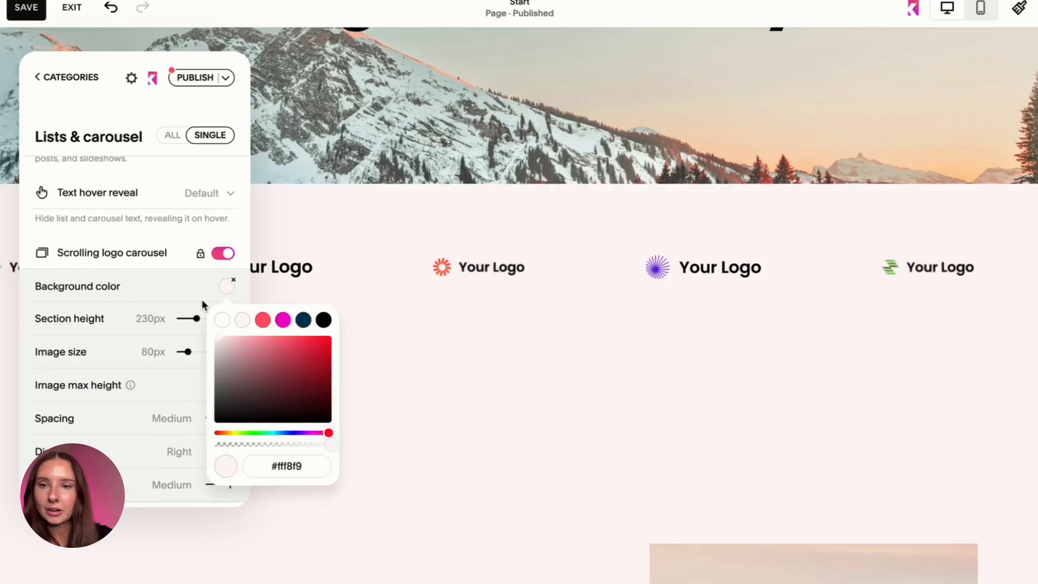
pyautogui.click(222, 321)
pyautogui.click(171, 299)
pyautogui.moveTo(196, 319); pyautogui.dragTo(220, 320)
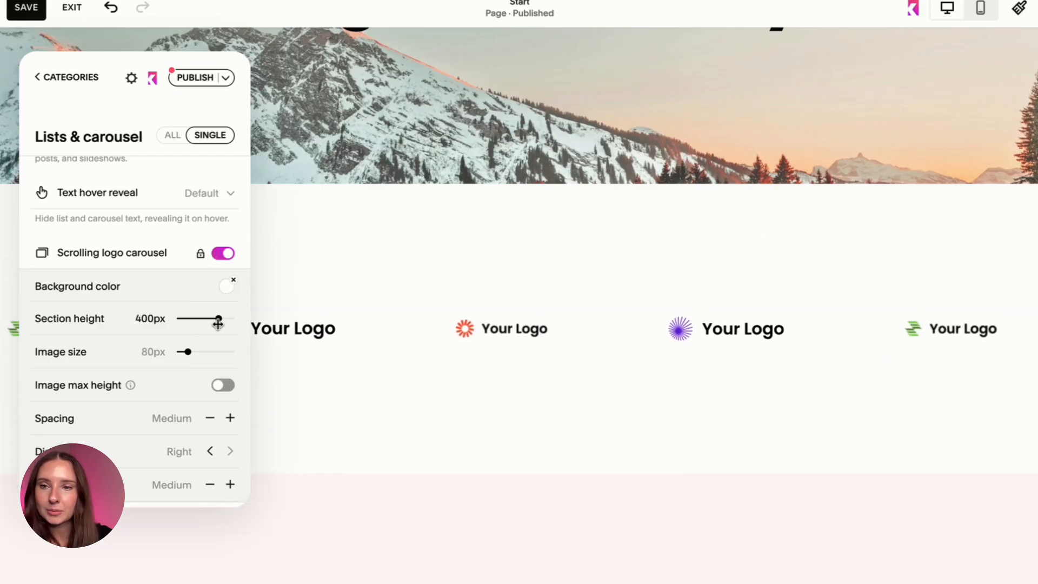
# Keep the logo carousel's image size at 80px, enable Image max height, and set Spacing to Largest.
pyautogui.moveTo(188, 352)
pyautogui.mouseDown()
pyautogui.moveTo(209, 351)
pyautogui.moveTo(187, 353)
pyautogui.mouseUp()
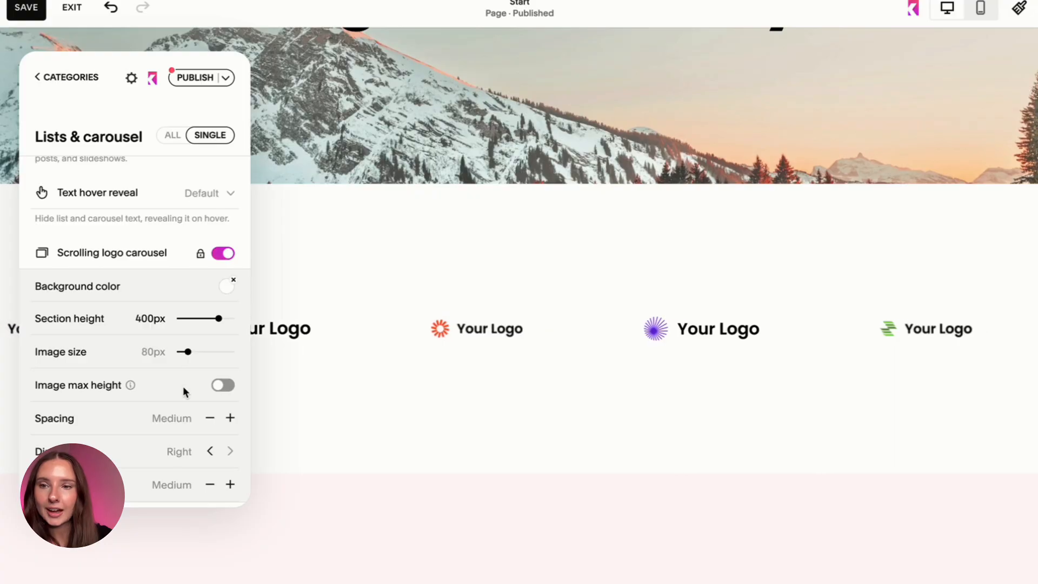
pyautogui.scroll(-2, 219, 324)
pyautogui.click(223, 313)
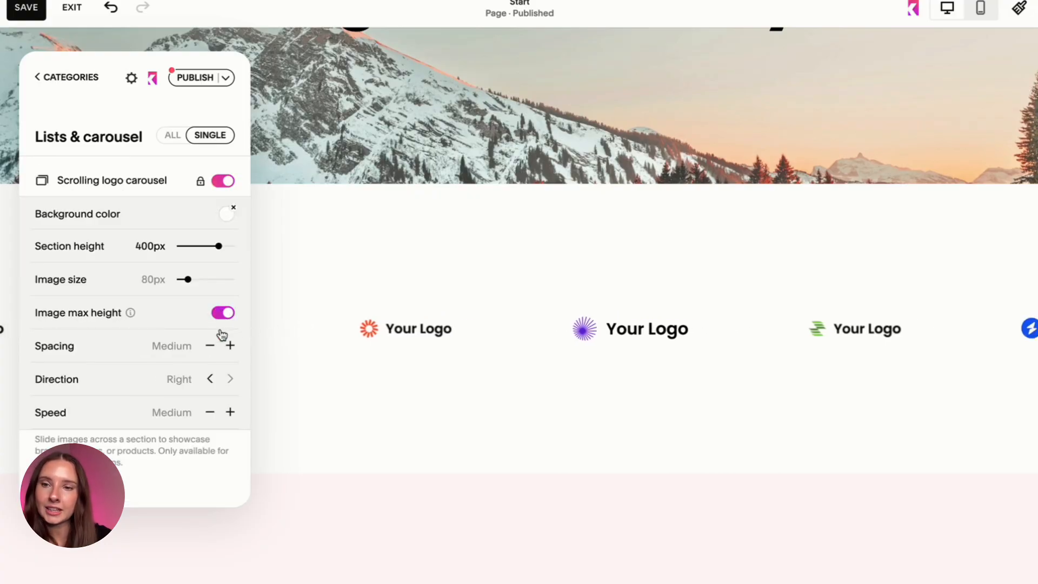
pyautogui.click(230, 346)
pyautogui.click(231, 346)
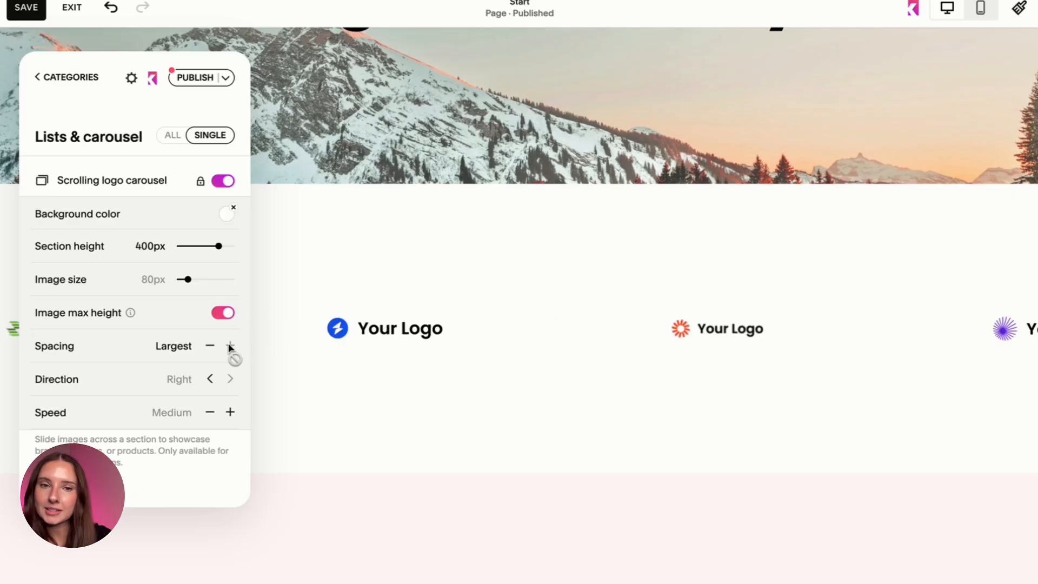
# Try the opposite direction on the logo carousel, return it to Right, and try scroll speeds ranging from Slow to Fast.
pyautogui.click(211, 379)
pyautogui.click(229, 379)
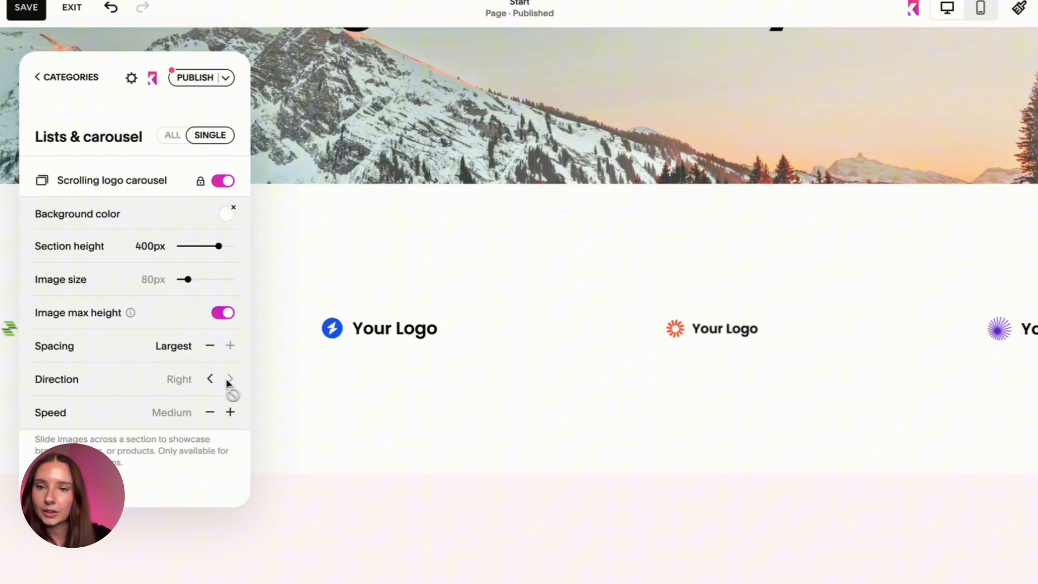
pyautogui.click(210, 414)
pyautogui.click(209, 415)
pyautogui.click(230, 415)
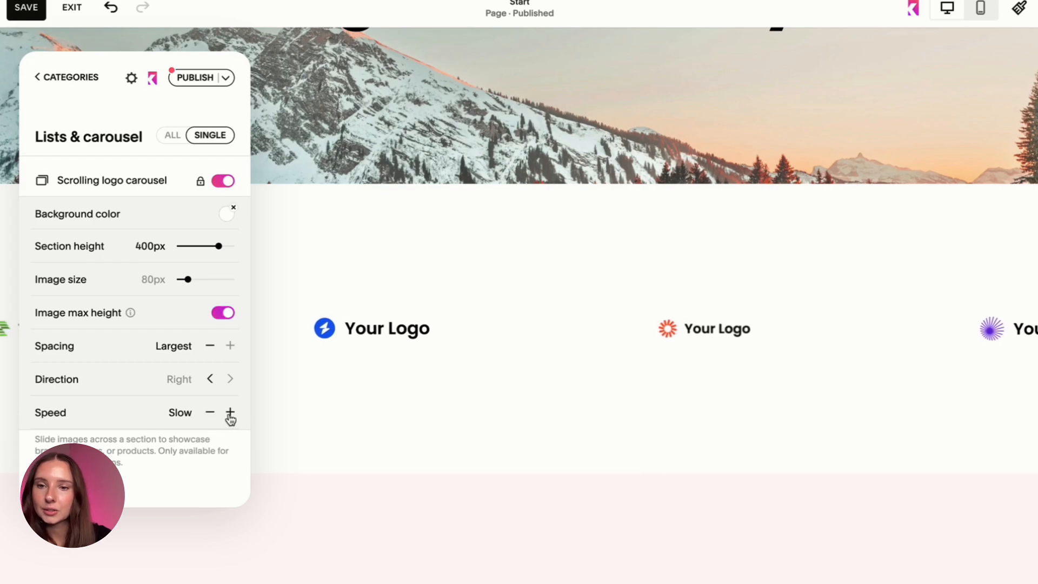
pyautogui.click(230, 415)
pyautogui.click(231, 415)
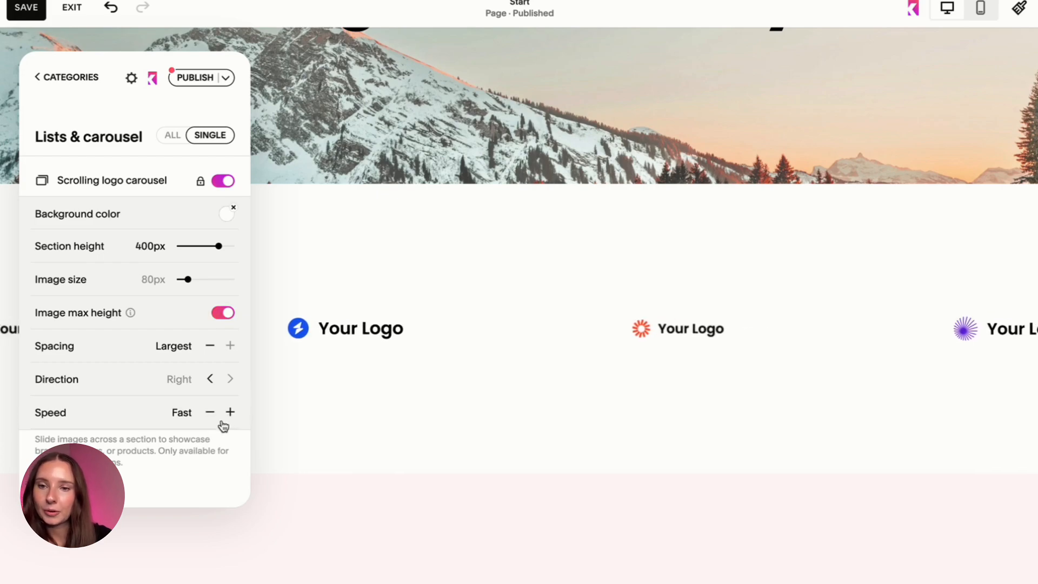
pyautogui.click(231, 415)
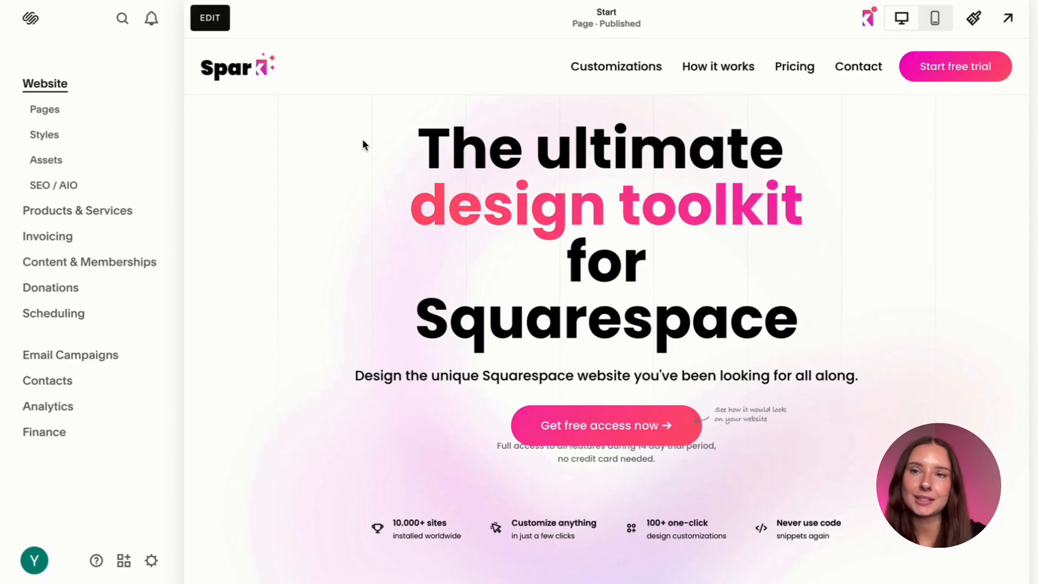
# Add a dropdown named "Mega Menu" to the site's Main Navigation.
pyautogui.click(45, 110)
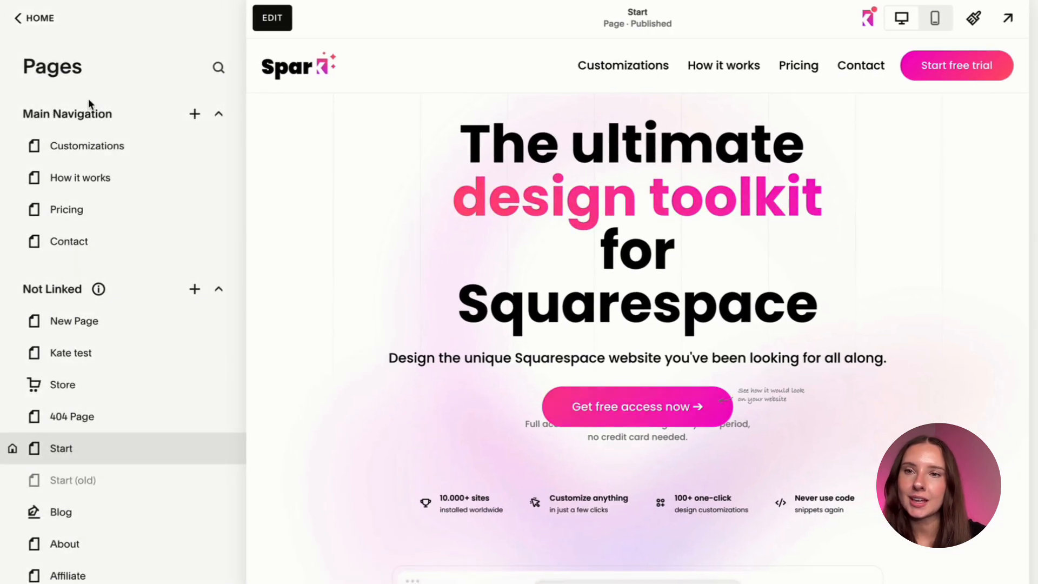
pyautogui.click(194, 114)
pyautogui.scroll(-2, 310, 246)
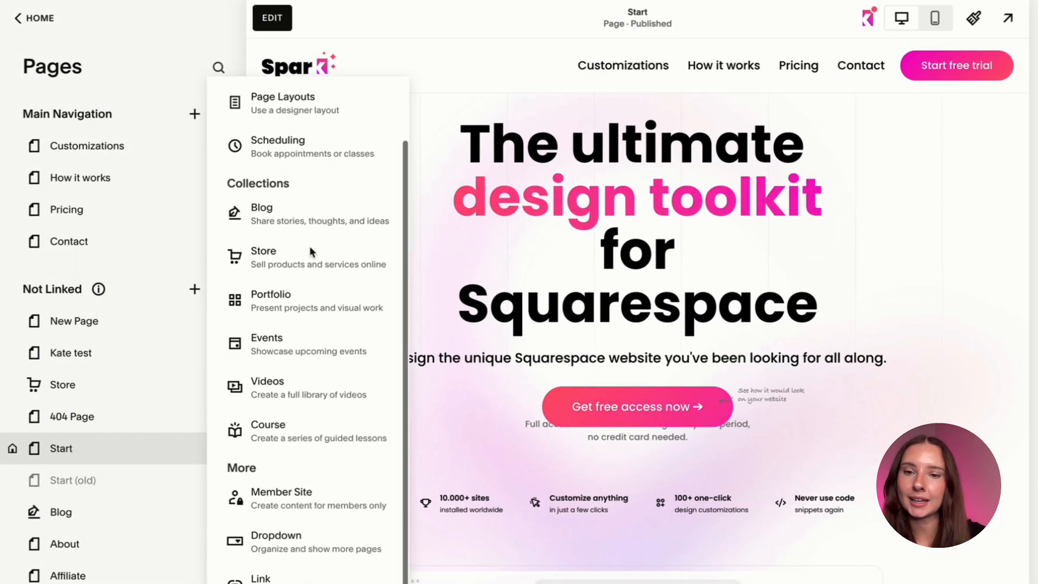
pyautogui.click(308, 557)
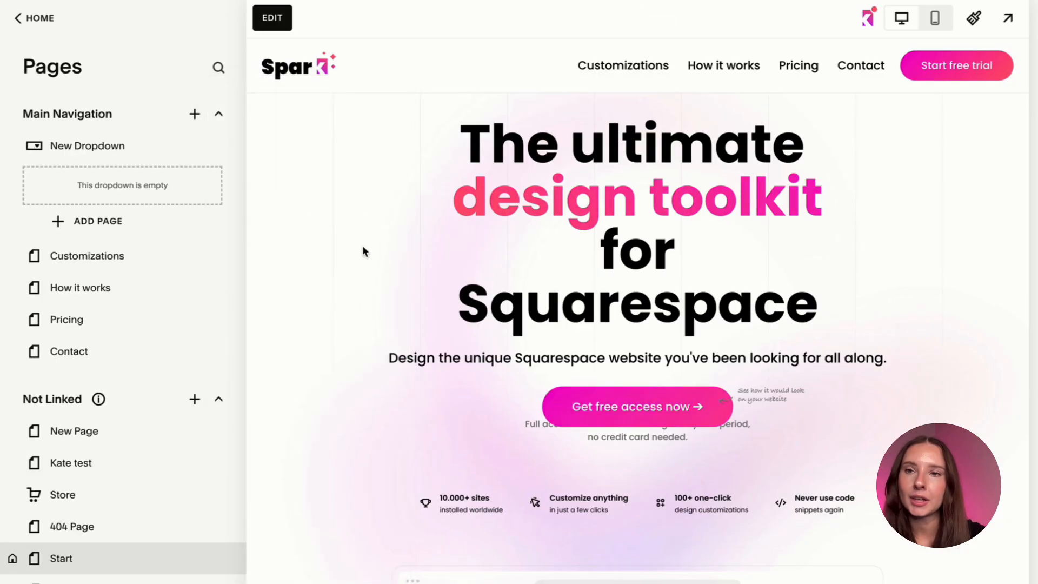
pyautogui.write('Mega')
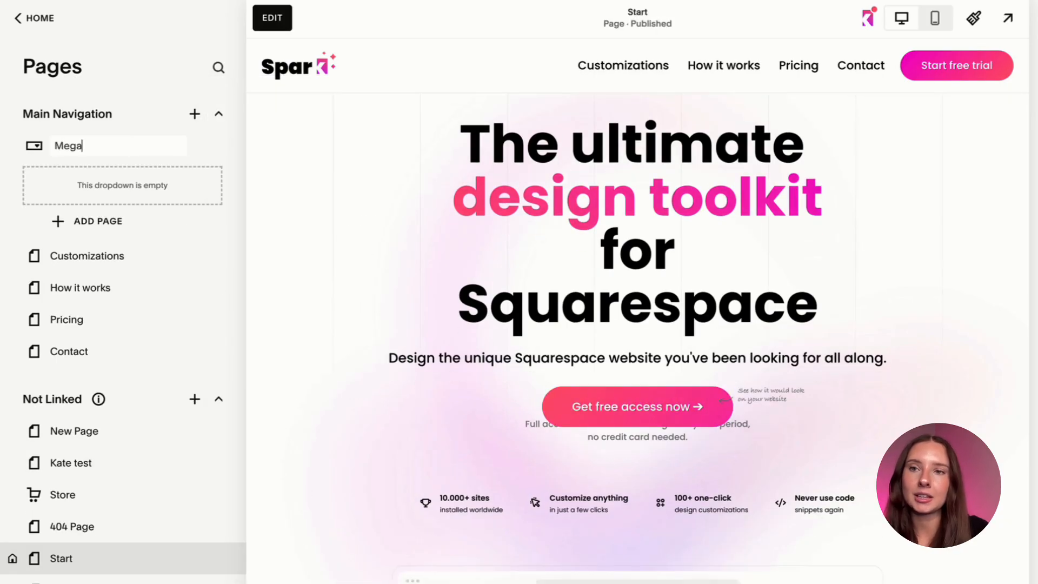
pyautogui.write(' Menu')
pyautogui.press('Return')
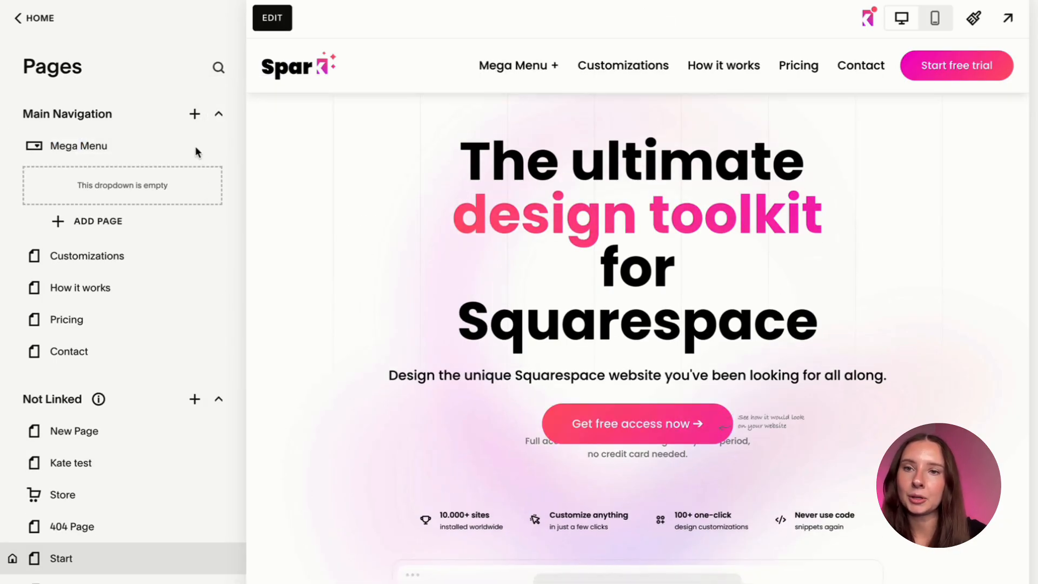
# Change the Mega Menu dropdown's URL slug to /menu and save its settings.
pyautogui.click(194, 147)
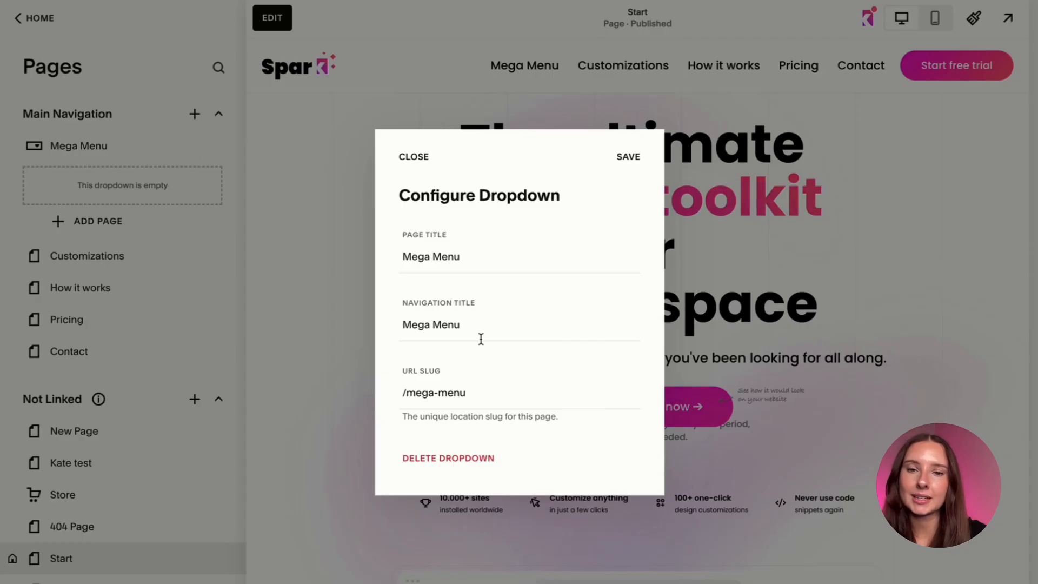
pyautogui.moveTo(462, 393); pyautogui.dragTo(420, 390)
pyautogui.press('BackSpace')
pyautogui.write('menu')
pyautogui.click(633, 158)
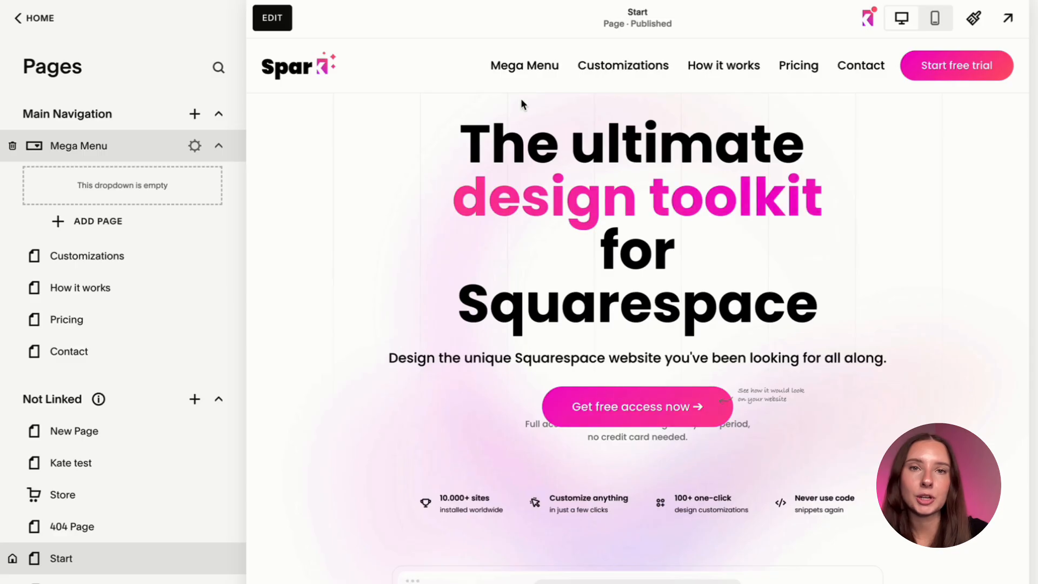
# Preview the mega menu, open the site footer for editing to examine the section with Site Title and link categories, and exit the editor.
pyautogui.moveTo(518, 61)
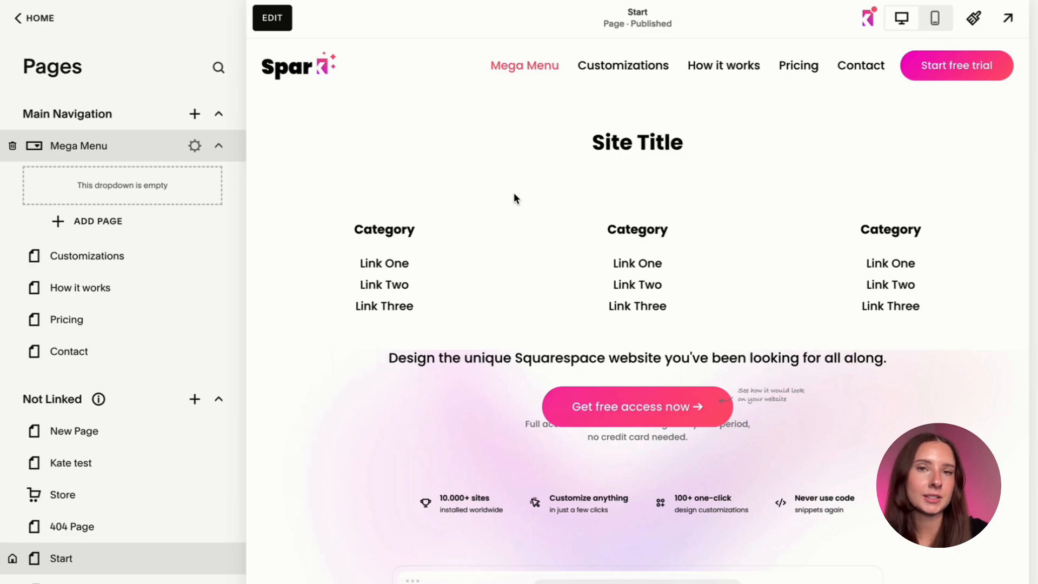
pyautogui.scroll(-10, 446, 455)
pyautogui.scroll(-10, 446, 455)
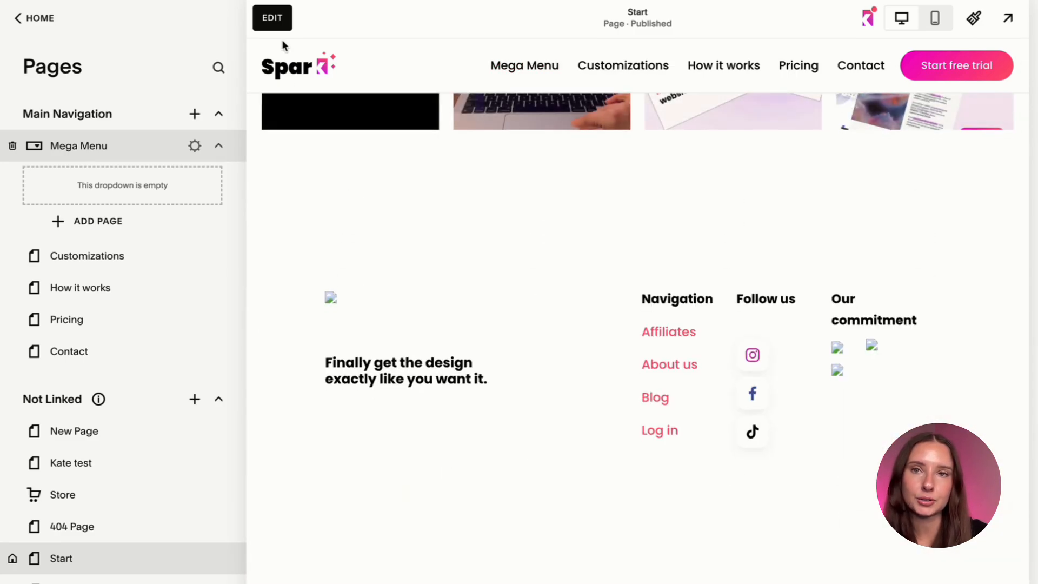
pyautogui.click(276, 16)
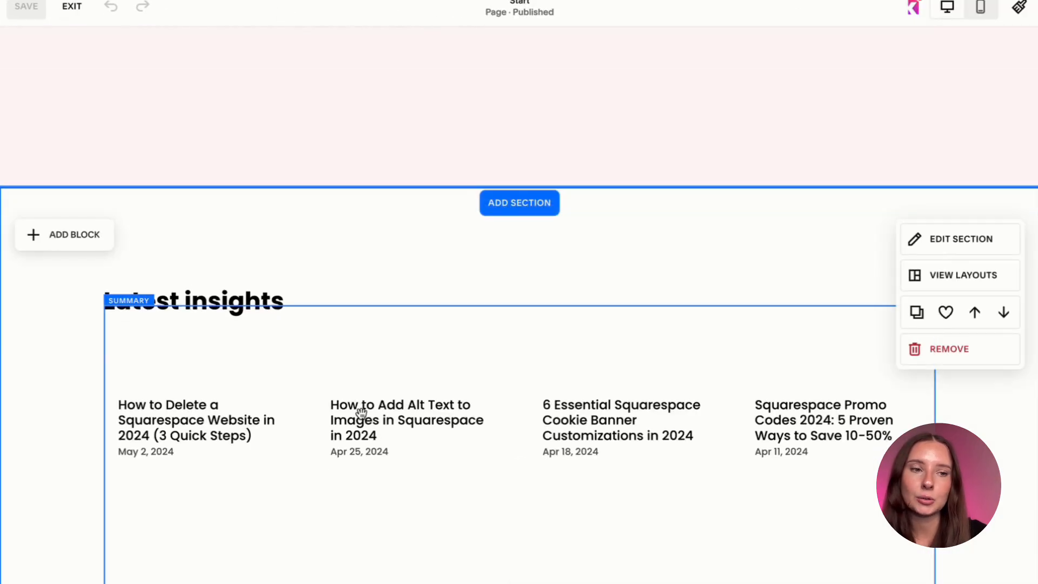
pyautogui.scroll(-10, 361, 416)
pyautogui.click(520, 403)
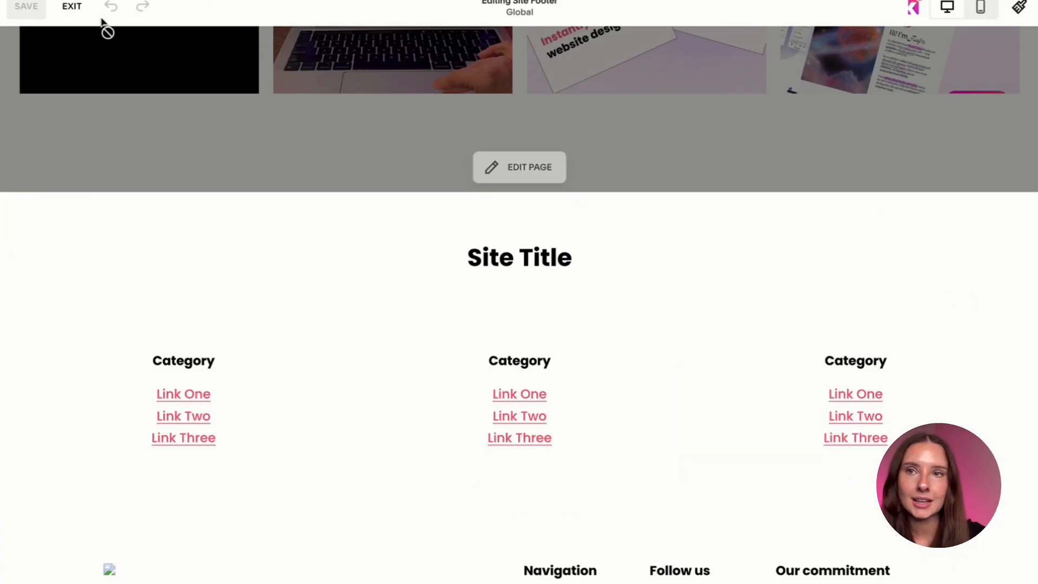
pyautogui.click(74, 14)
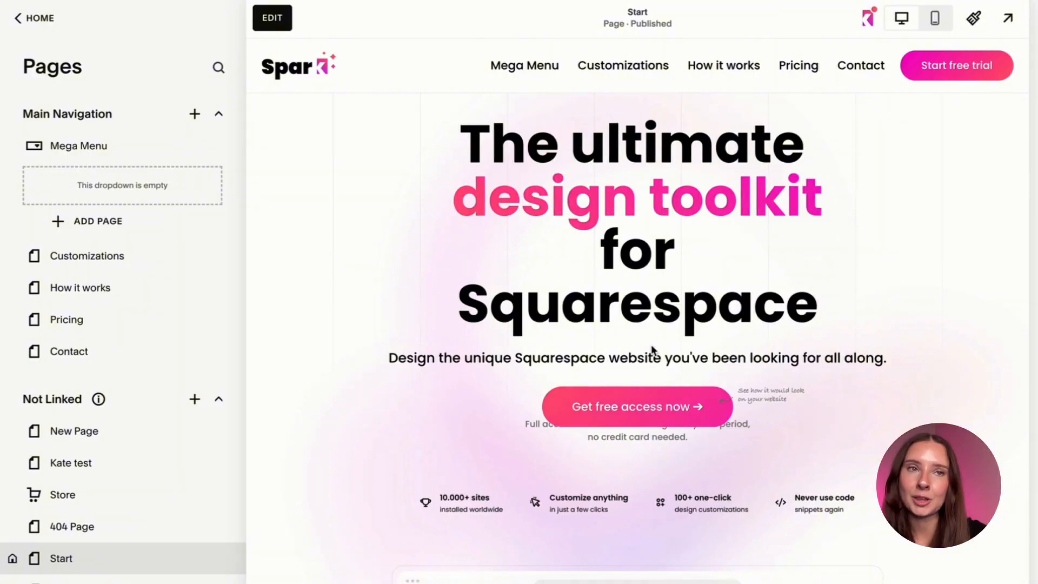
# Open the Spark plugin's settings for the header and choose Mega menu as the header layout.
pyautogui.click(862, 22)
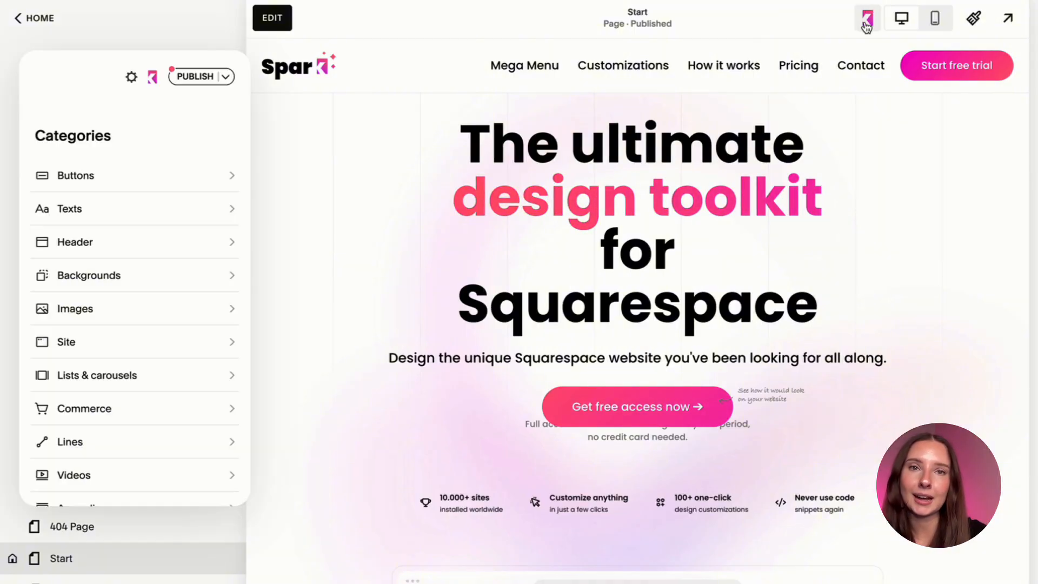
pyautogui.click(637, 83)
pyautogui.scroll(-10, 197, 319)
pyautogui.scroll(4, 197, 319)
pyautogui.click(182, 361)
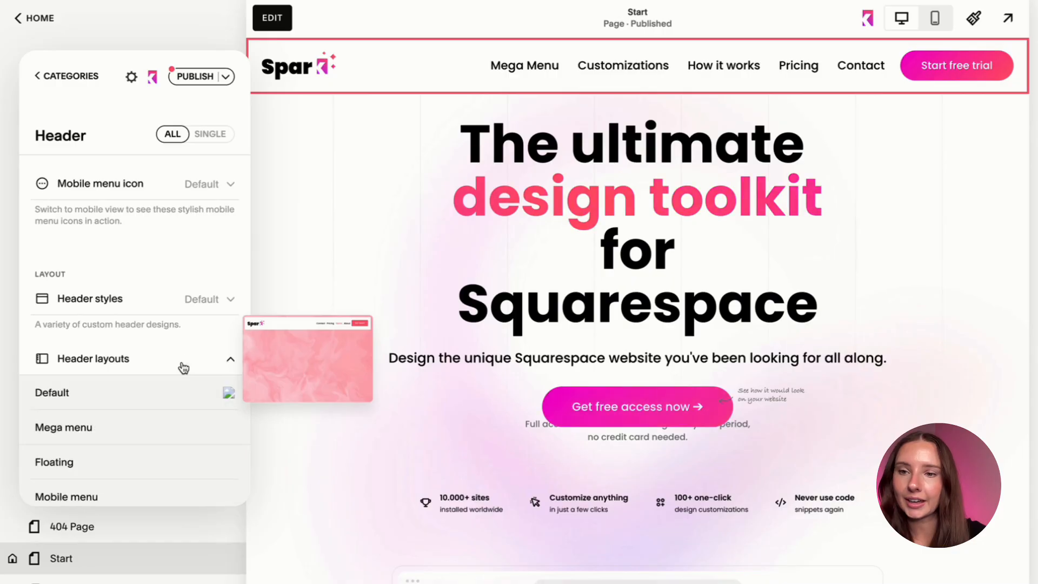
pyautogui.click(171, 347)
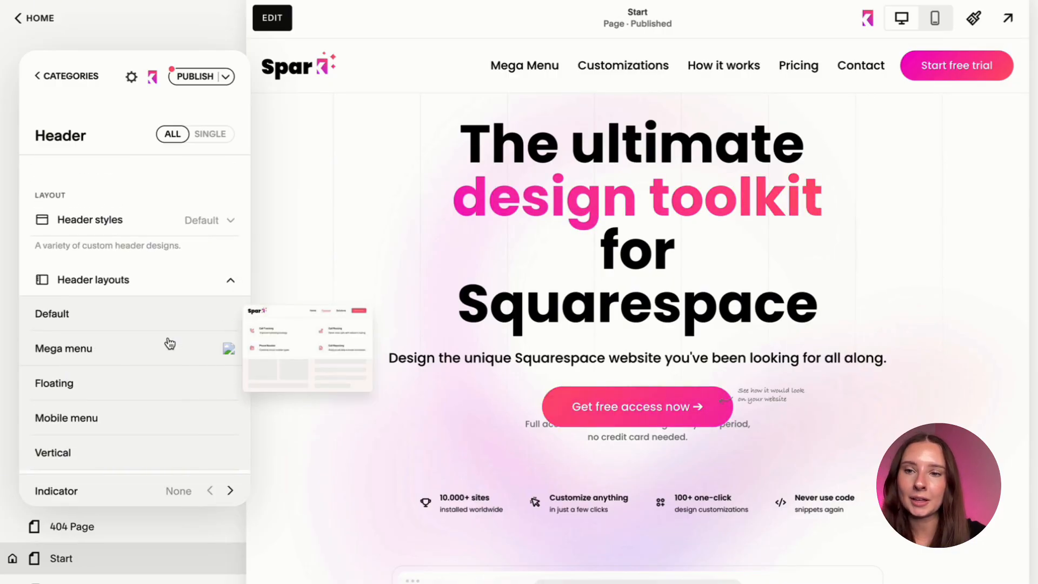
# Try the Triangle, Arrow and Plus indicators for the mega menu and settle on Triangle.
pyautogui.scroll(-3, 164, 382)
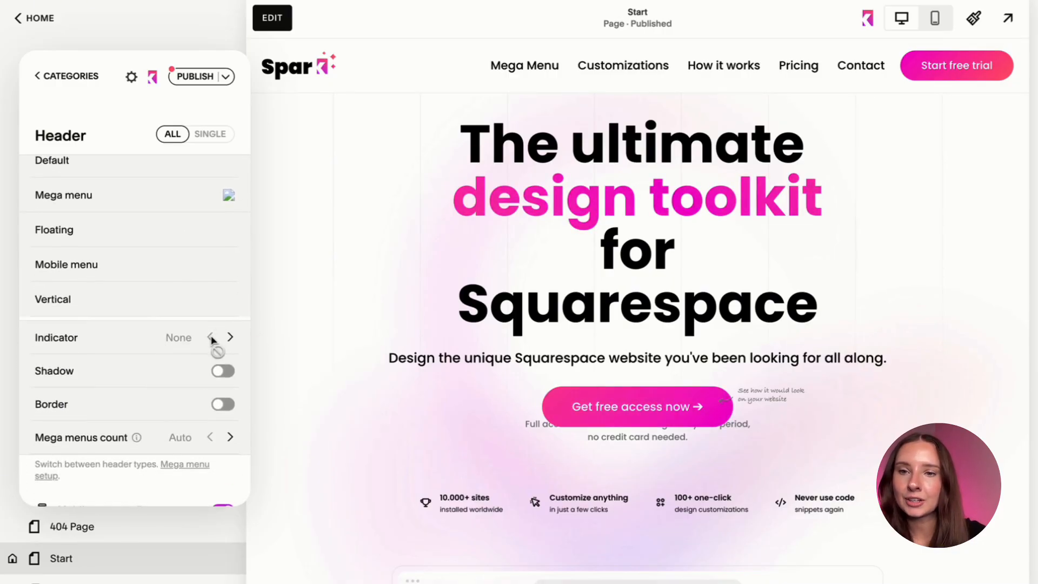
pyautogui.click(230, 338)
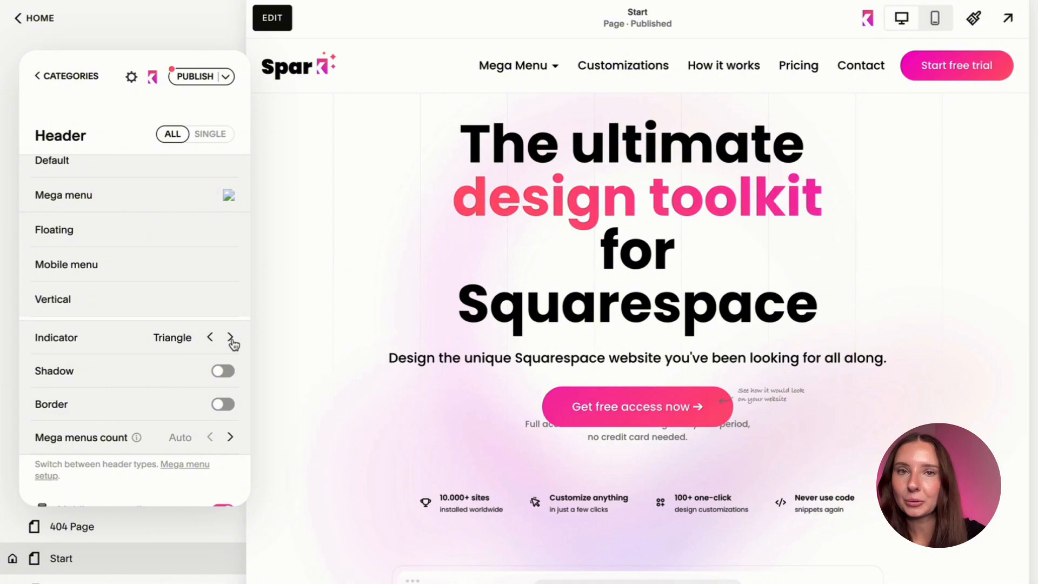
pyautogui.click(231, 337)
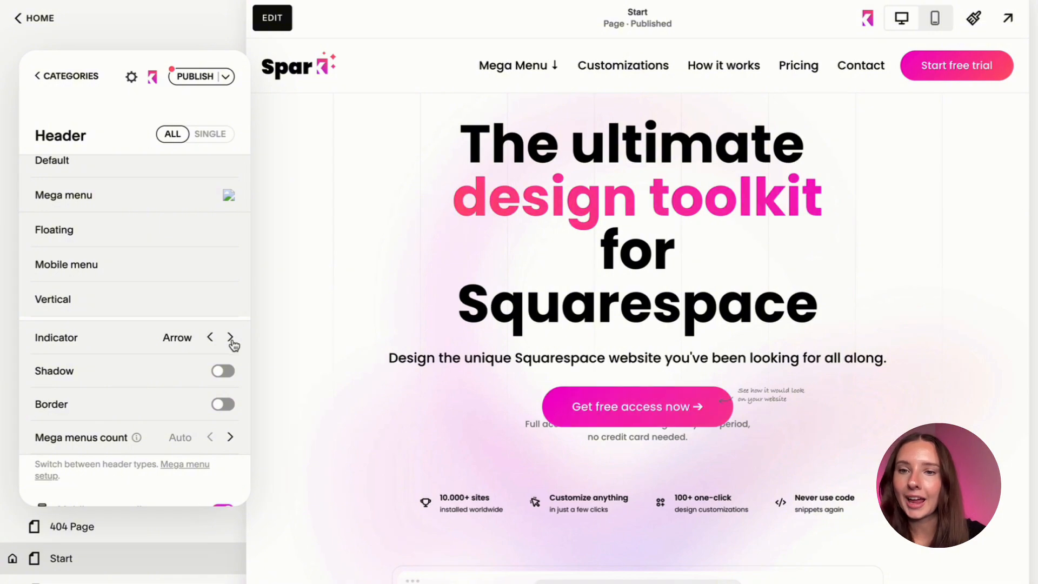
pyautogui.click(230, 338)
pyautogui.click(230, 338)
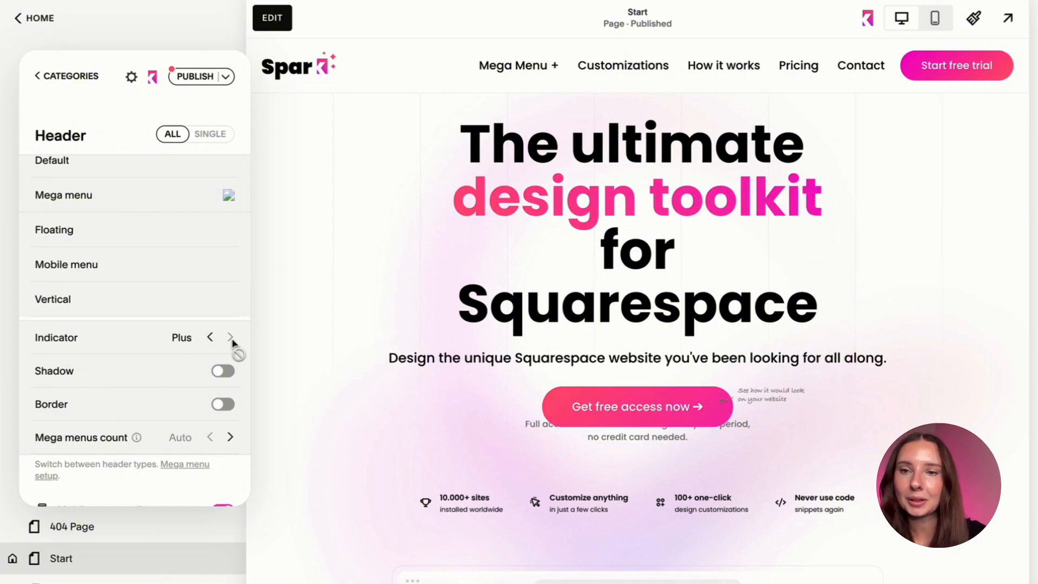
pyautogui.click(210, 337)
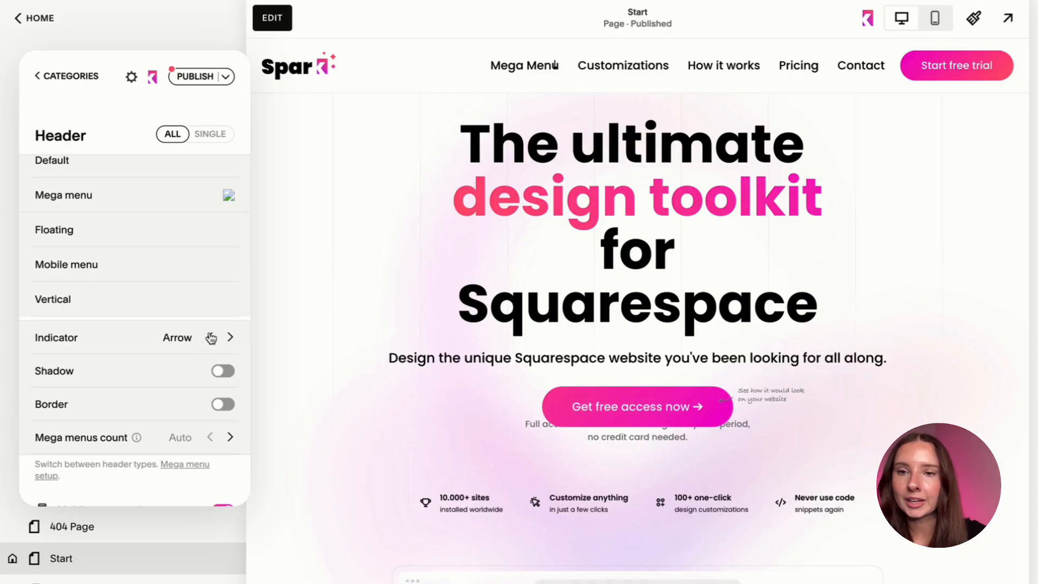
pyautogui.click(211, 337)
pyautogui.click(210, 338)
pyautogui.click(210, 337)
pyautogui.click(231, 338)
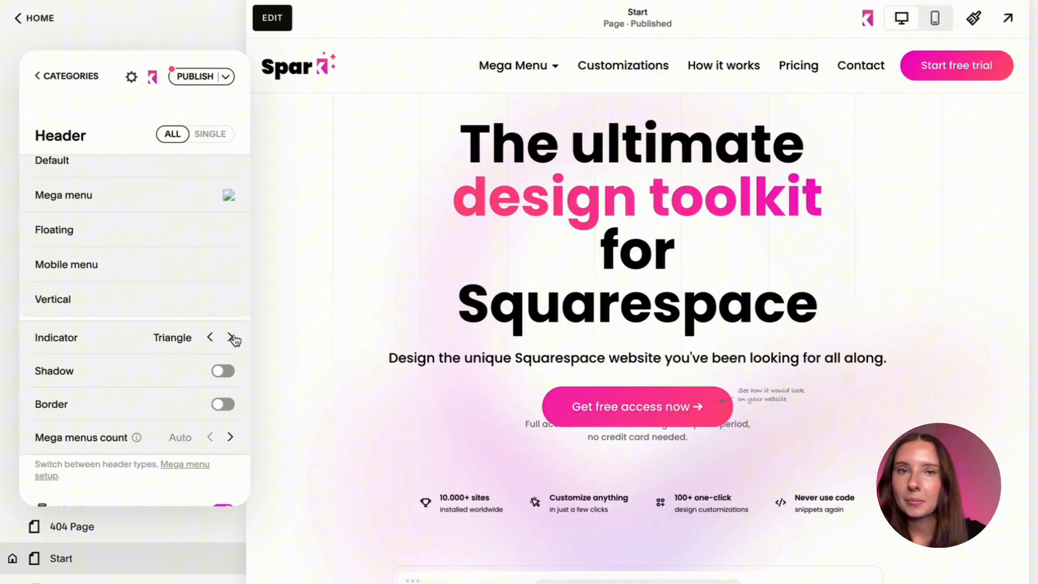
# Enable Shadow for the mega menu, choose the coral red preset as Shadow color, and set Shadow depth to 4px.
pyautogui.click(223, 371)
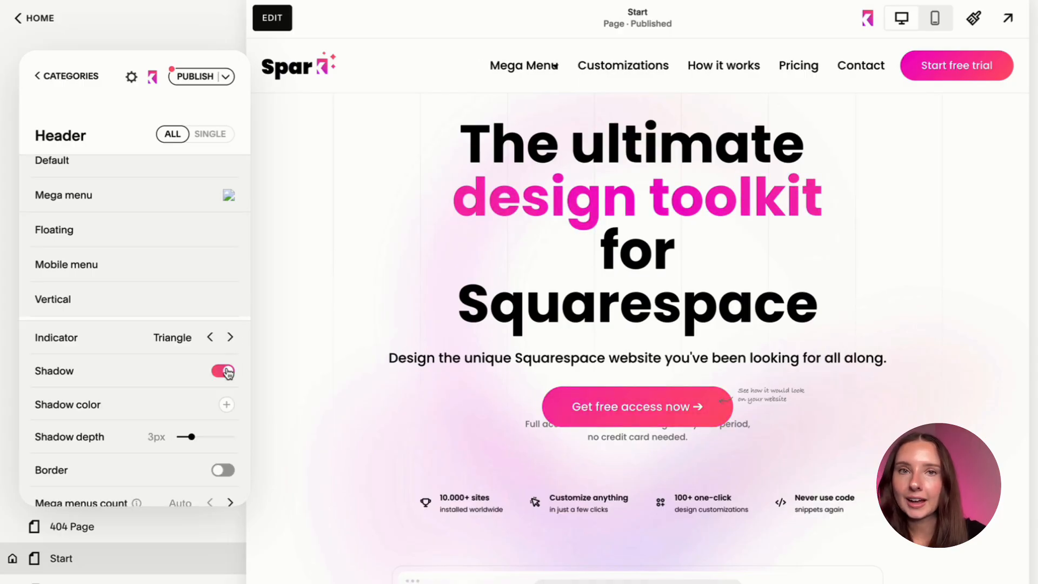
pyautogui.click(226, 405)
pyautogui.click(263, 439)
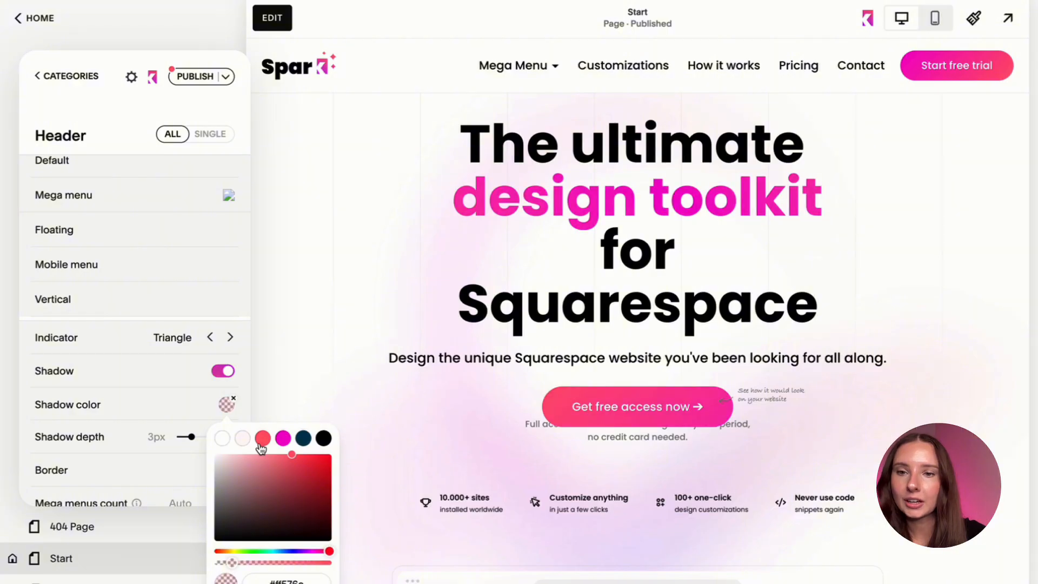
pyautogui.click(227, 404)
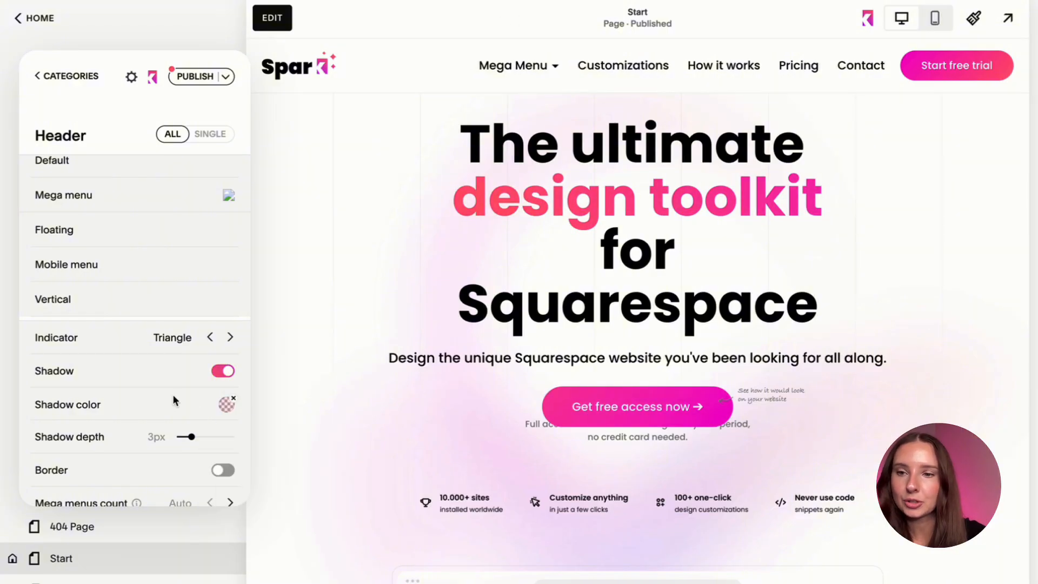
pyautogui.click(212, 438)
pyautogui.moveTo(212, 438); pyautogui.dragTo(194, 438)
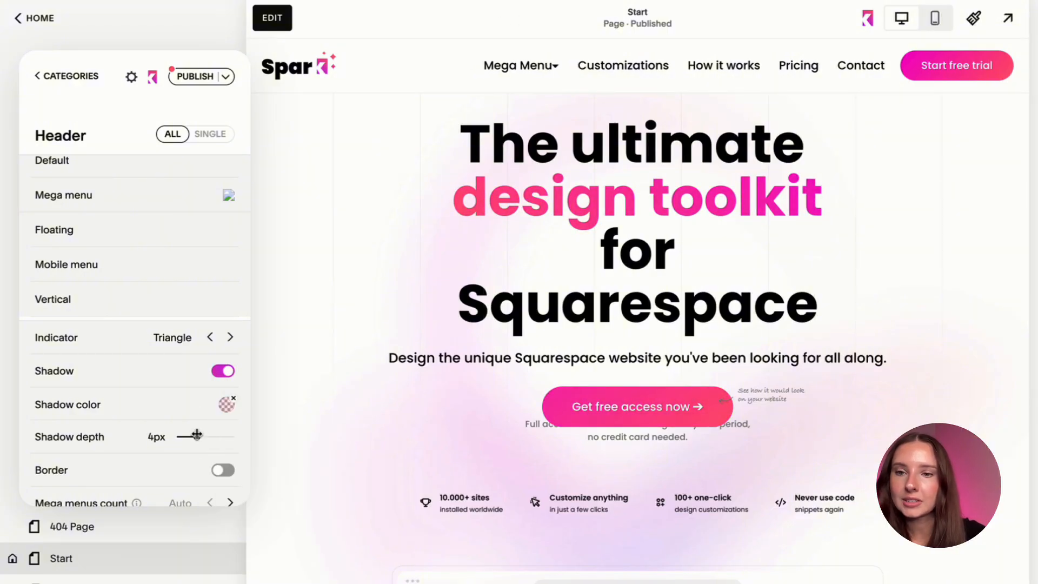
# Try a Mega menus count of 1 and return it to Auto.
pyautogui.scroll(-2, 205, 427)
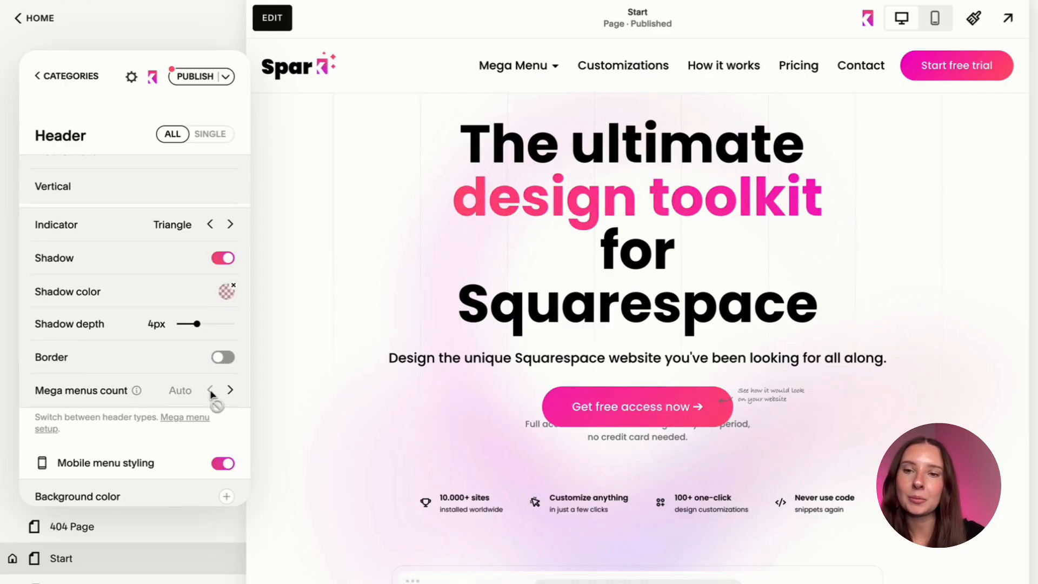
pyautogui.click(231, 390)
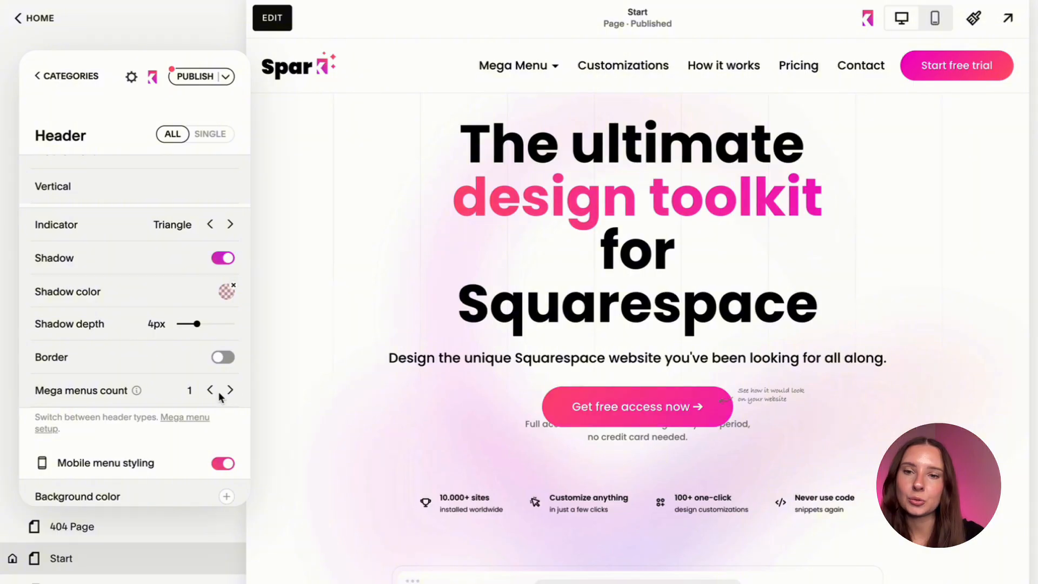
pyautogui.click(212, 391)
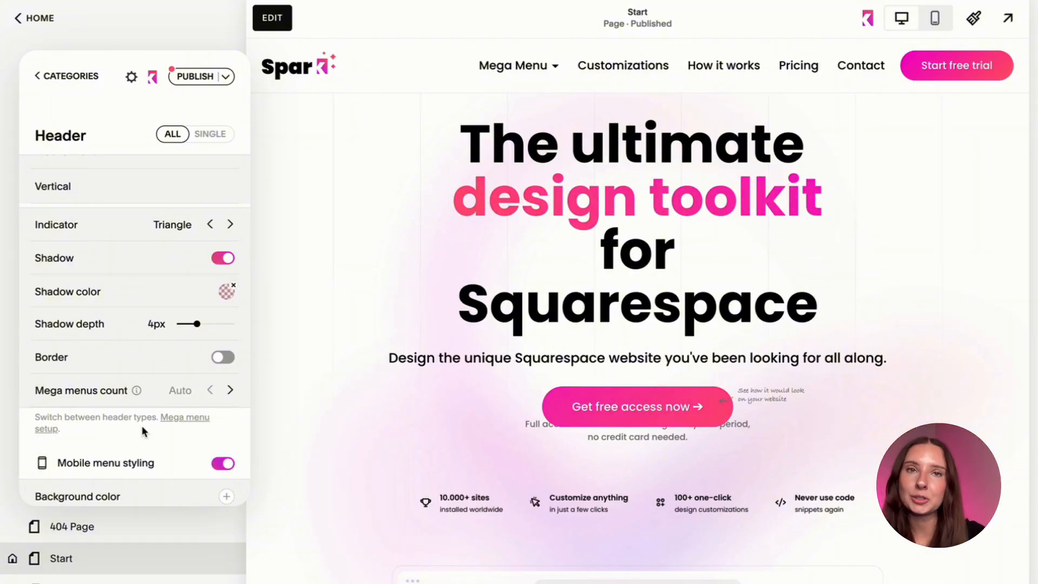
# Read the hint for Mega menus count and preview the opened mega menu in the site header.
pyautogui.moveTo(137, 389)
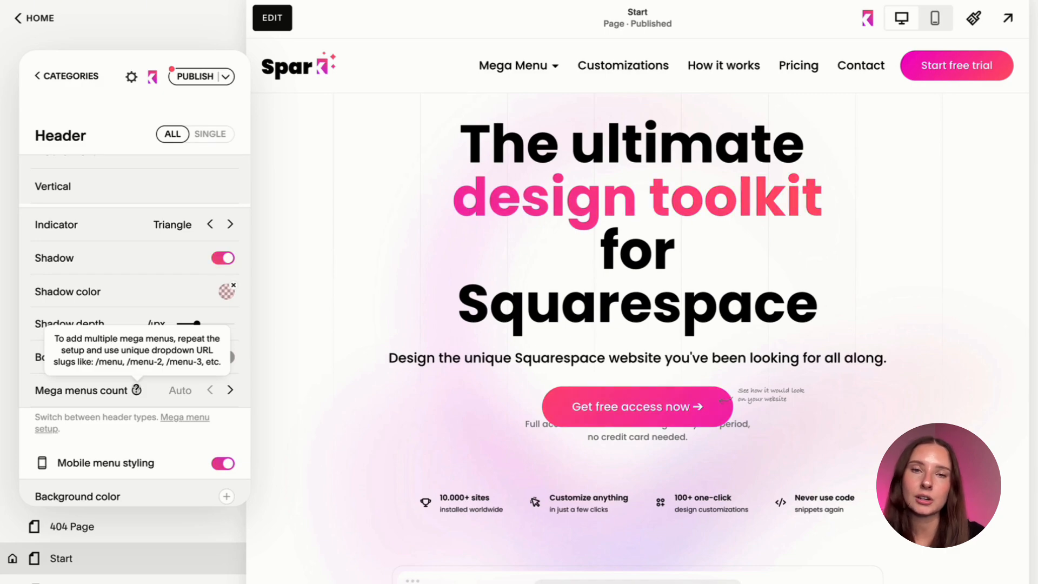
pyautogui.click(540, 64)
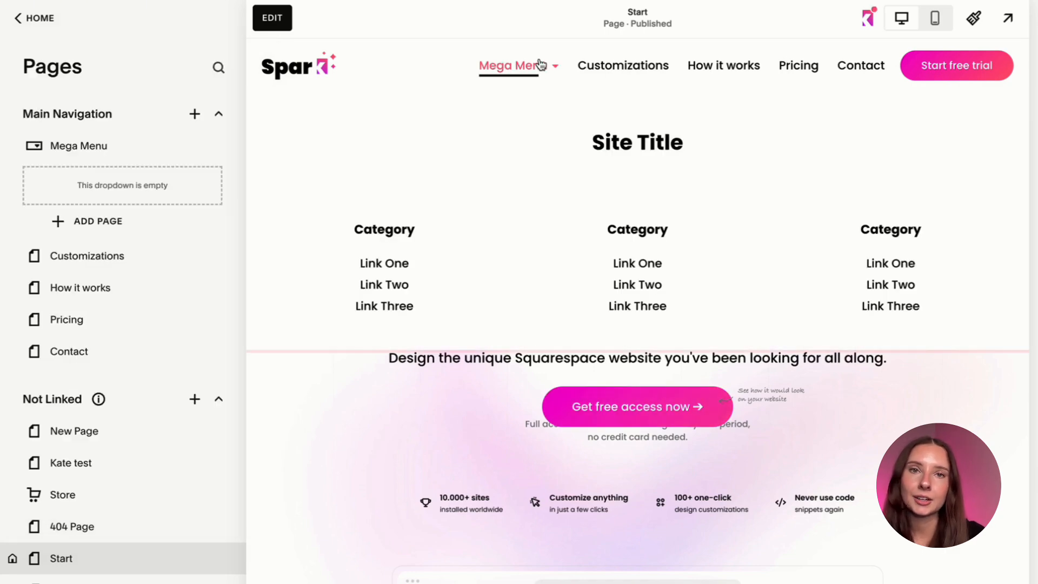
pyautogui.moveTo(500, 67)
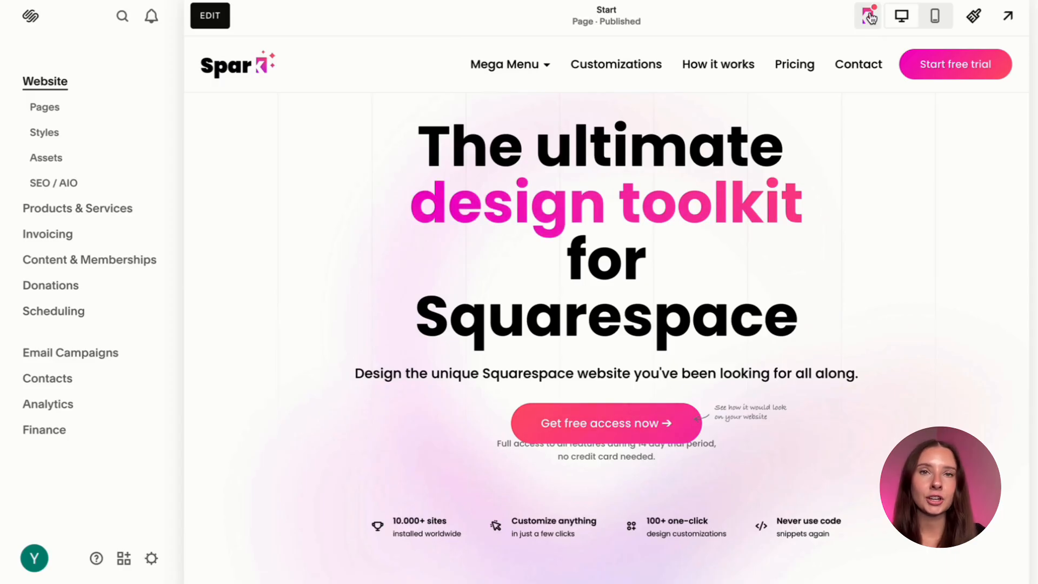
# Reopen the Spark plugin and permanently discard its unpublished change.
pyautogui.click(869, 18)
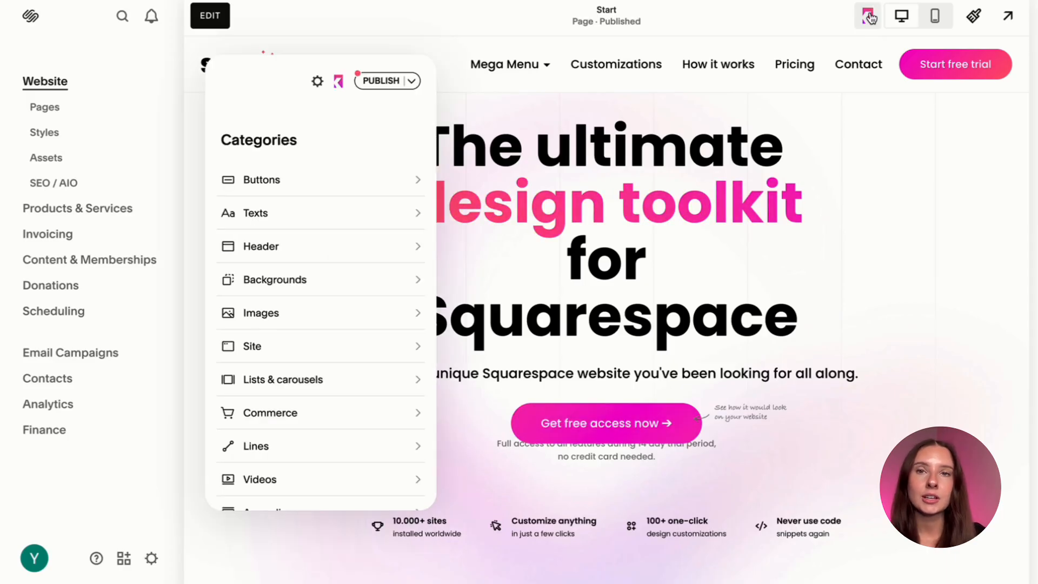
pyautogui.click(380, 81)
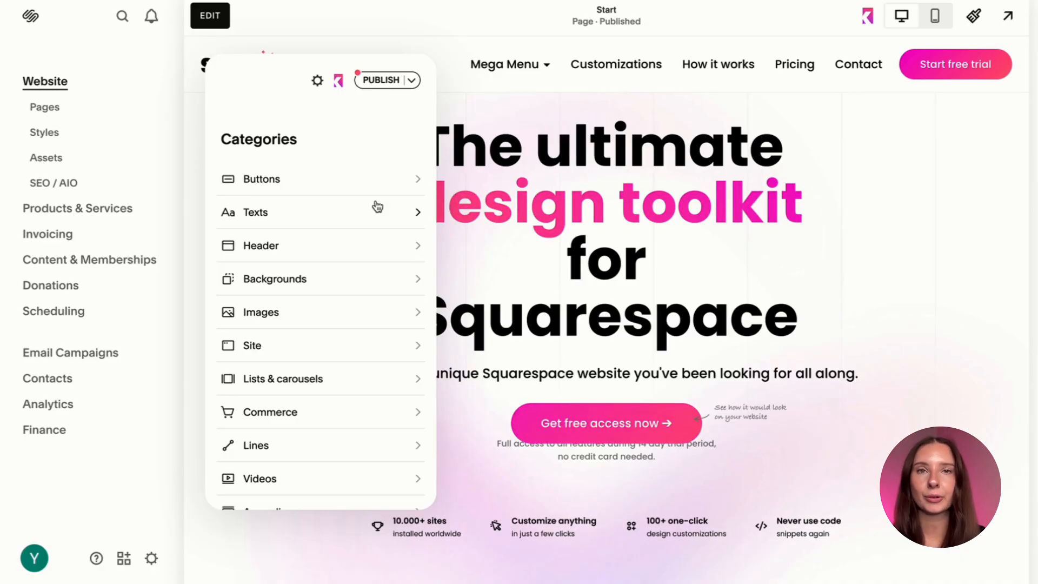
pyautogui.click(412, 82)
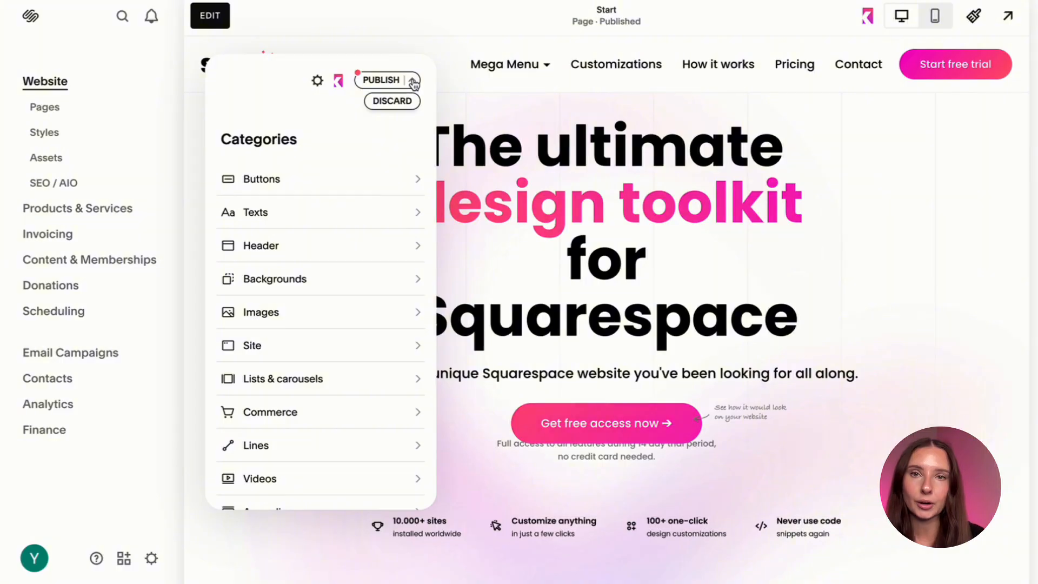
pyautogui.click(403, 101)
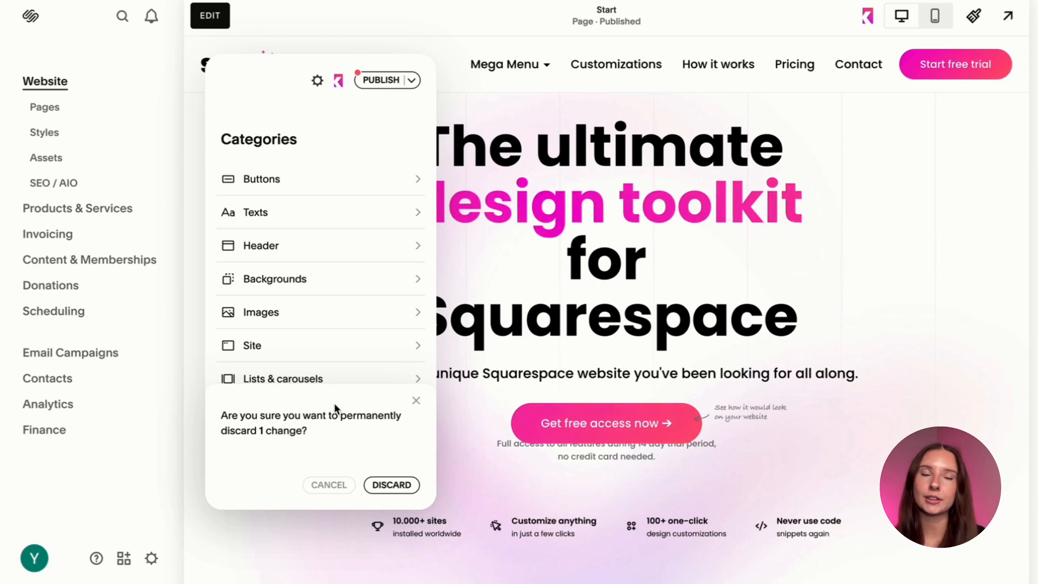
pyautogui.click(391, 488)
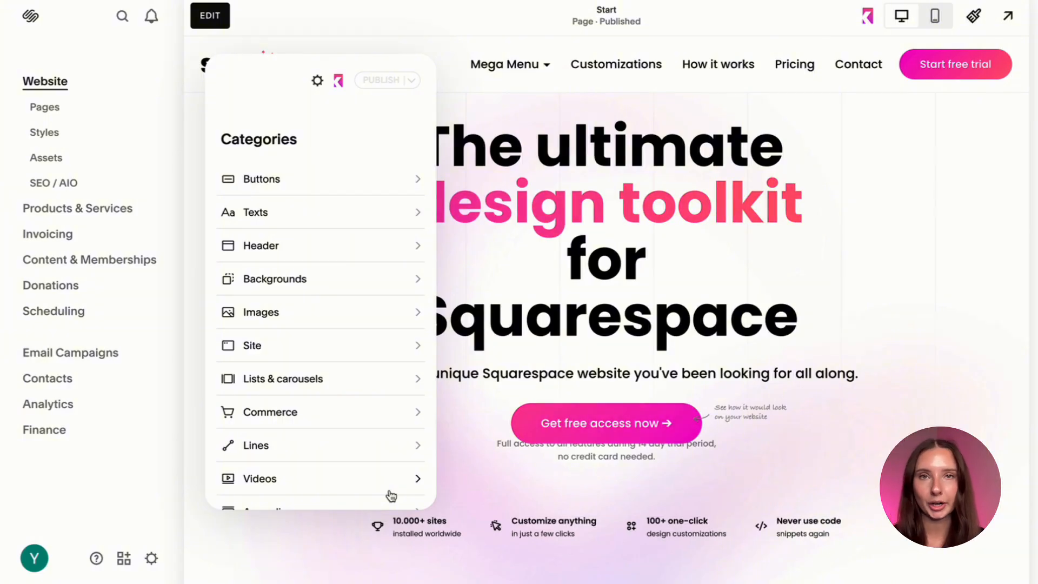
# Target only the "Get free access now" button in the plugin's Buttons category and apply the Border style.
pyautogui.click(379, 179)
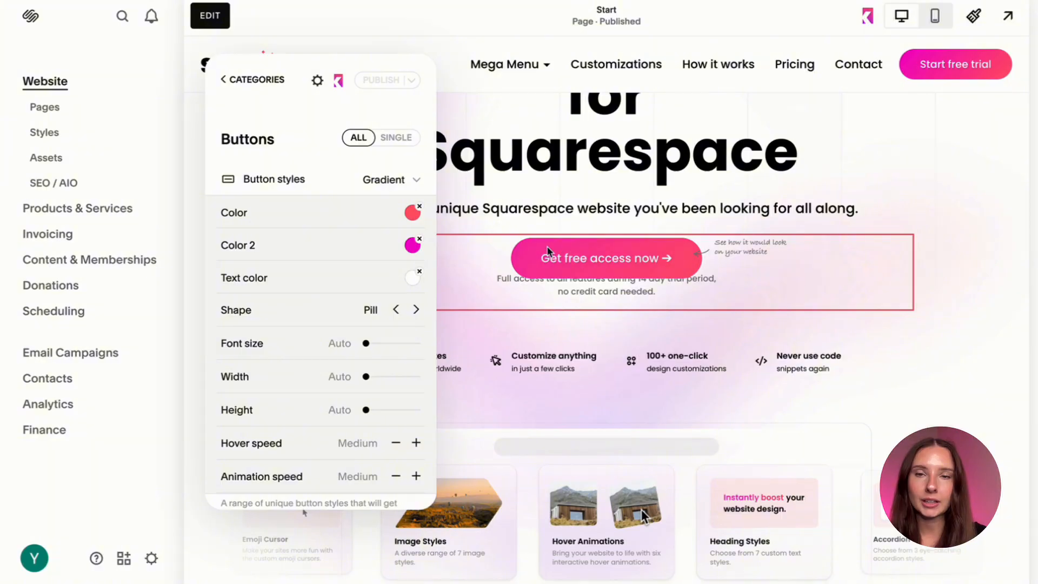
pyautogui.click(565, 261)
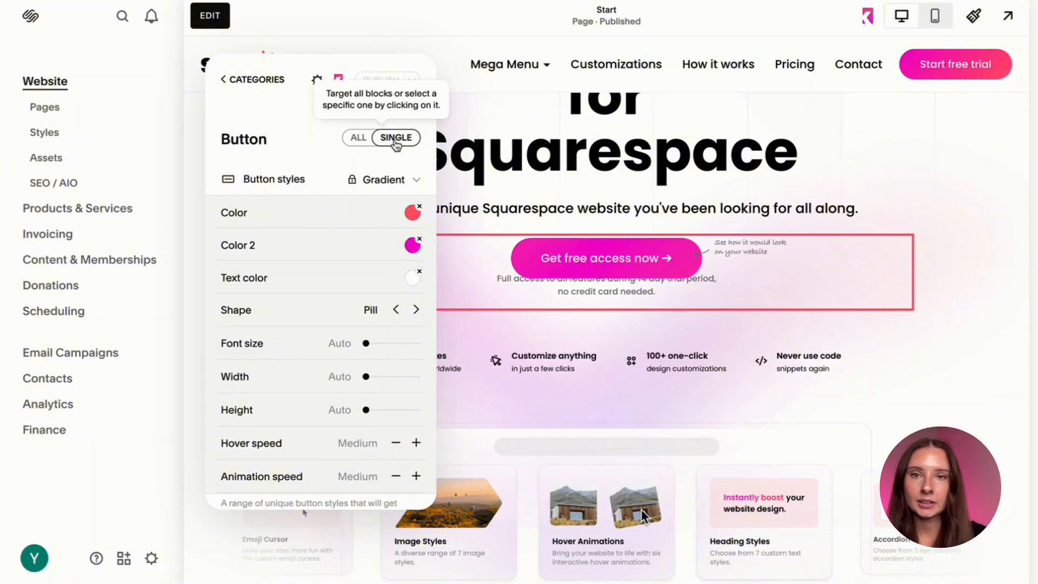
pyautogui.click(388, 190)
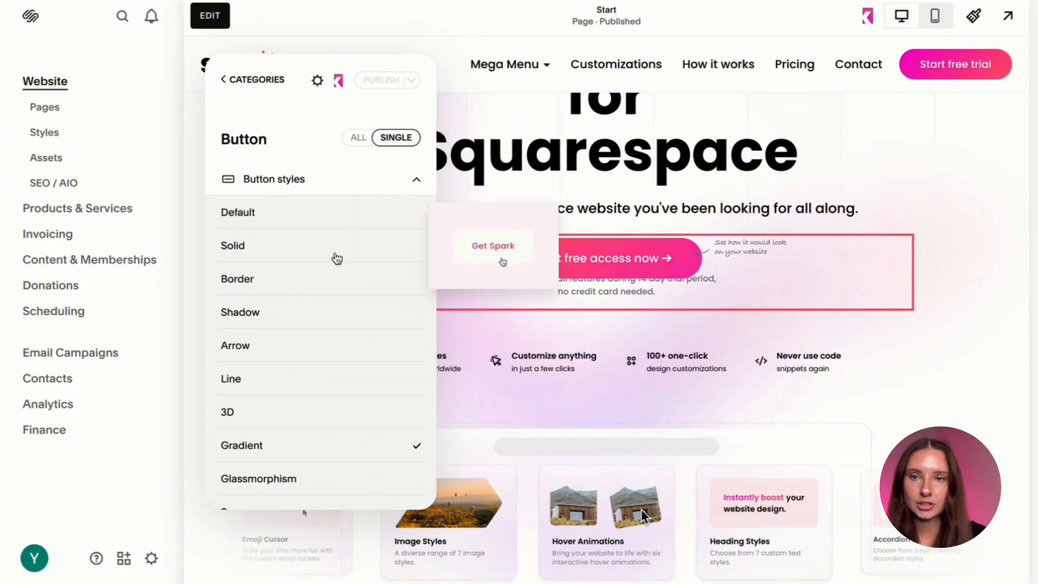
pyautogui.click(326, 286)
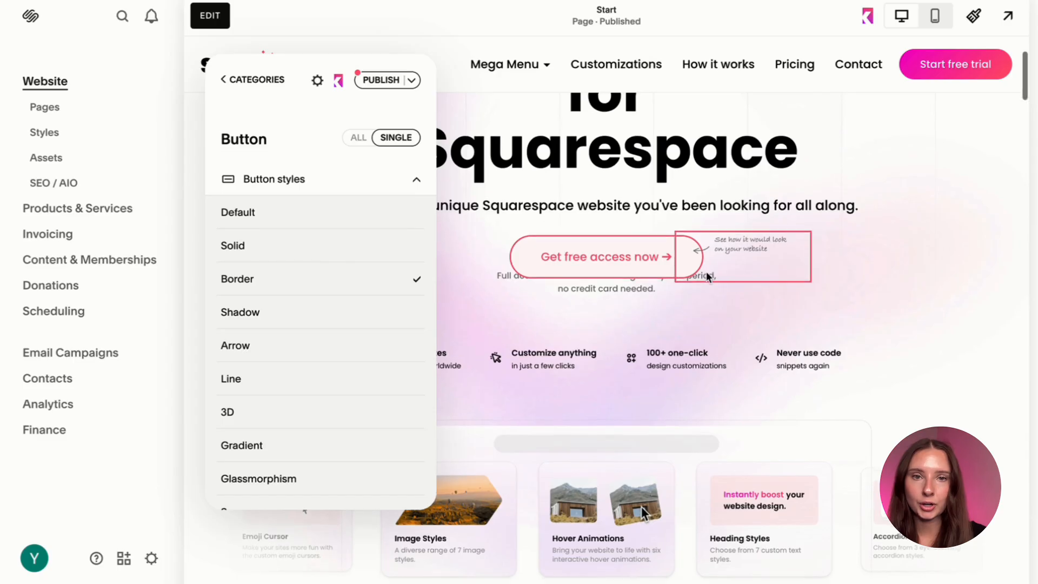
# Target all buttons in the Buttons category, try the Solid style, and apply the Border style to them.
pyautogui.scroll(-10, 706, 273)
pyautogui.scroll(-10, 706, 271)
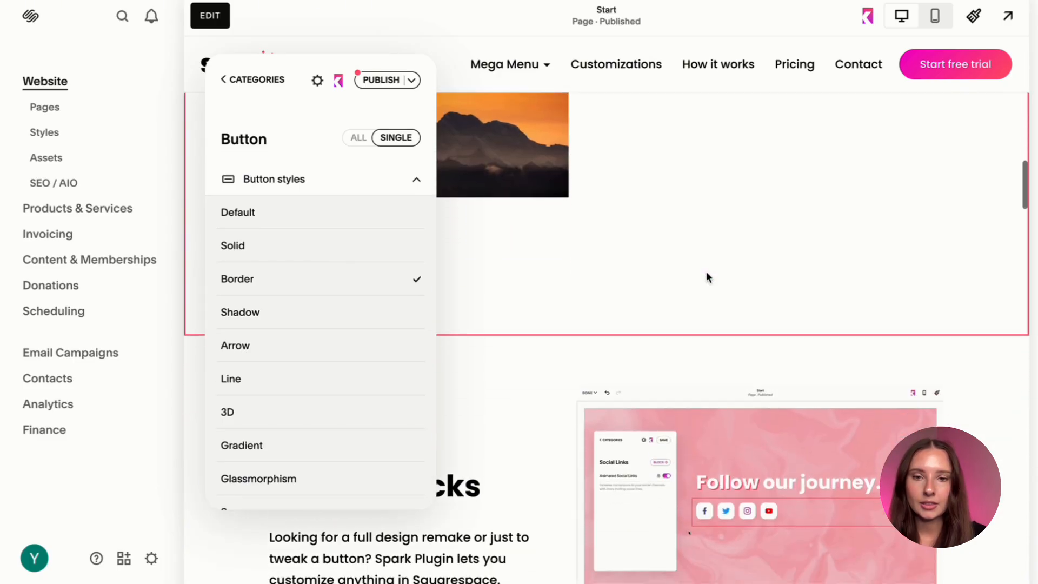
pyautogui.scroll(2, 514, 435)
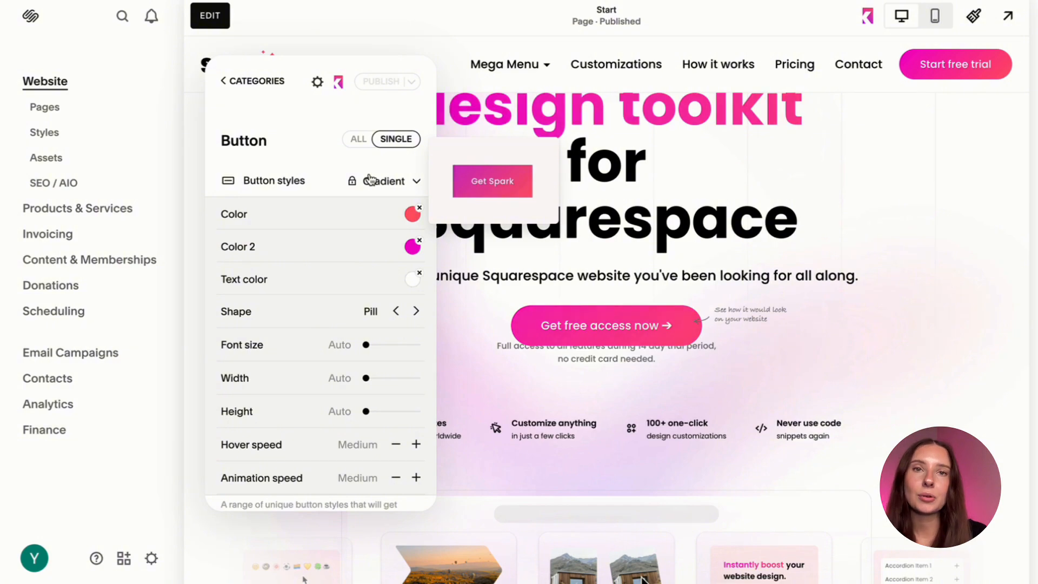
pyautogui.click(357, 139)
pyautogui.click(373, 180)
pyautogui.click(336, 250)
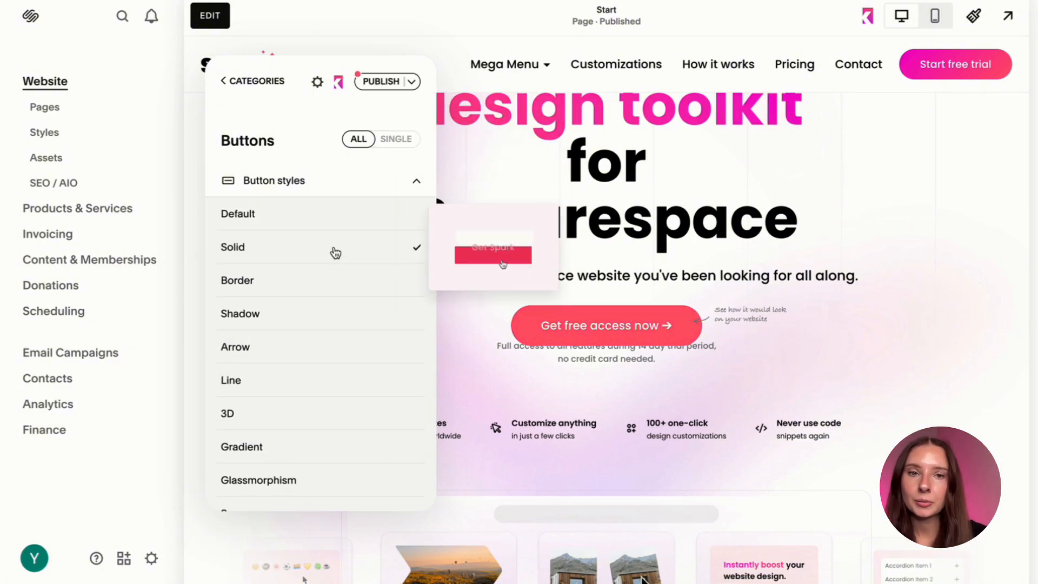
pyautogui.click(335, 295)
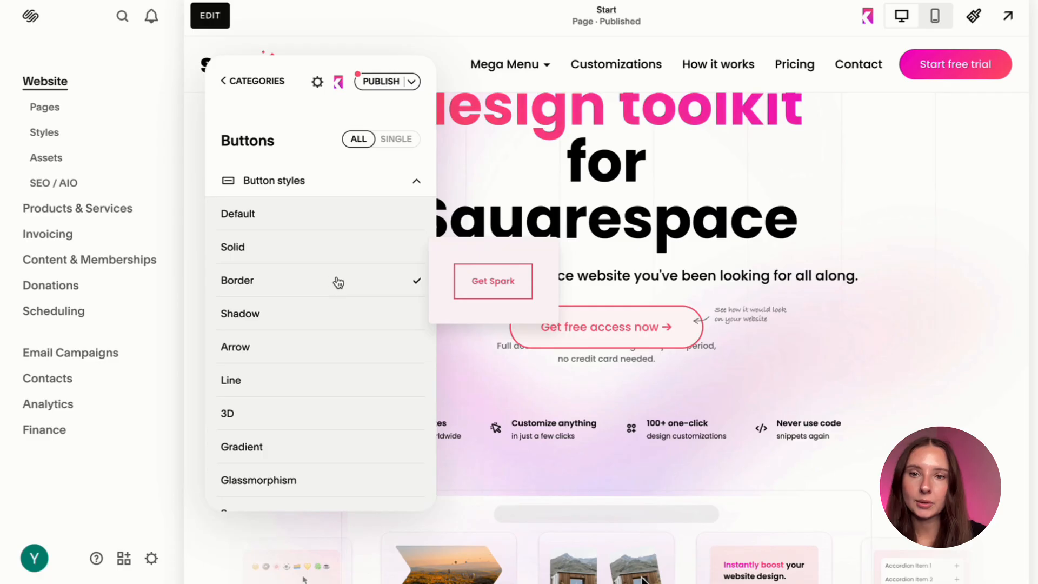
# Examine the other buttons down the page, including "Learn more", to check the style applied to all buttons.
pyautogui.scroll(-3, 459, 395)
pyautogui.scroll(-15, 459, 391)
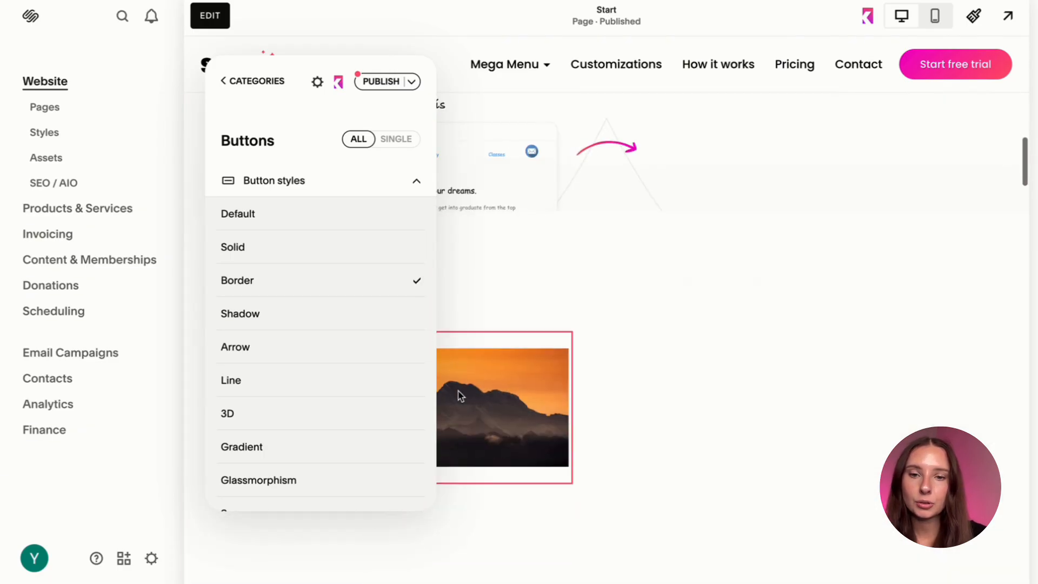
pyautogui.scroll(-2, 393, 411)
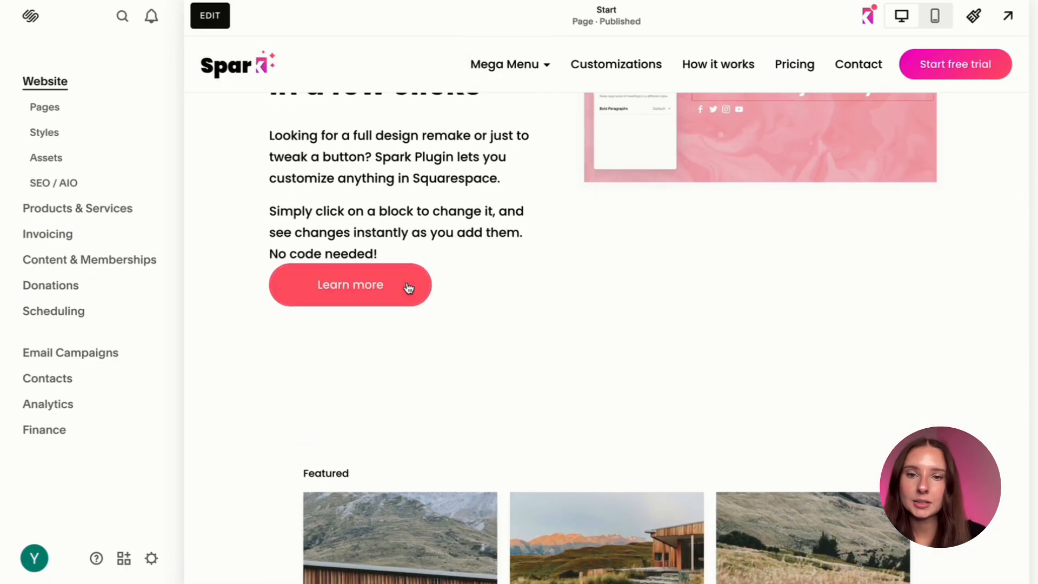
pyautogui.scroll(-10, 408, 288)
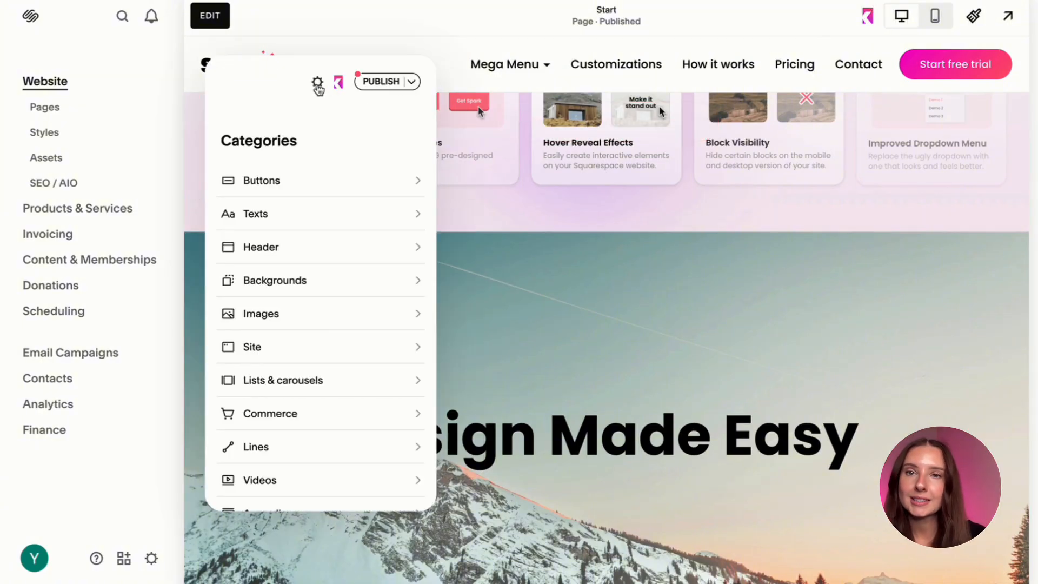
# Review the site colors in the plugin's settings, inspect the Light color's picker, and return to the categories.
pyautogui.click(317, 84)
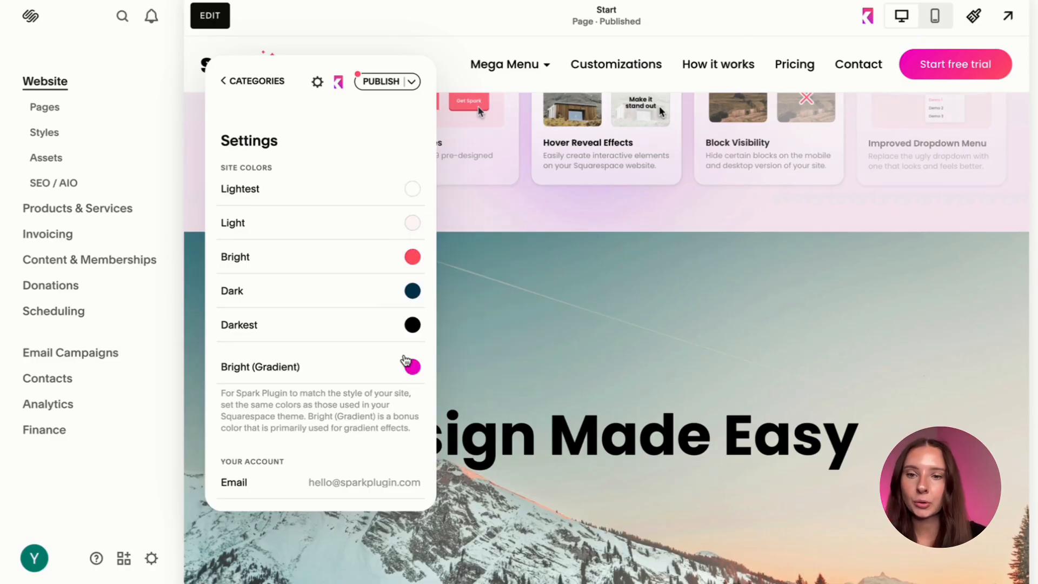
pyautogui.click(413, 222)
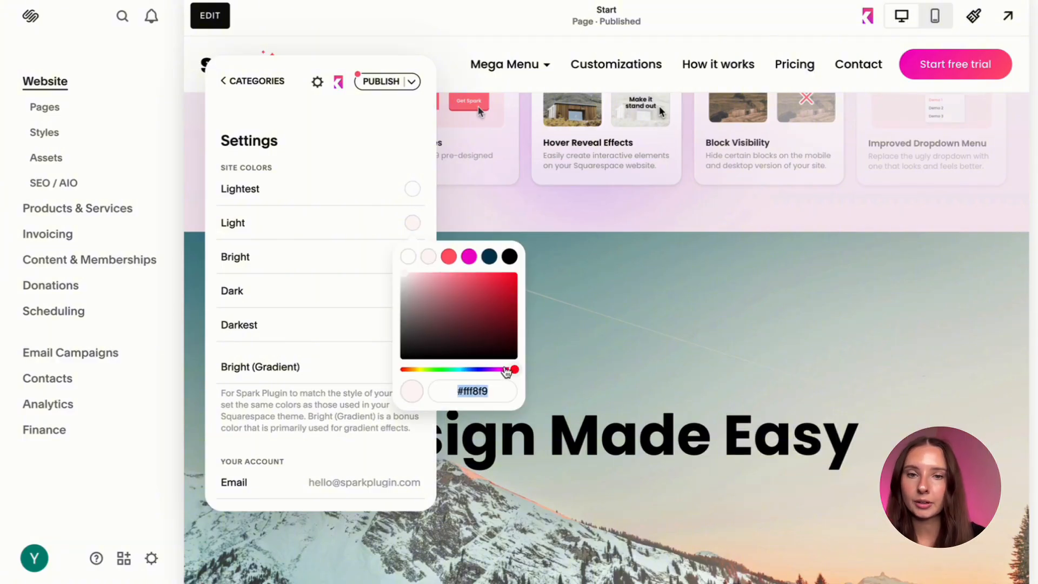
pyautogui.click(344, 211)
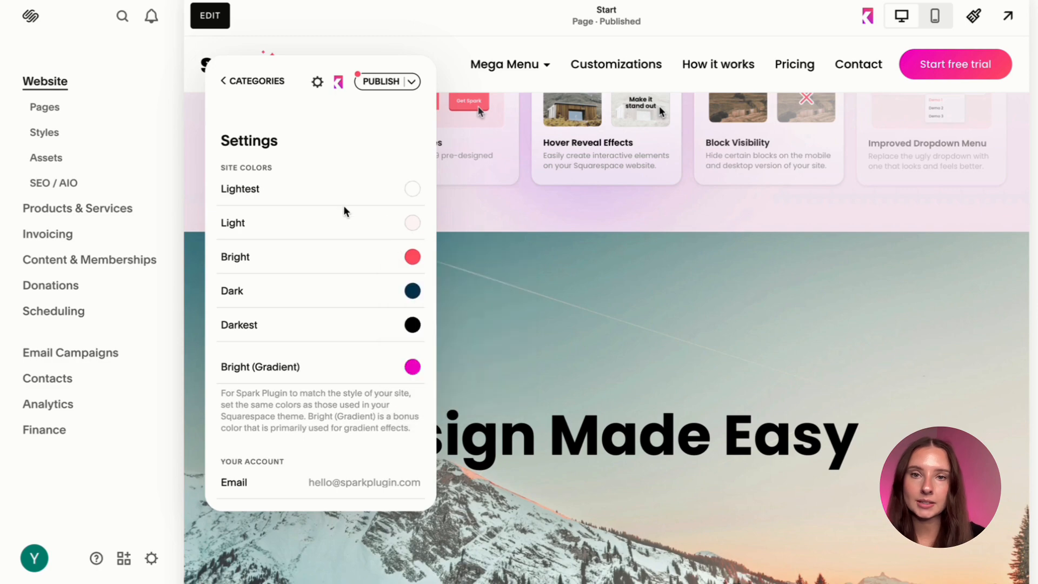
pyautogui.click(263, 80)
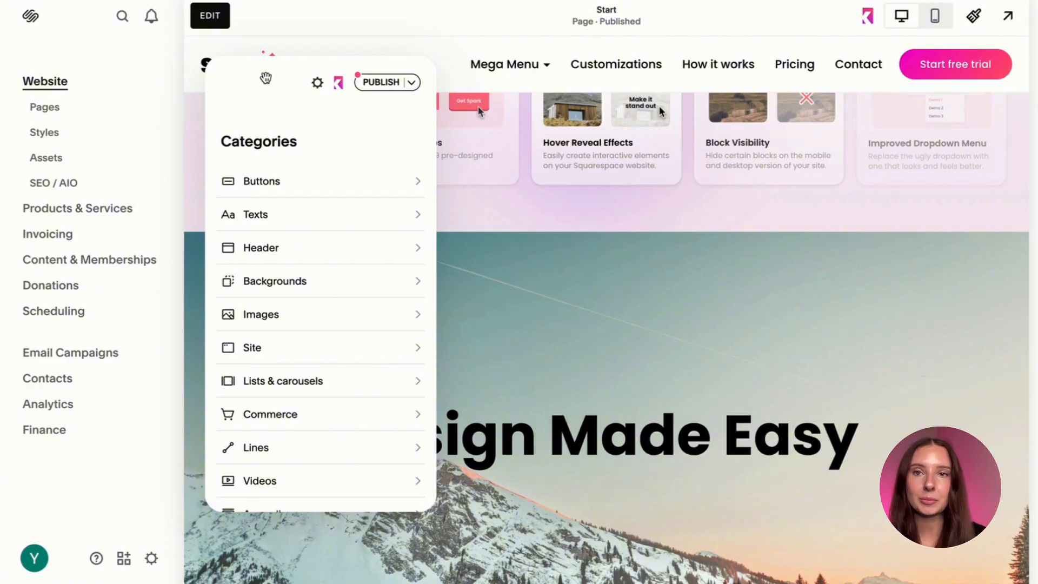
# Expand the list of used customizations in the plugin's settings and delete Cookie banner styles from the entire site.
pyautogui.click(314, 84)
pyautogui.scroll(-3, 324, 281)
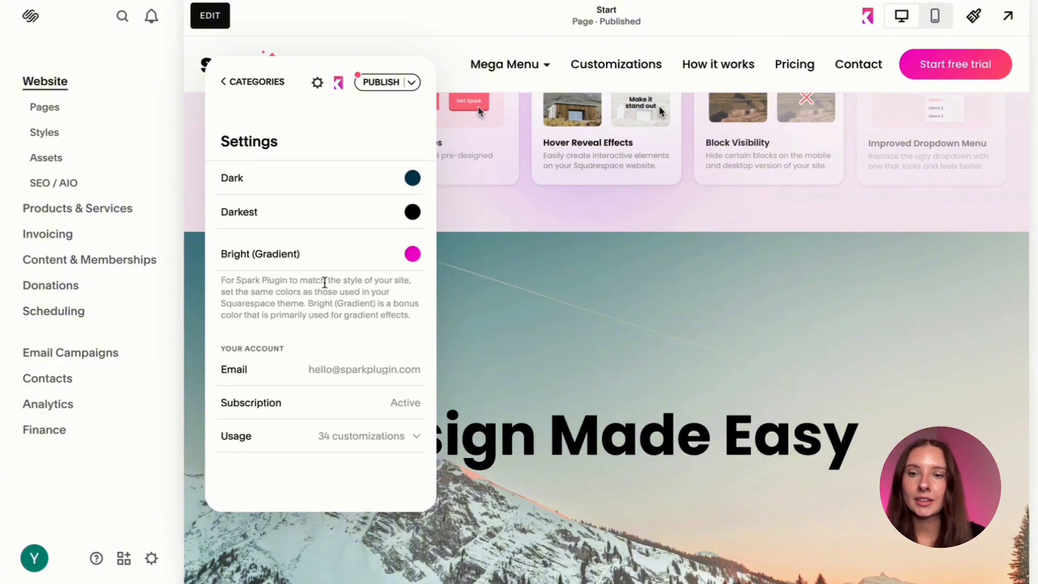
pyautogui.click(346, 436)
pyautogui.scroll(-5, 344, 433)
pyautogui.scroll(1, 344, 203)
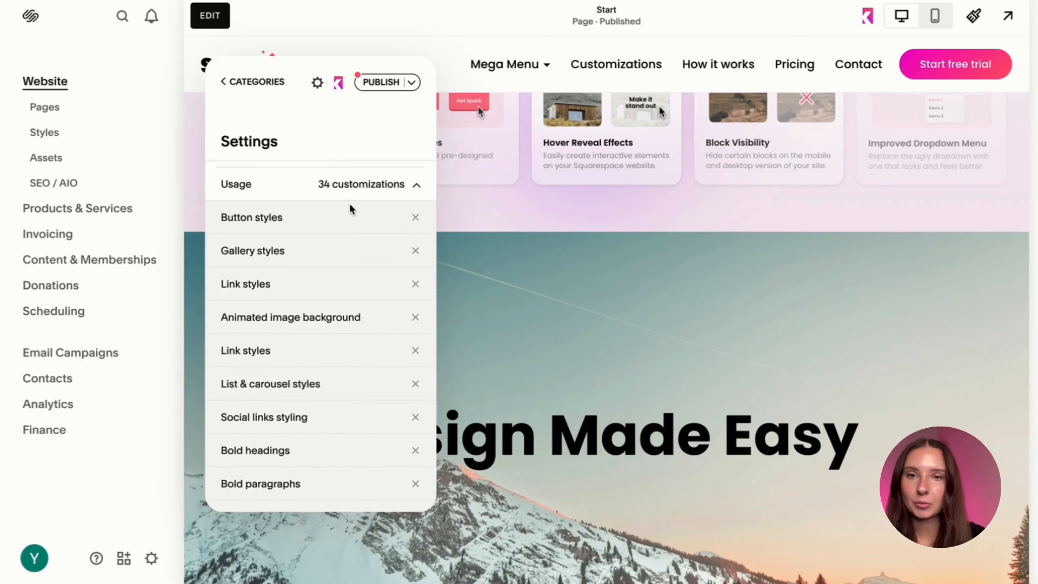
pyautogui.scroll(-3, 418, 374)
pyautogui.click(416, 374)
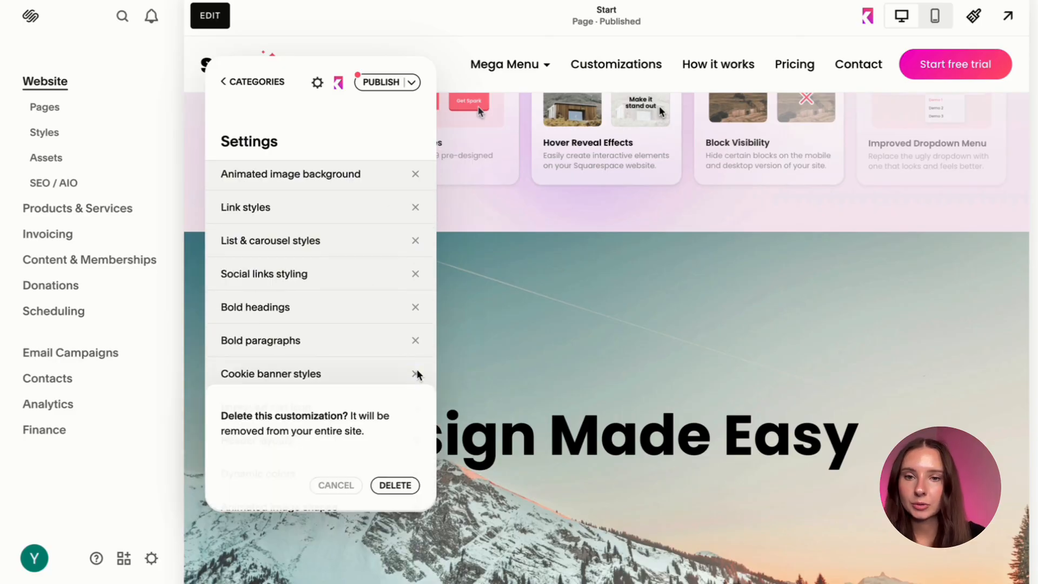
pyautogui.click(402, 488)
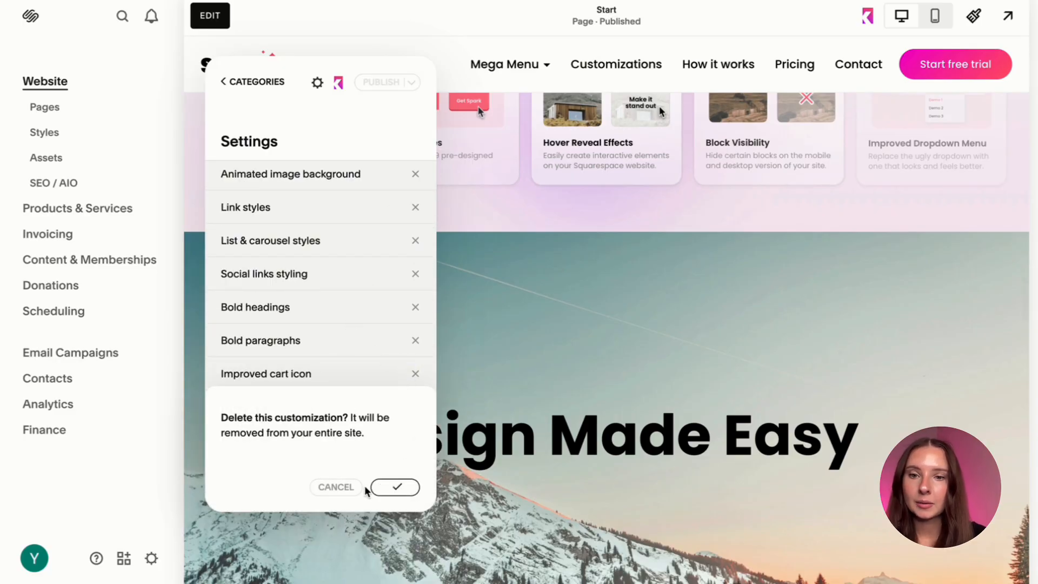
# Look through the remaining customizations in the Usage list of the plugin's settings.
pyautogui.scroll(-2, 344, 434)
pyautogui.scroll(-8, 342, 433)
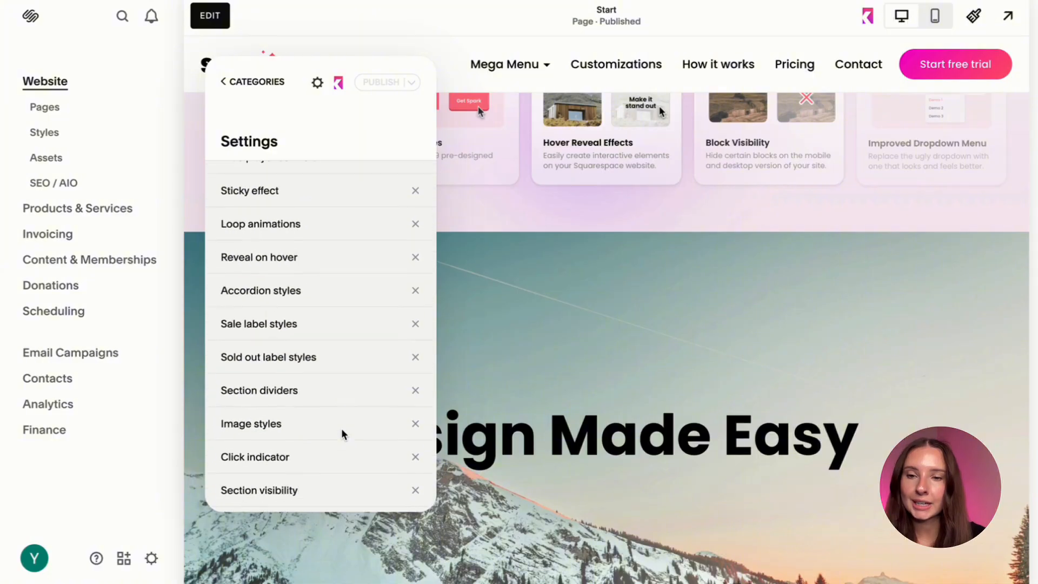
pyautogui.scroll(12, 341, 430)
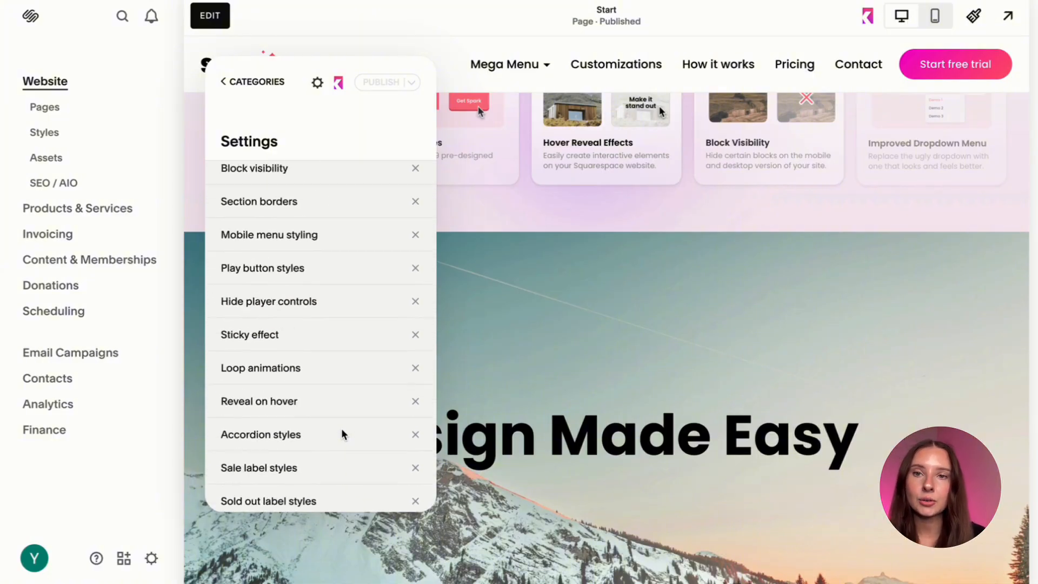